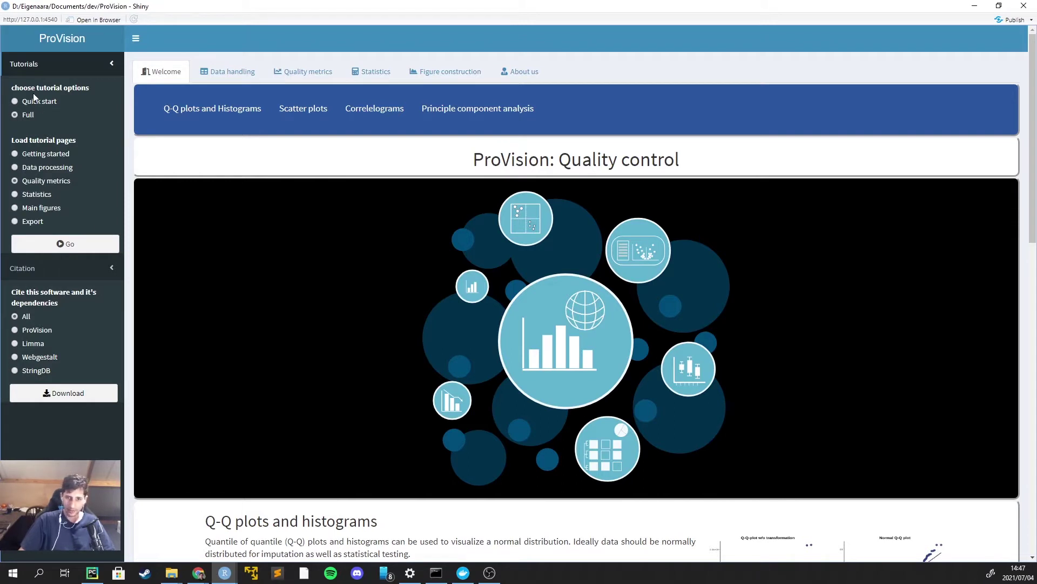
Open the Data handling page
left_click(219, 71)
left_click(168, 71)
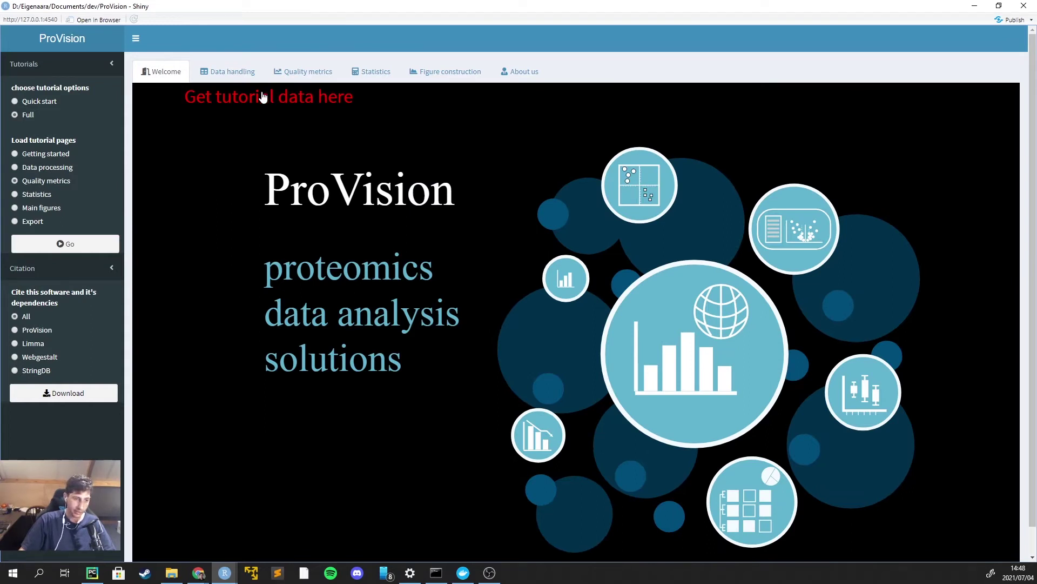
left_click(233, 75)
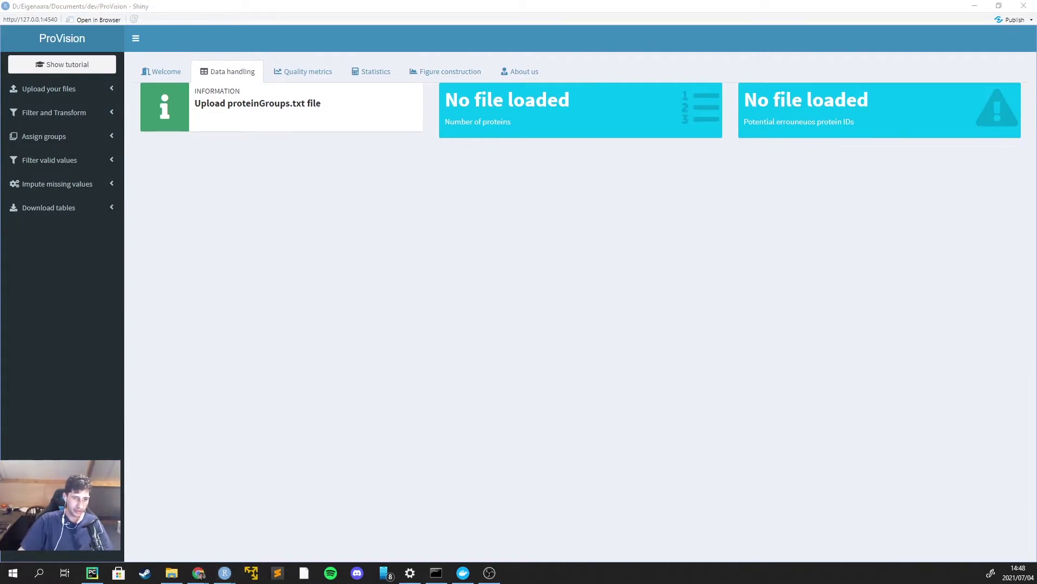
Switch to the Excel workbook with the protein groups table and examine the Protein IDs and Majority protein IDs columns
key("alt+Tab")
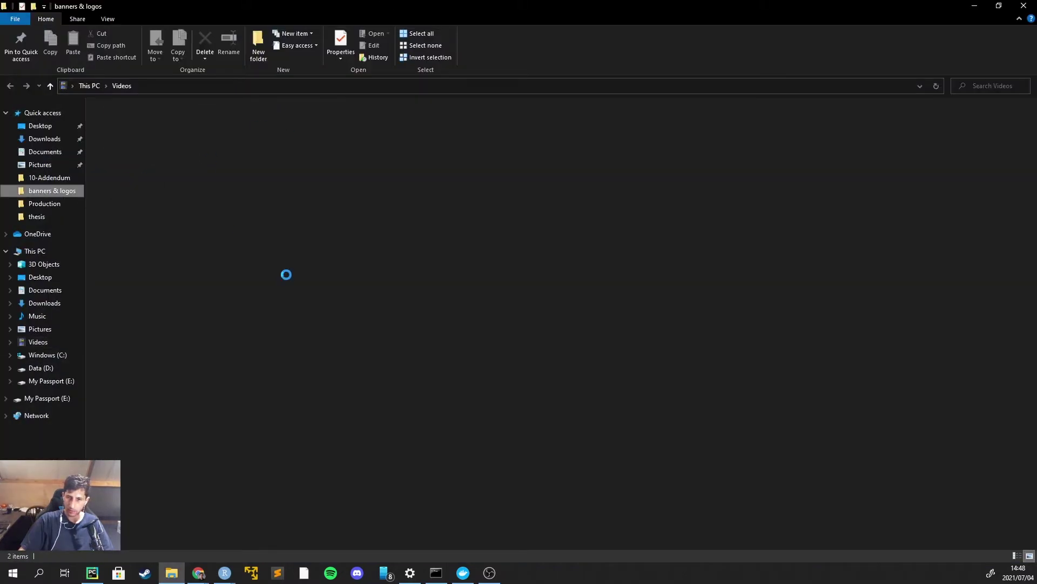
left_click_drag(487, 23, 0, 216)
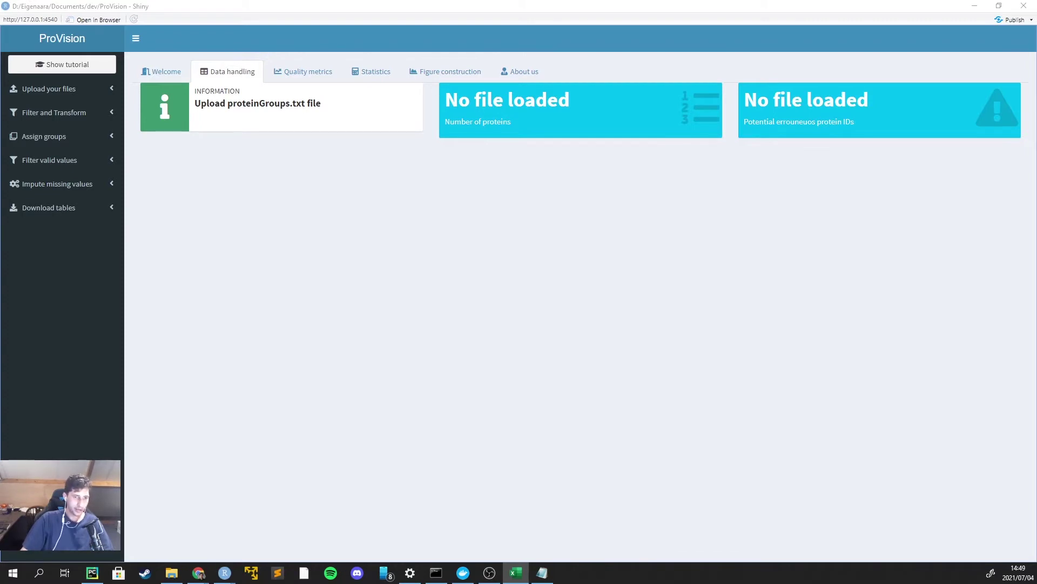
key("alt+Tab")
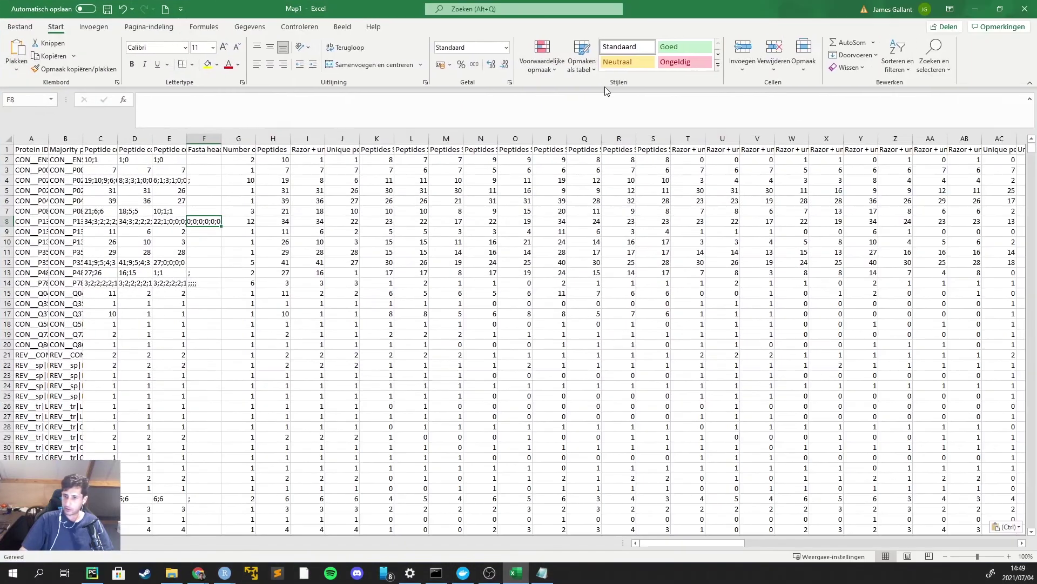
left_click(32, 139)
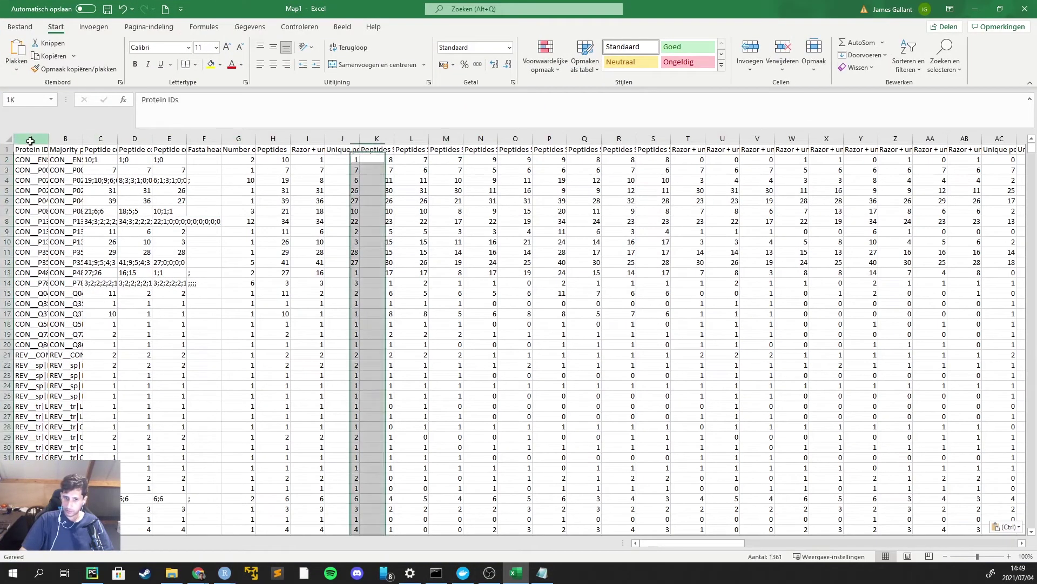
left_click(59, 151)
left_click(40, 150)
left_click(70, 150)
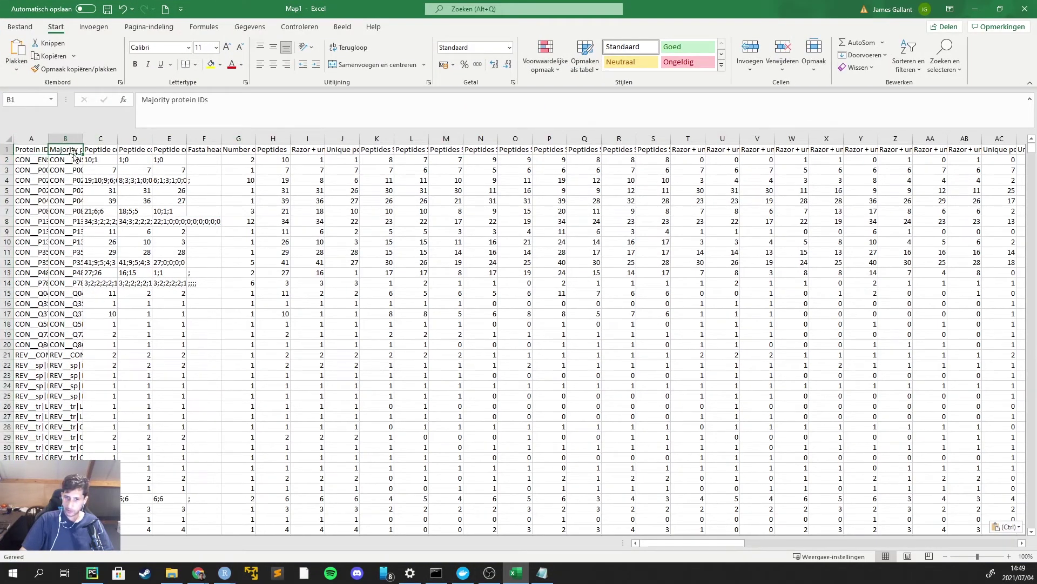
Enter the example FASTA header ">sp|ID|gene_org" in cell F2 under the Fasta headers column
left_click(213, 149)
key("Down")
left_click(192, 109)
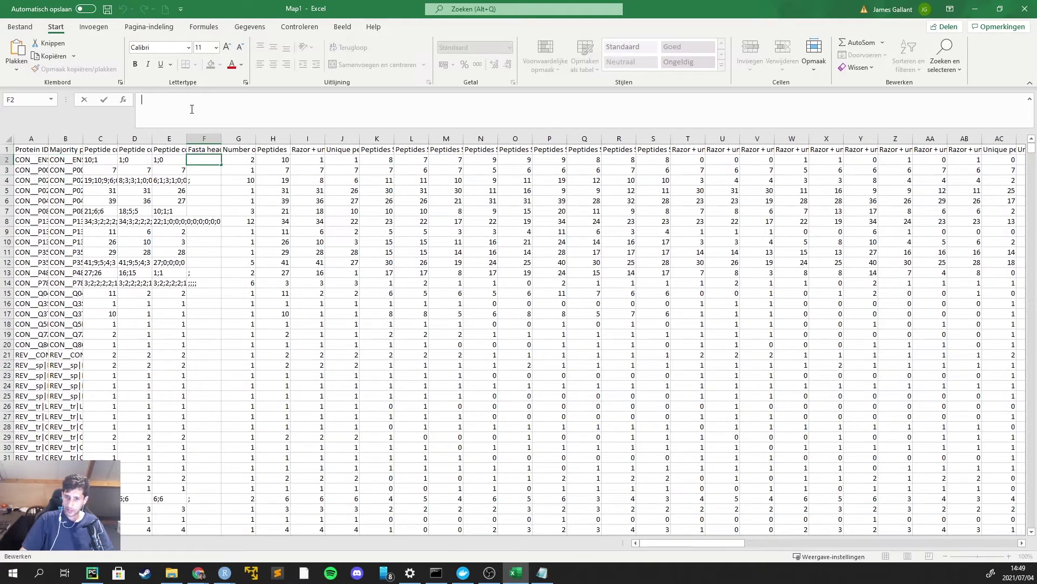
type(">sp|ID")
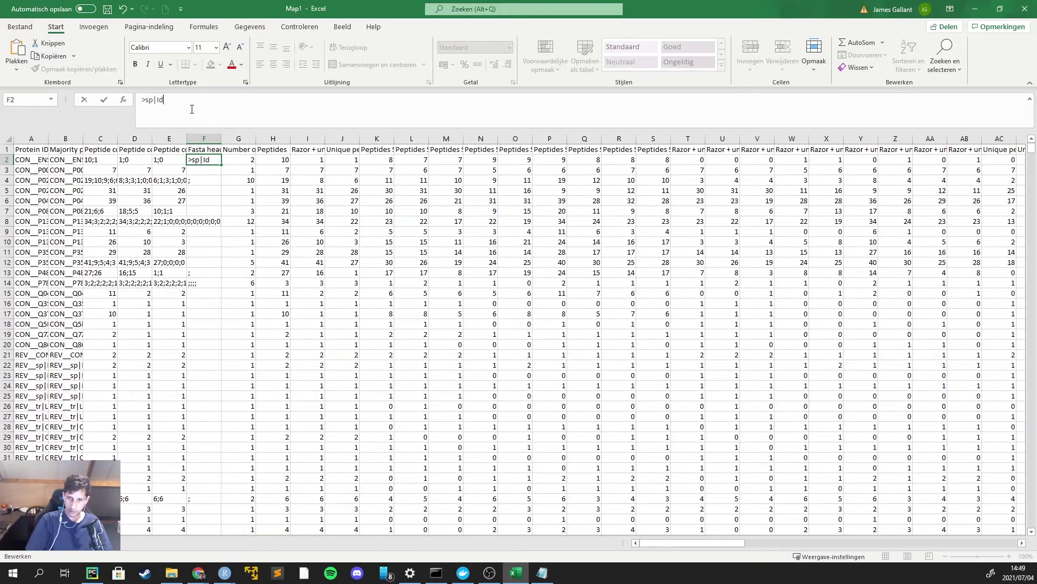
type("|gen")
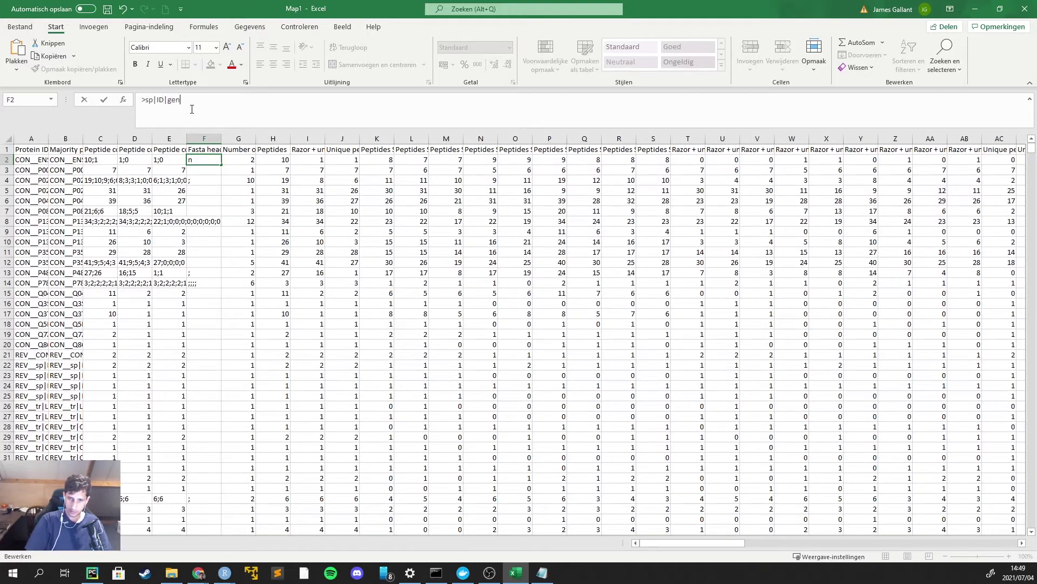
type("e_org")
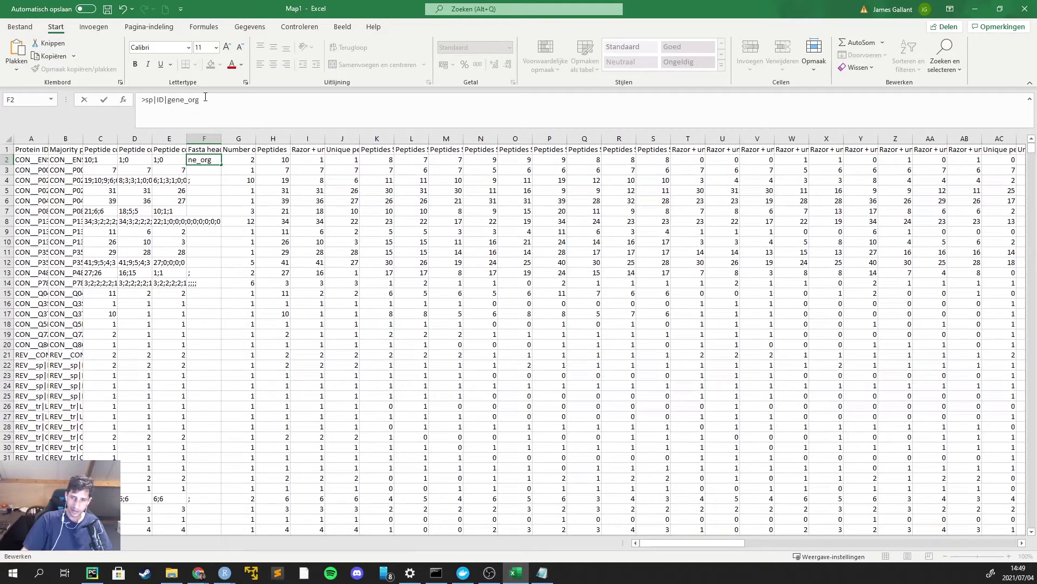
Clear the example FASTA header from cell F2
left_click_drag(199, 101, 141, 101)
left_click(143, 98)
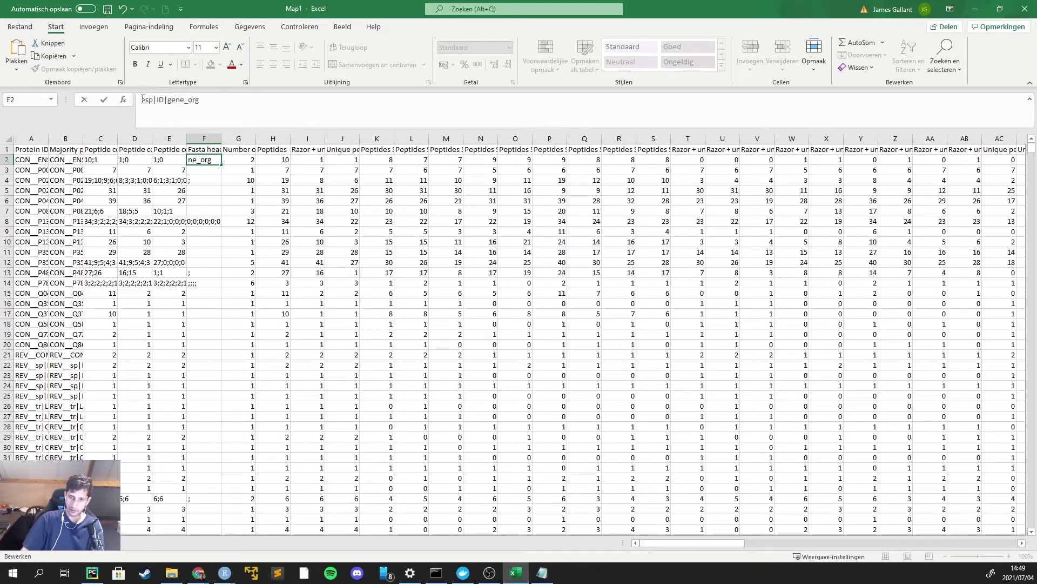
key("shift+End")
key("Delete")
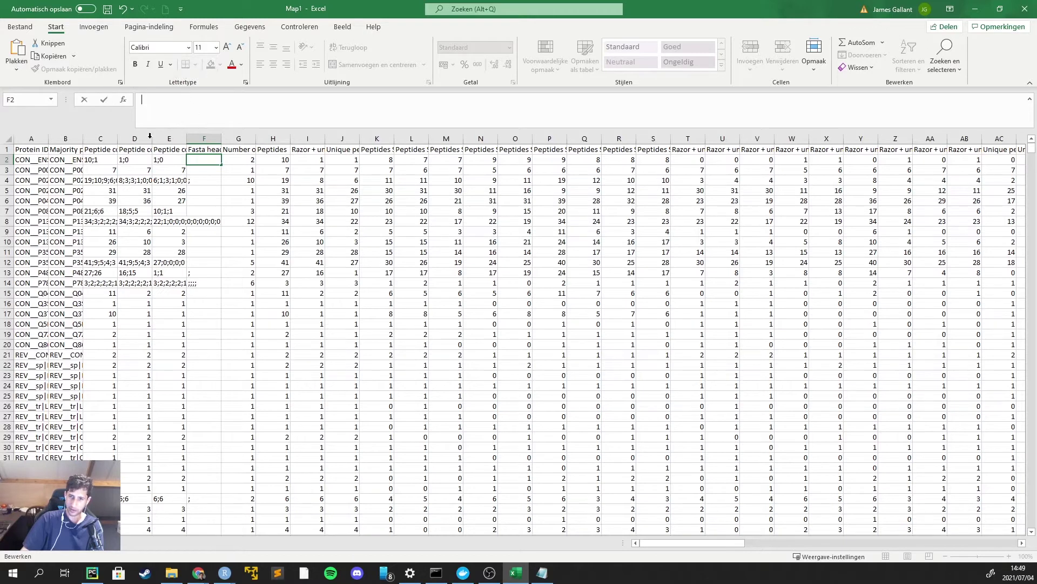
Examine the identifiers listed in the Majority protein IDs column
left_click(54, 159)
left_click_drag(65, 150, 68, 211)
left_click_drag(65, 170, 66, 499)
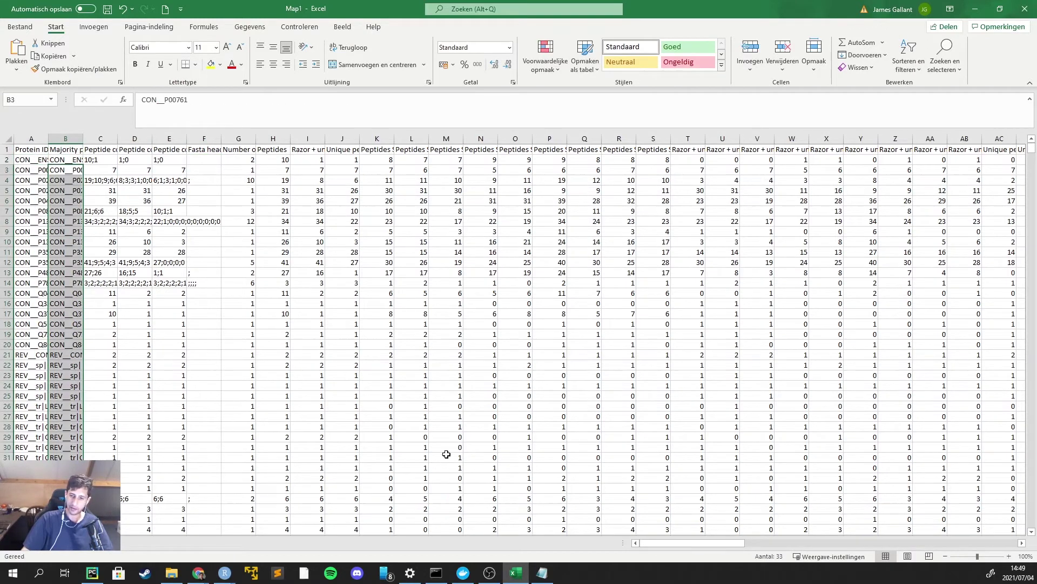
Examine the Intensity and LFQ intensity sample columns, checking how samples and replicates are named in their headers
left_click(417, 222)
left_click_drag(666, 542, 877, 508)
left_click(522, 150)
left_click(651, 150)
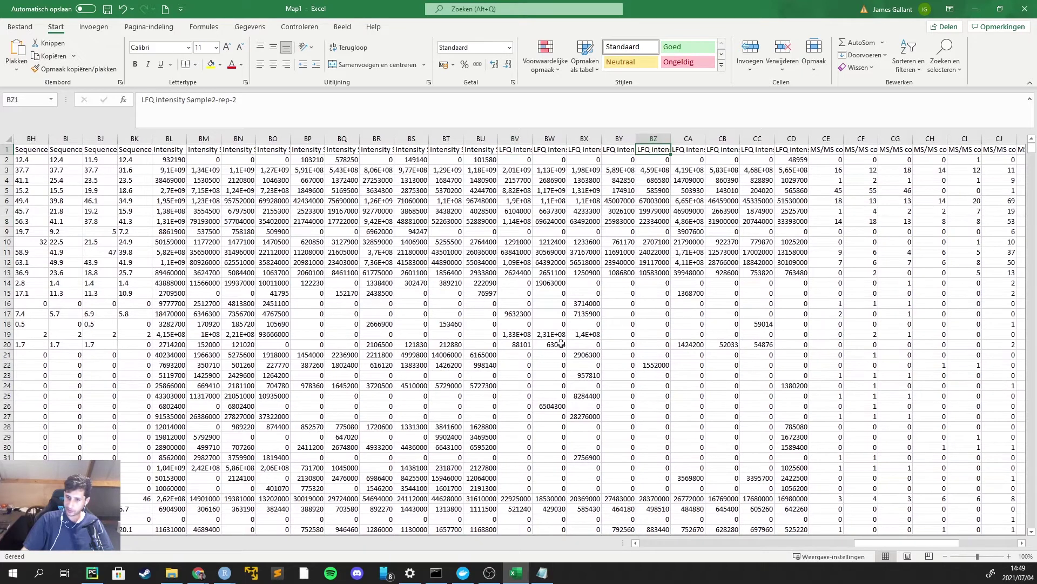
left_click(252, 150)
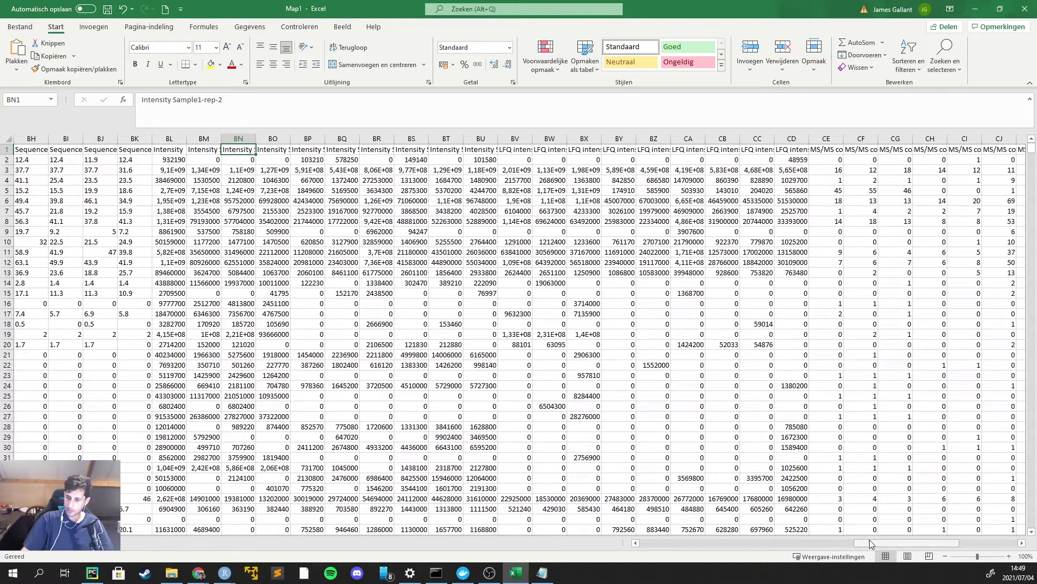
Examine the Only identified by site, Reverse, Potential contaminant and id columns along with the MS/MS count columns
left_click_drag(880, 546, 989, 535)
left_click_drag(619, 139, 709, 141)
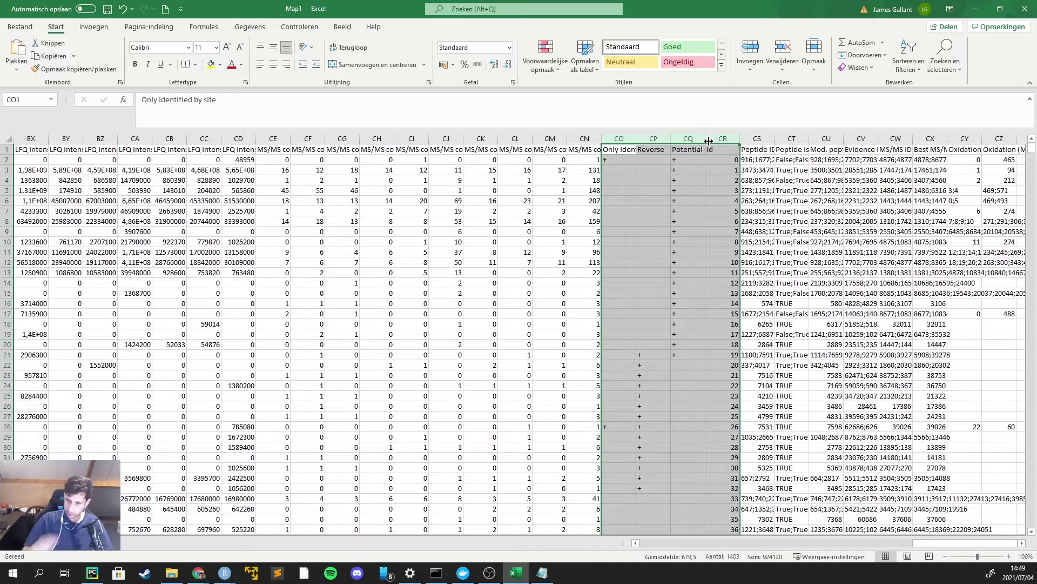
left_click(413, 163)
left_click_drag(308, 139, 687, 140)
left_click(591, 211)
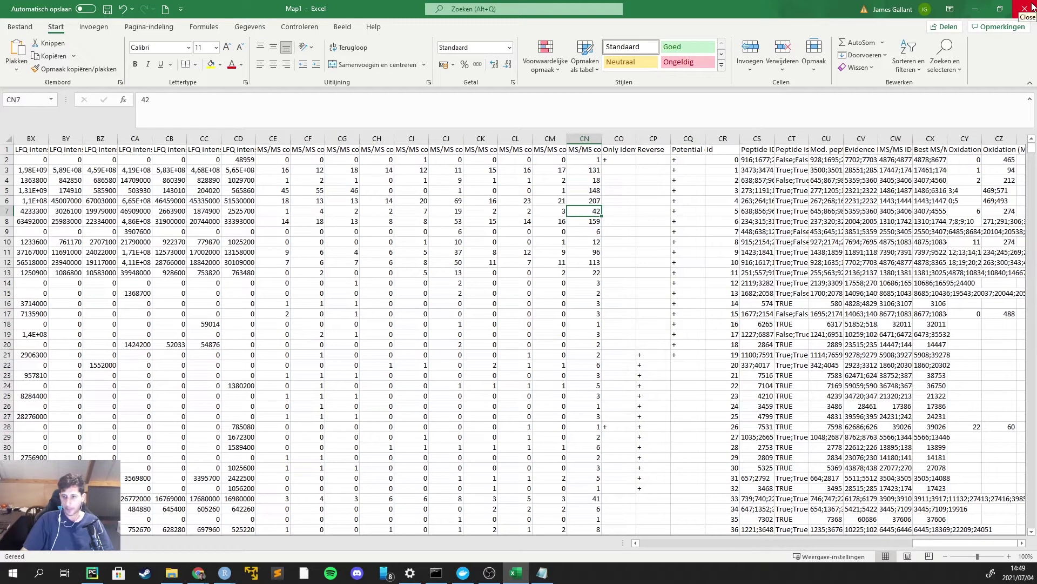
left_click(298, 315)
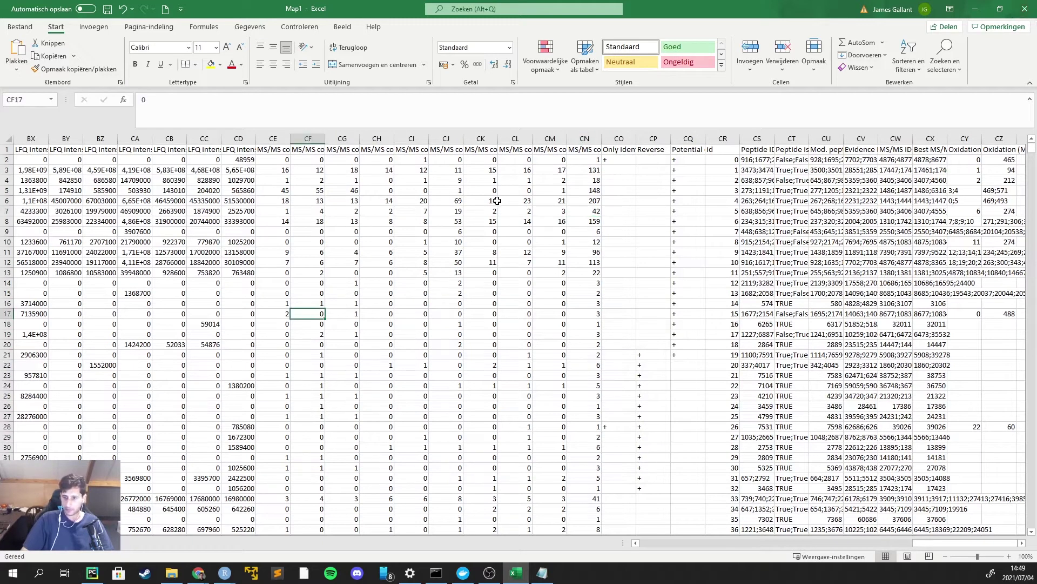
left_click(451, 250)
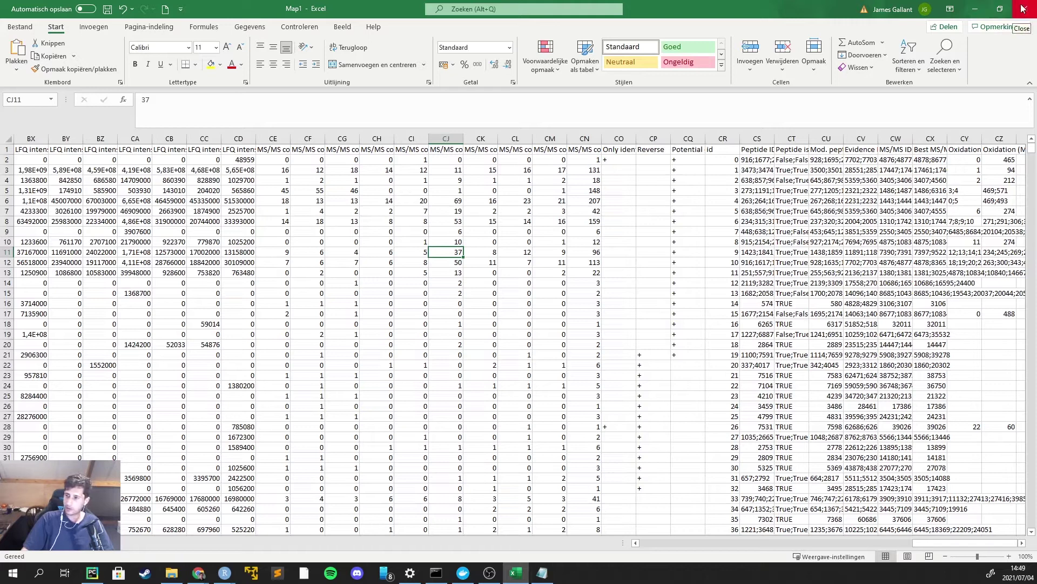
Review the Fasta headers column entries against the protein ID columns at the start of the table
left_click_drag(915, 540, 647, 541)
left_click_drag(204, 159, 228, 326)
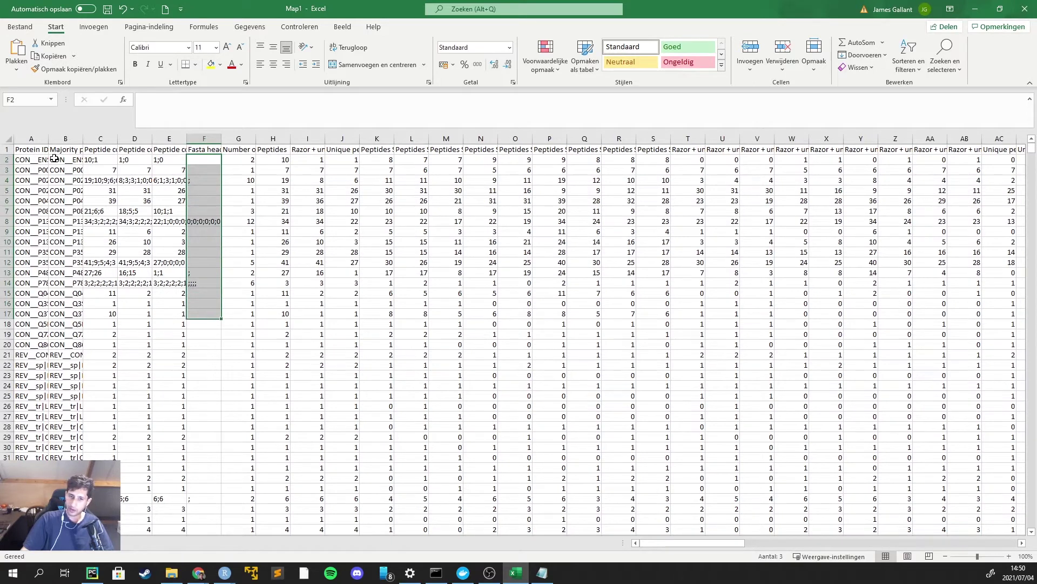
left_click_drag(57, 160, 51, 274)
left_click_drag(214, 159, 192, 457)
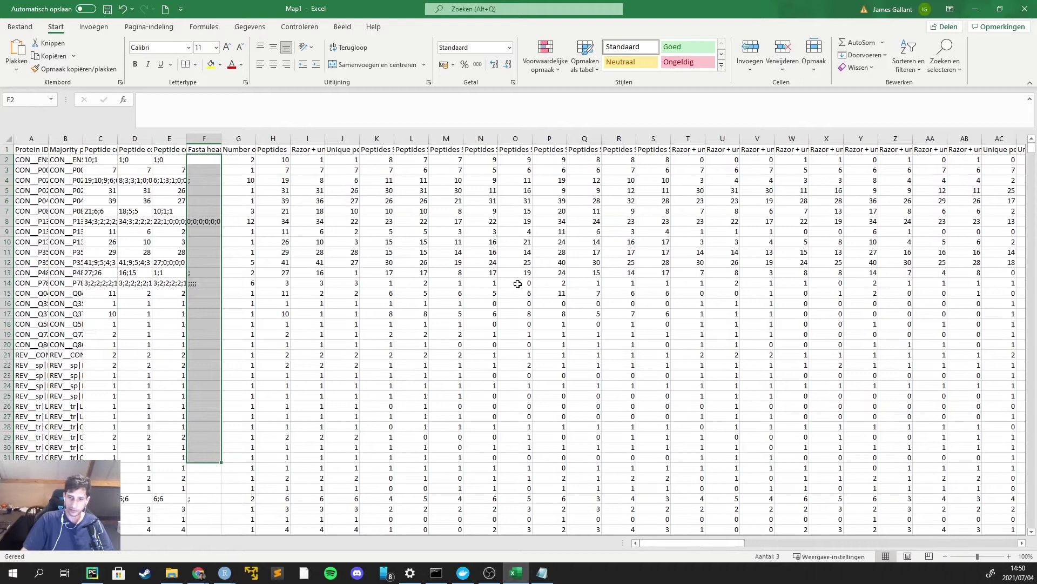
left_click_drag(202, 159, 200, 450)
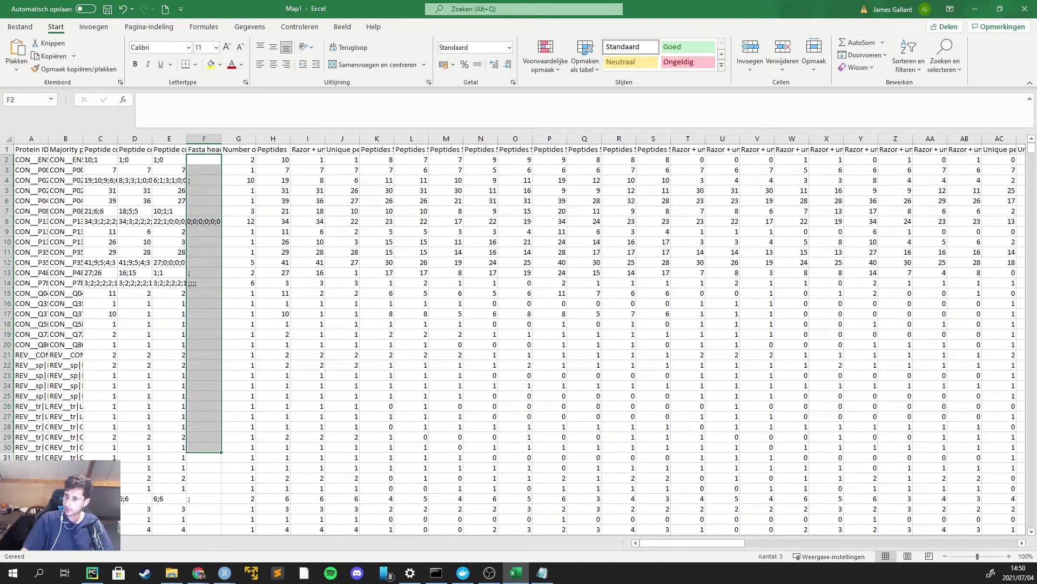
Close the Excel workbook without saving its changes
left_click(1024, 8)
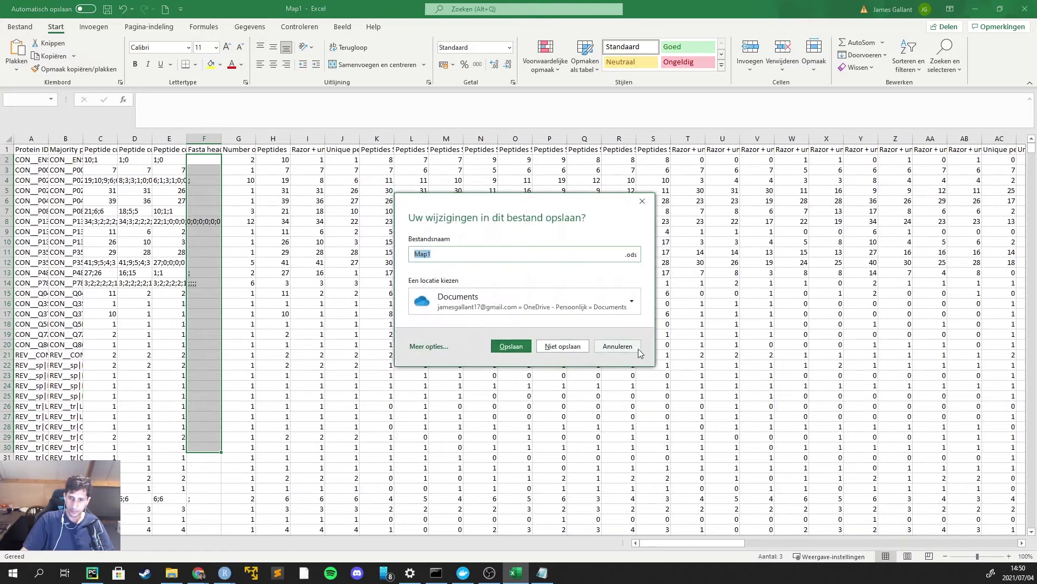
left_click(570, 349)
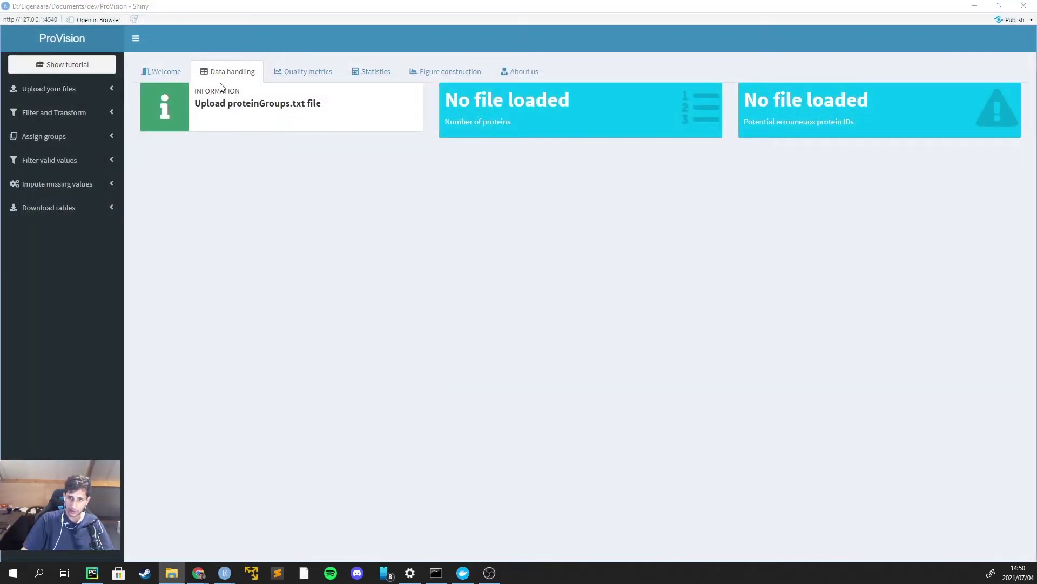
In ProVision, upload the proteinGroups file and check the resulting number of proteins
left_click(73, 90)
left_click(32, 132)
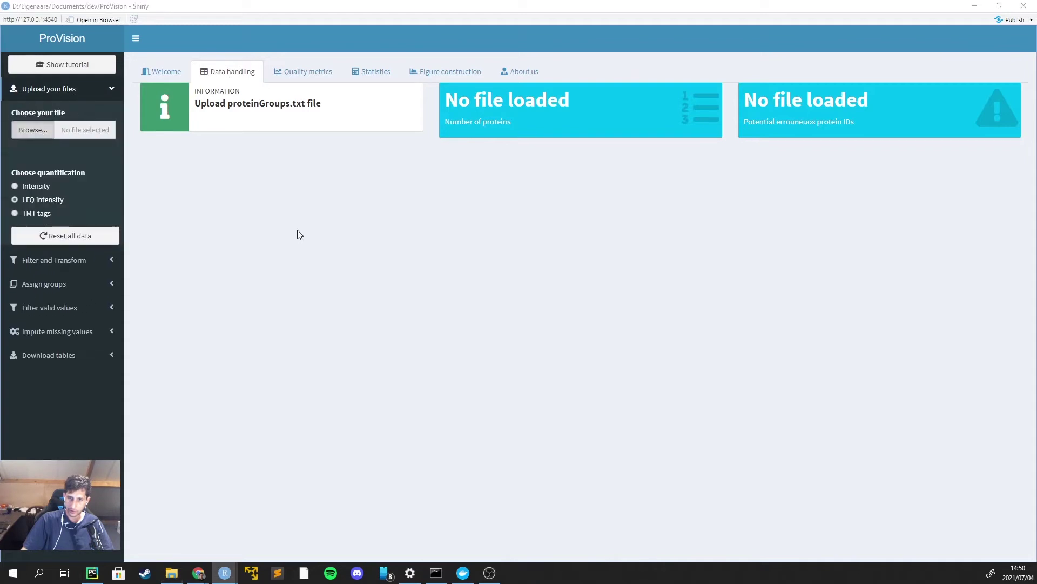
left_click(189, 250)
left_click(406, 315)
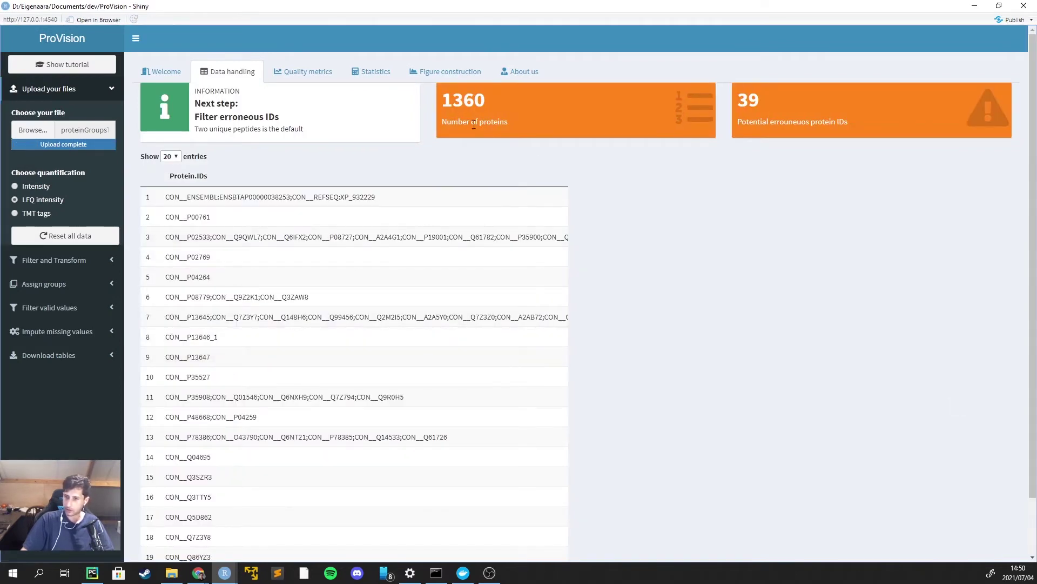
double_click(447, 100)
left_click(529, 156)
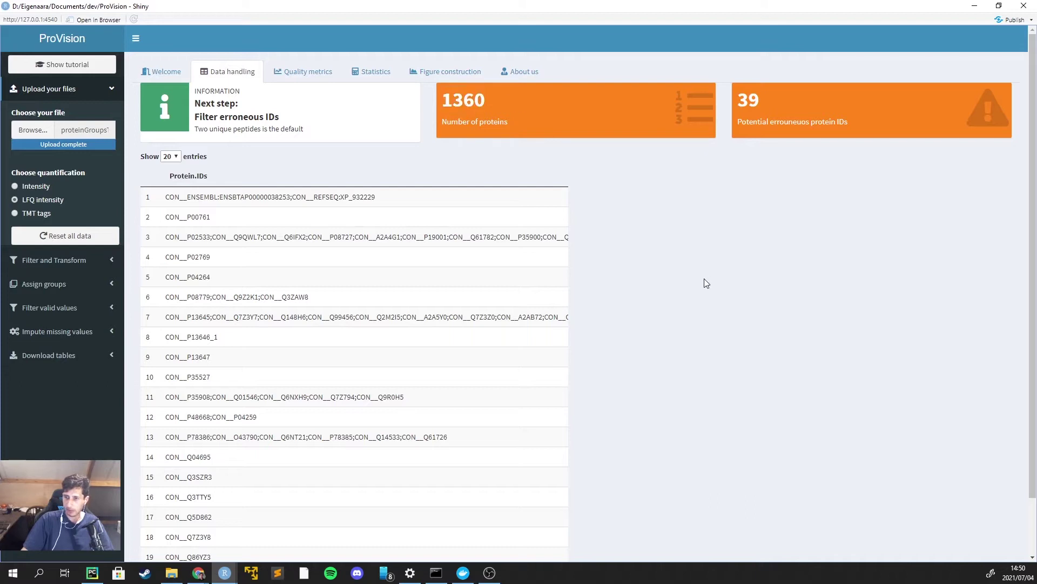
Try TMT tags as the quantification type and look at the column editing option in the filter settings, switching it on and off
left_click(40, 214)
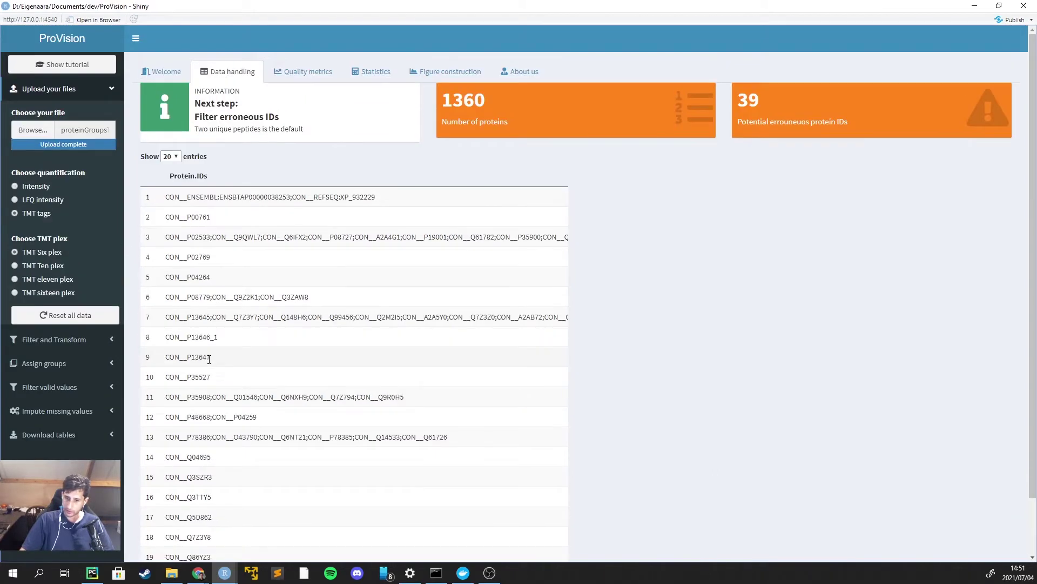
left_click(81, 339)
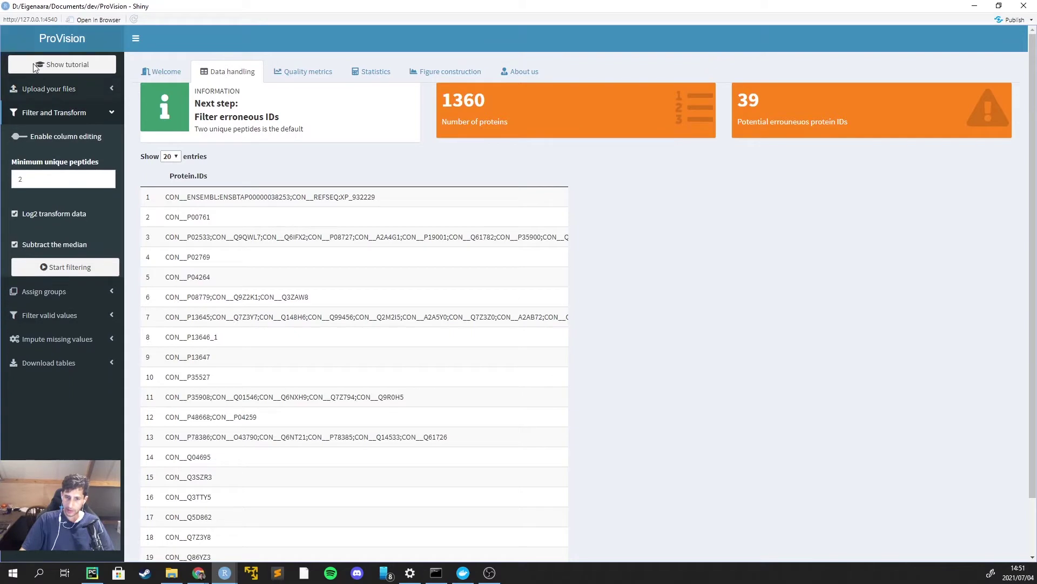
left_click(21, 136)
left_click(69, 179)
left_click(69, 178)
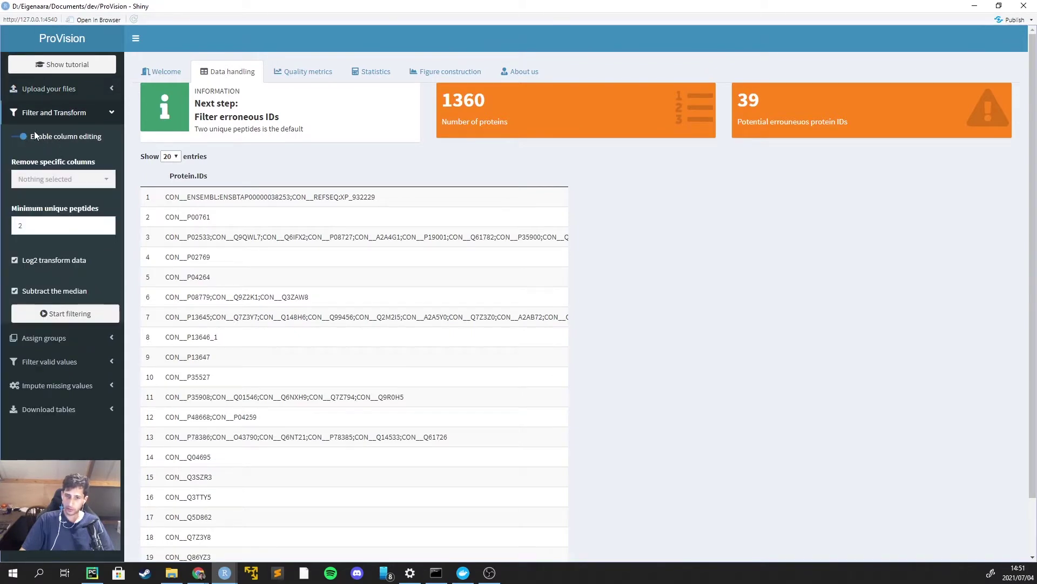
left_click(22, 136)
left_click(67, 112)
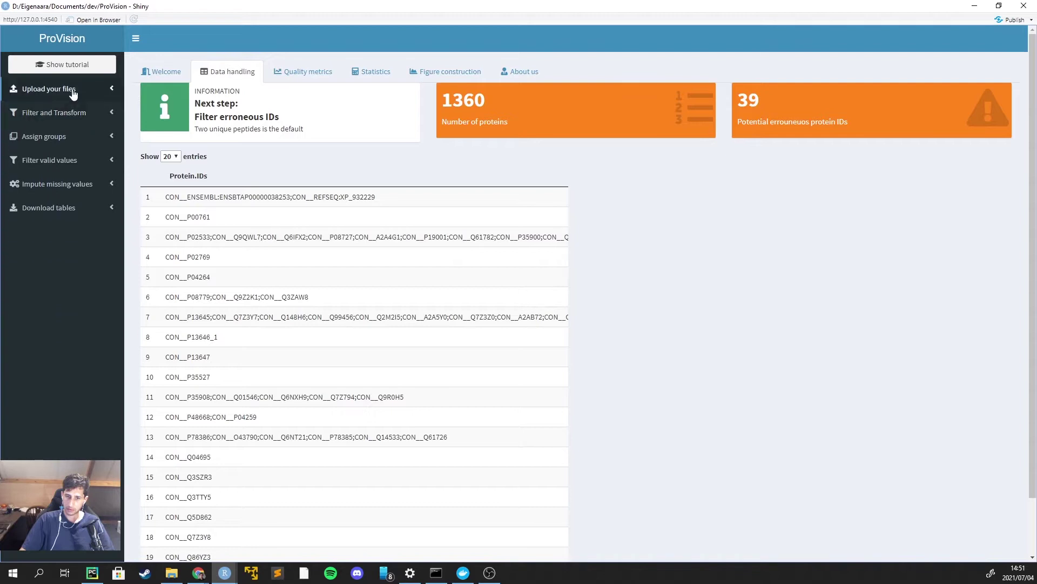
Set the quantification type back to LFQ intensity and open the Filter and Transform settings
left_click(67, 89)
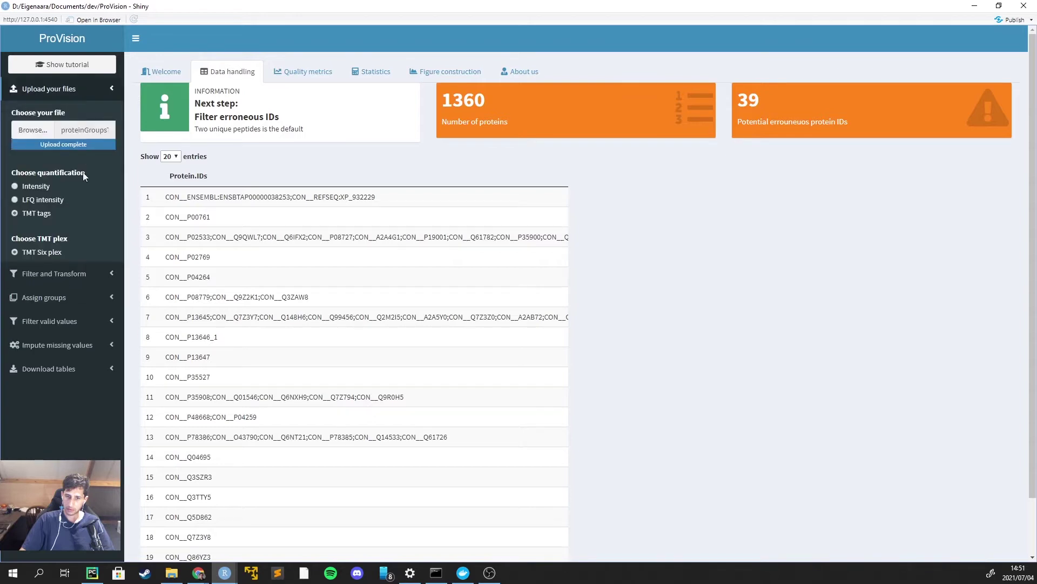
left_click(63, 201)
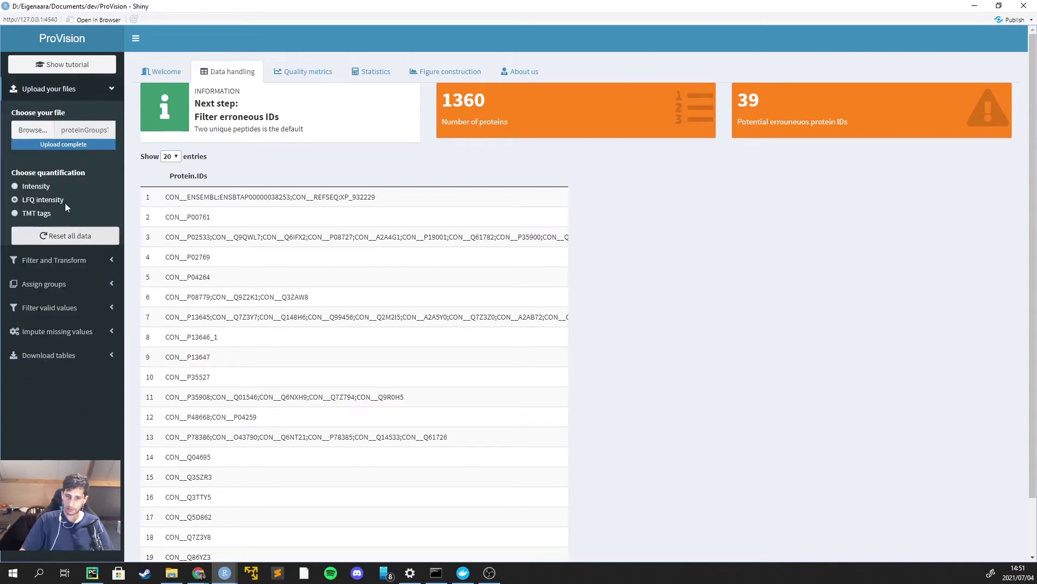
left_click(53, 260)
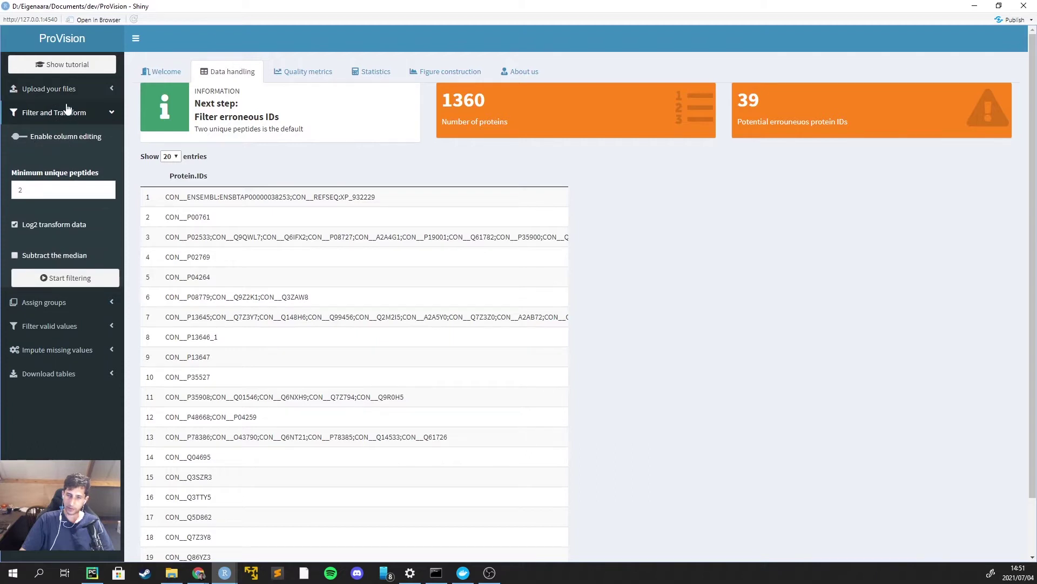
Enable column editing, look through the LFQ intensity columns offered for removal, and disable column editing again
left_click(22, 141)
left_click(56, 179)
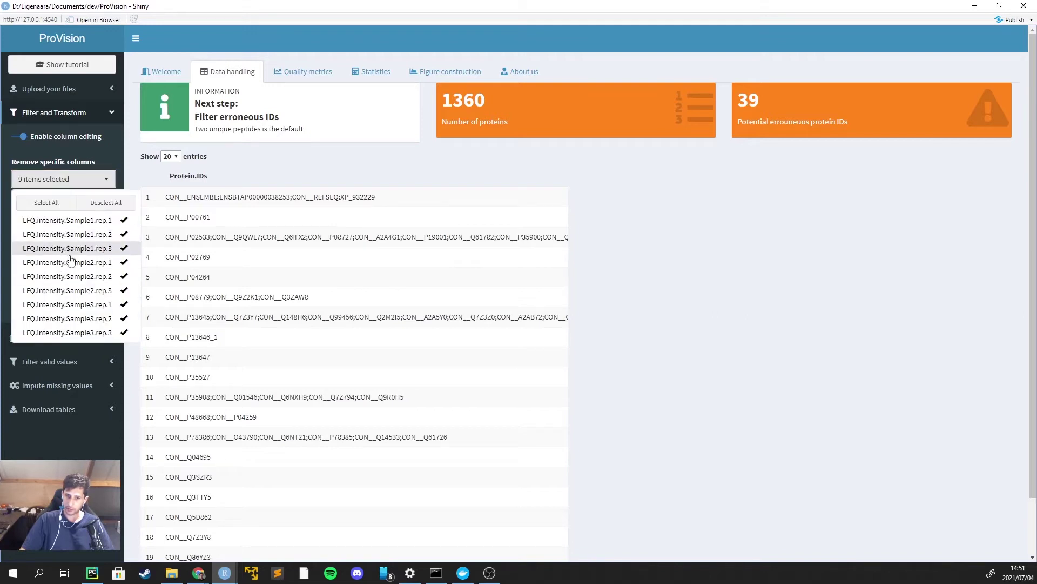
left_click(83, 139)
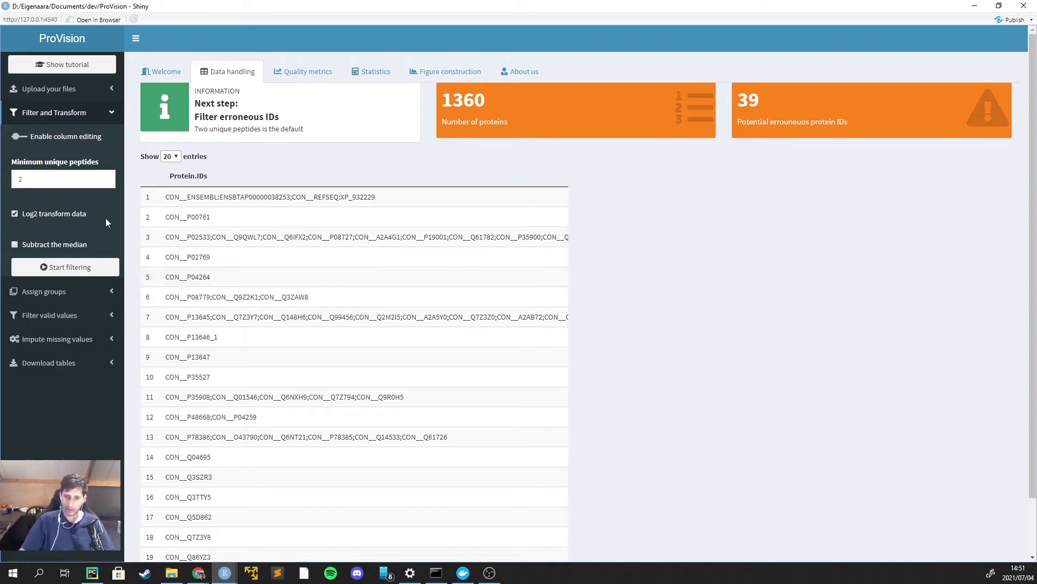
left_click(25, 137)
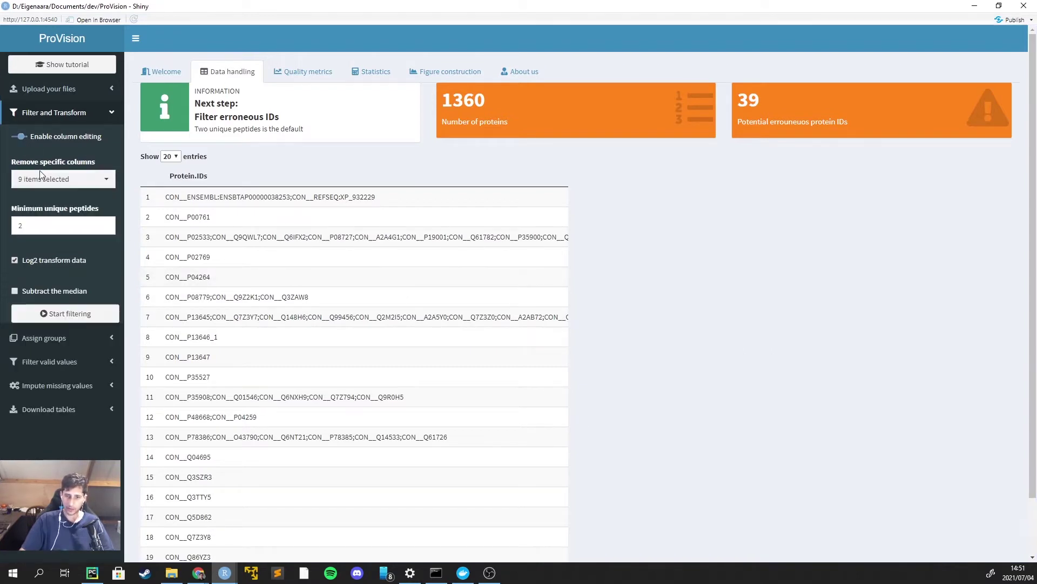
left_click(48, 180)
left_click(24, 145)
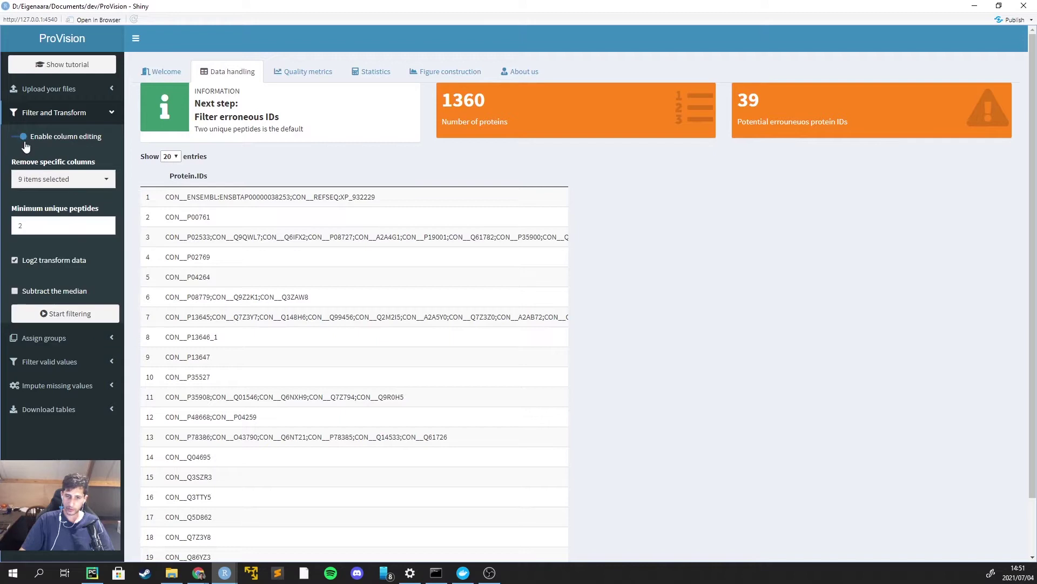
left_click(24, 138)
Try filtering the proteins with a minimum of 5 unique peptides
double_click(47, 174)
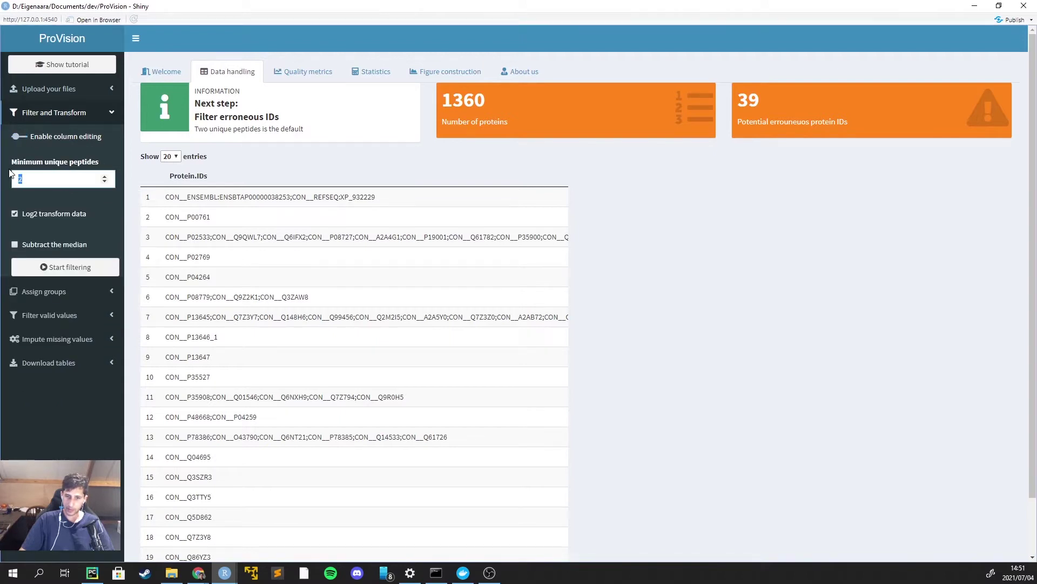
left_click(47, 174)
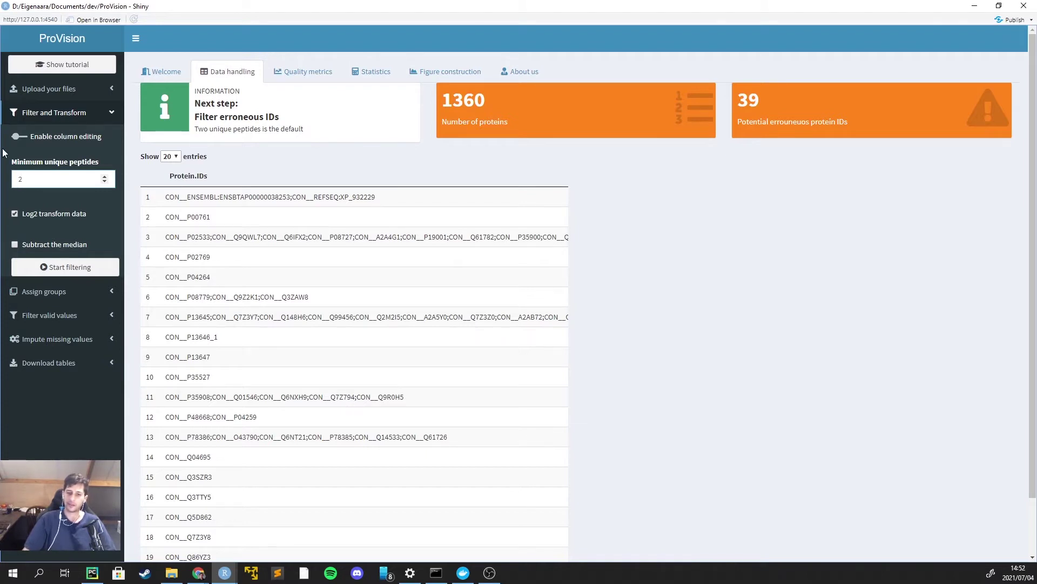
double_click(13, 175)
type("5")
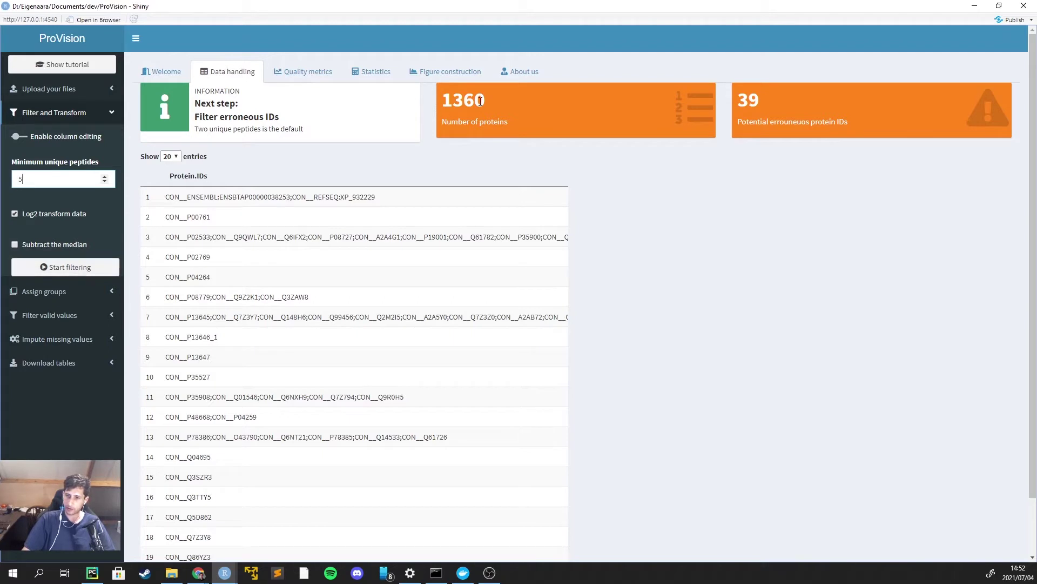
left_click_drag(486, 100, 446, 101)
left_click(108, 270)
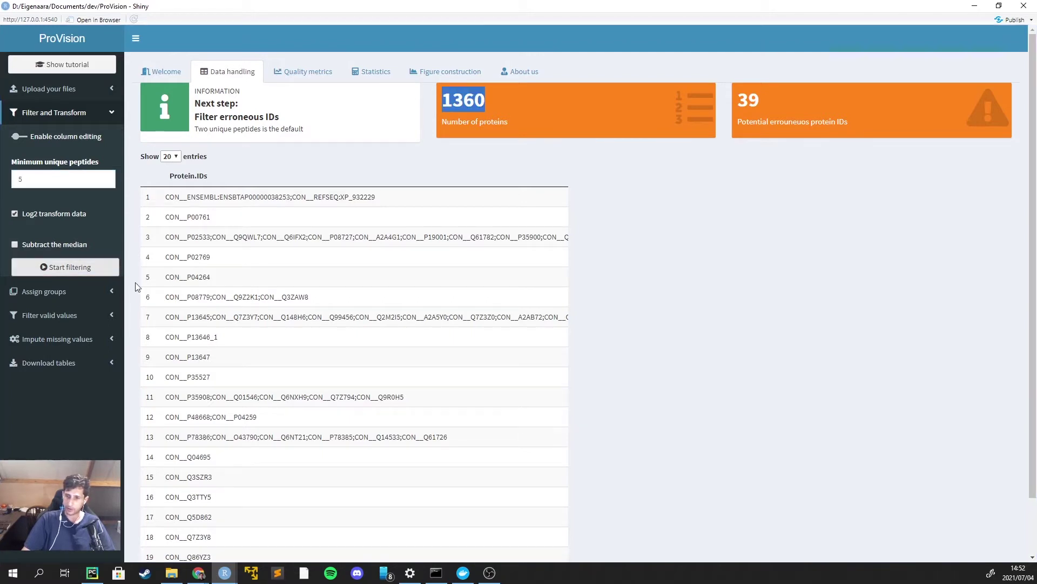
Filter the proteins with a minimum of 2 unique peptides and subtract the median from the log2-transformed data
double_click(20, 179)
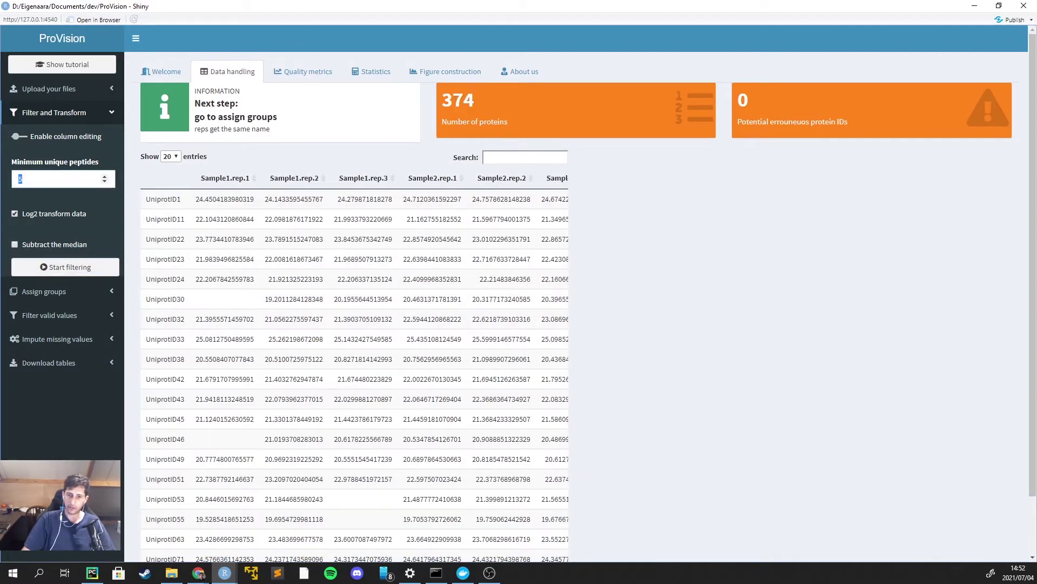
type("2")
left_click(38, 267)
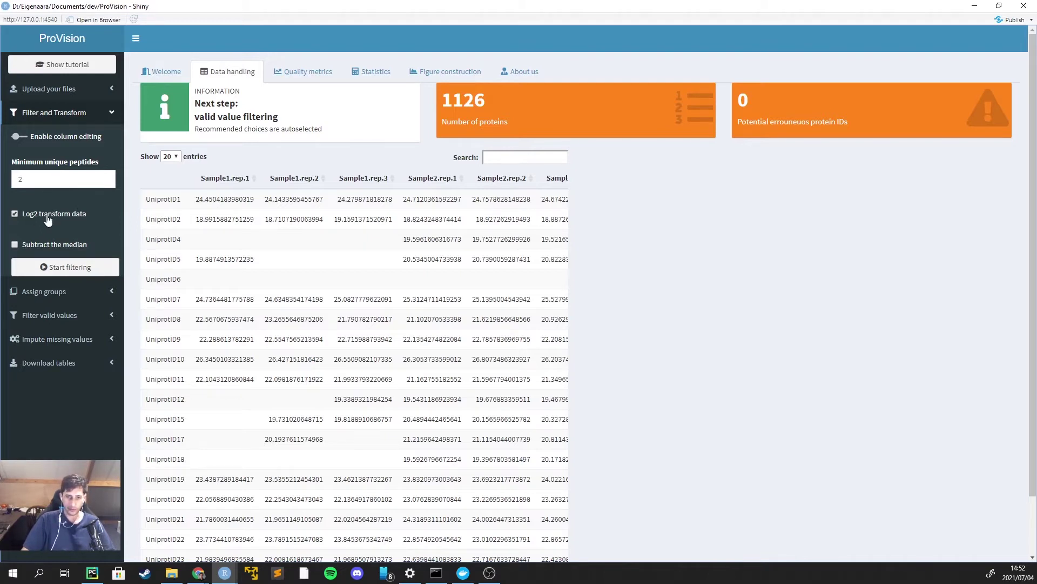
left_click(42, 247)
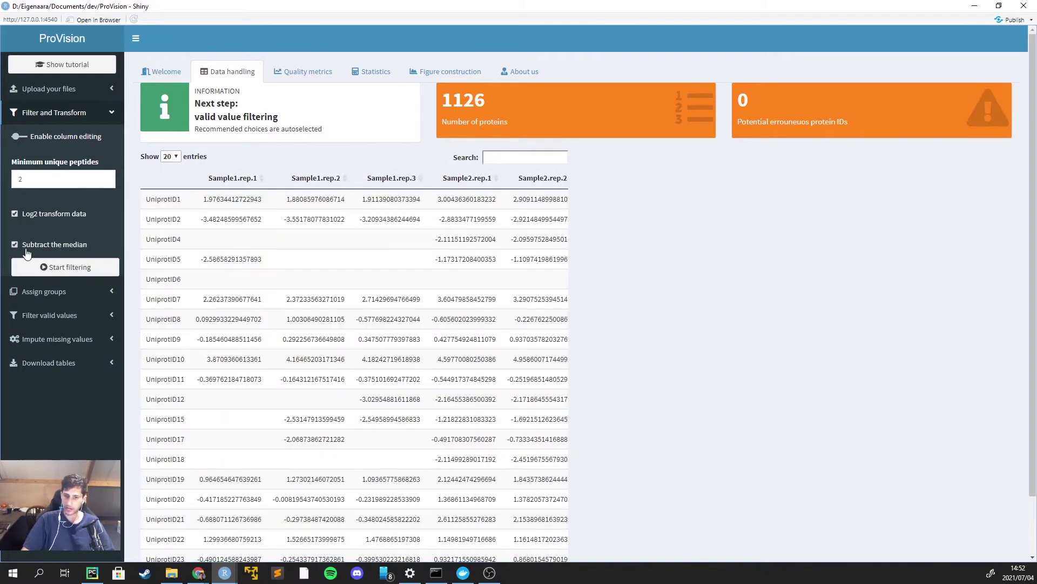
left_click(66, 267)
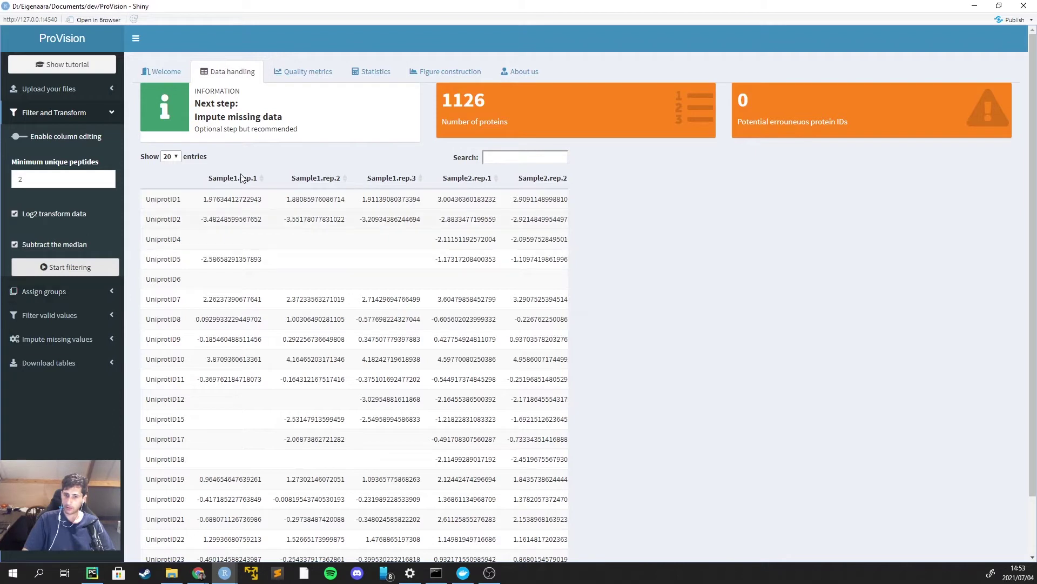
Render the annotation table for assigning groups and review its annotation column and the Sample1 replicate IDs
left_click(52, 291)
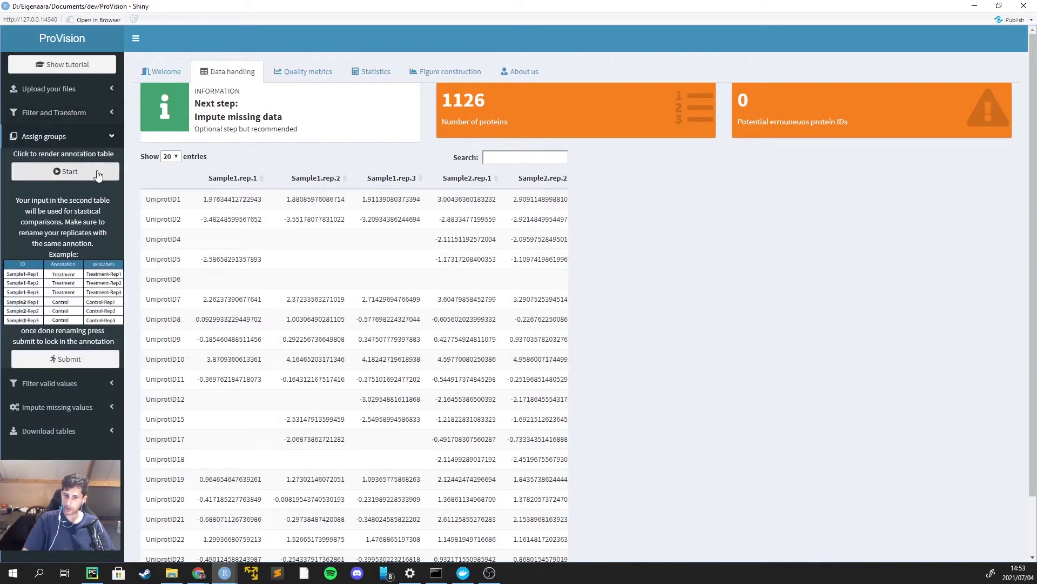
left_click(98, 174)
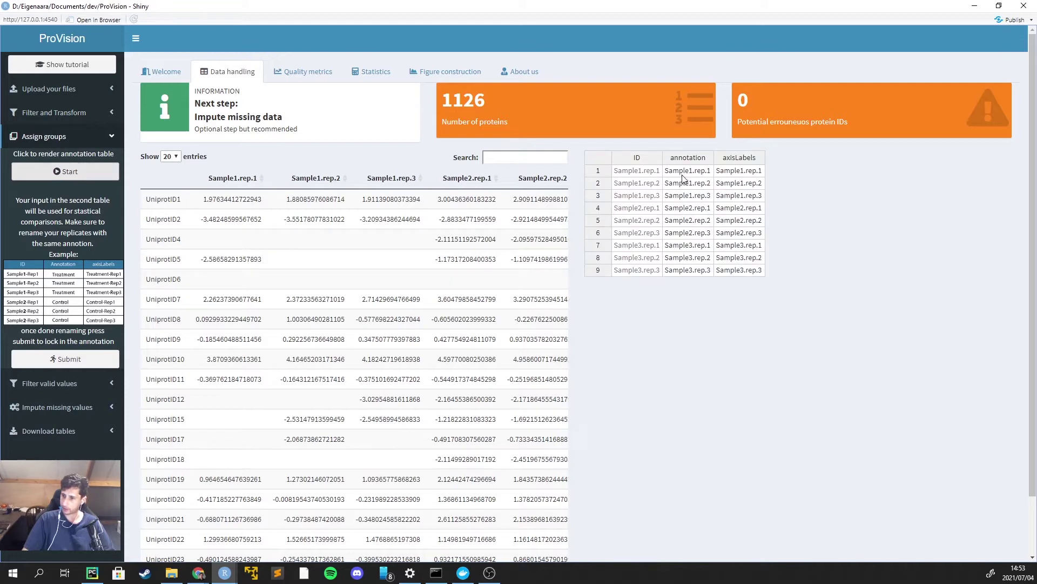
left_click_drag(684, 173, 685, 269)
left_click(689, 198)
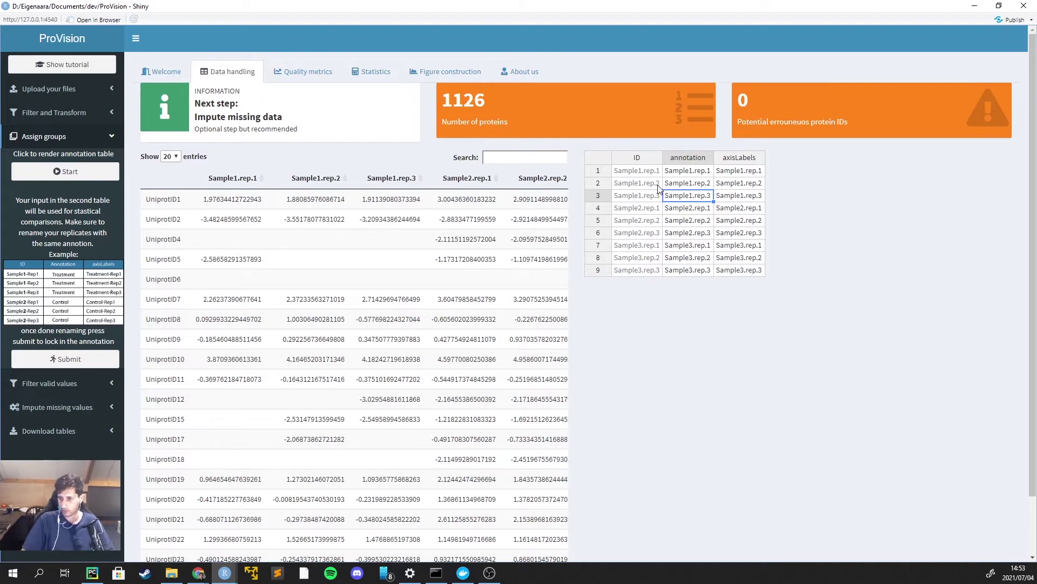
left_click(656, 173)
left_click_drag(659, 179, 658, 197)
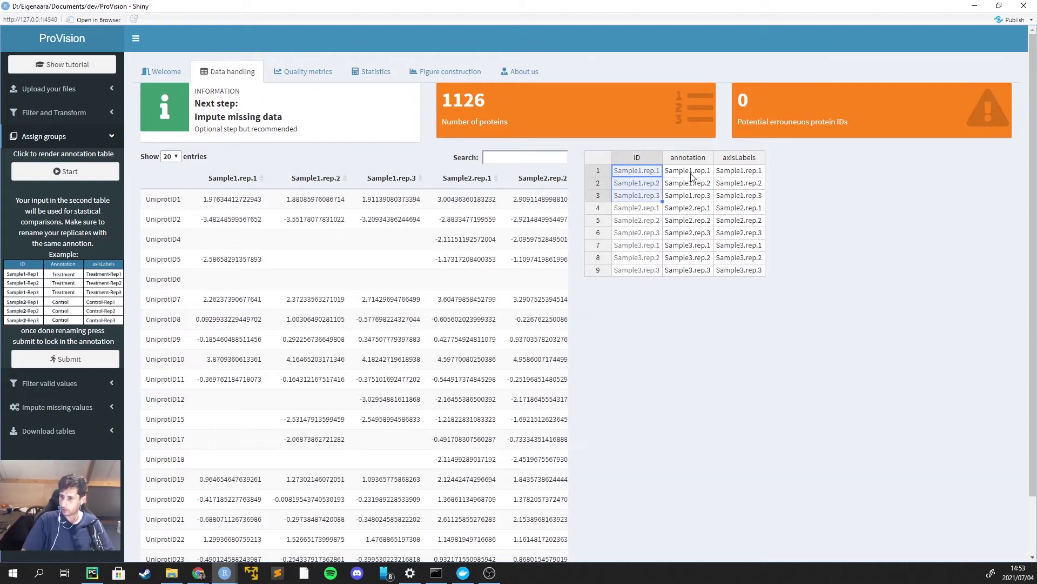
Annotate all three Sample1 replicates as "Sample 1" in the annotation table
left_click(692, 172)
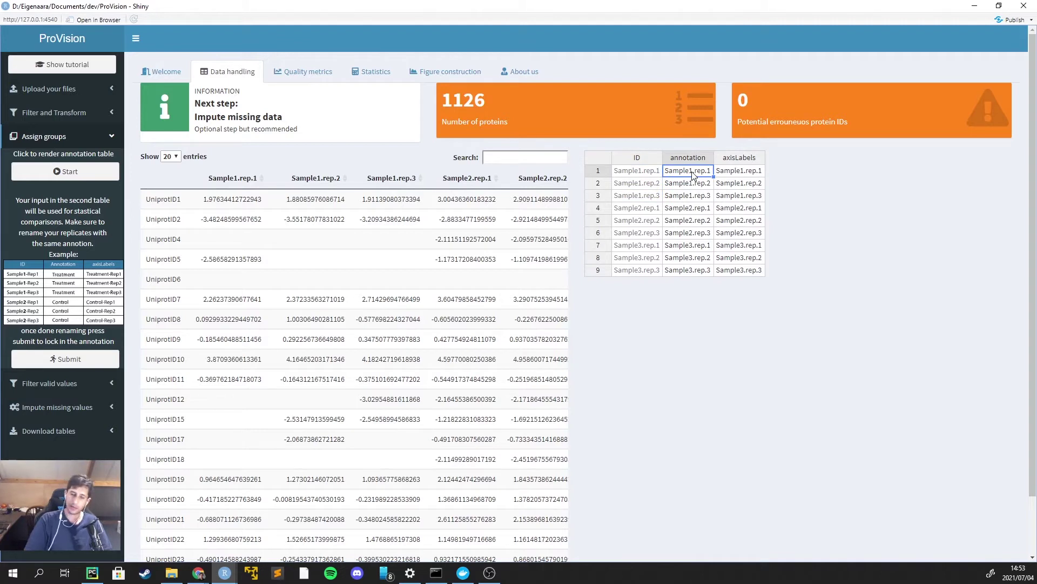
type("Sample 1")
key("Return")
key("ctrl+c")
left_click_drag(689, 183, 690, 195)
key("ctrl+v")
Annotate all three Sample2 replicates as "Sample 2" in the annotation table
left_click(689, 208)
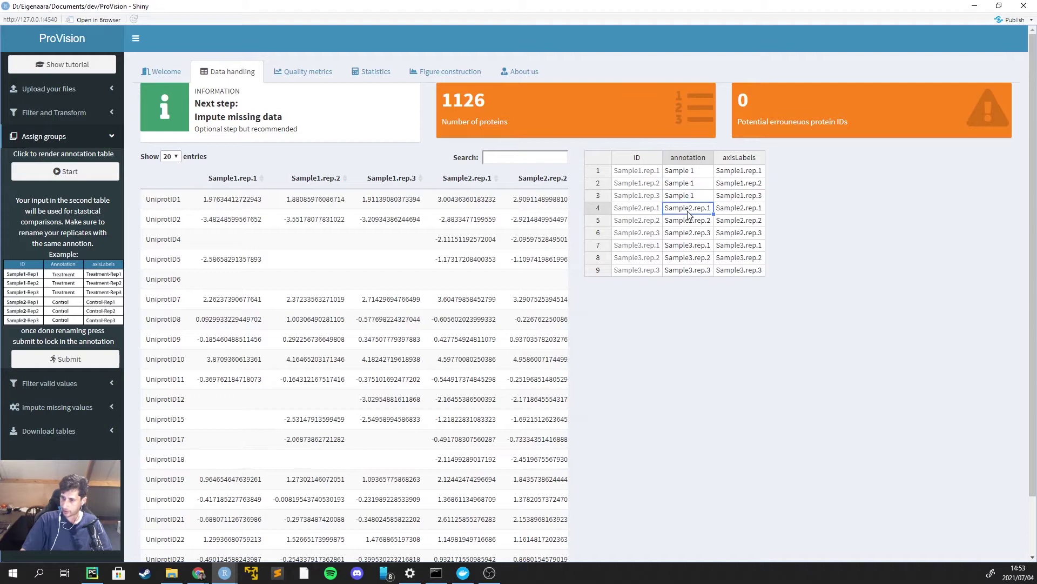
double_click(694, 208)
double_click(695, 208)
type("Sample ")
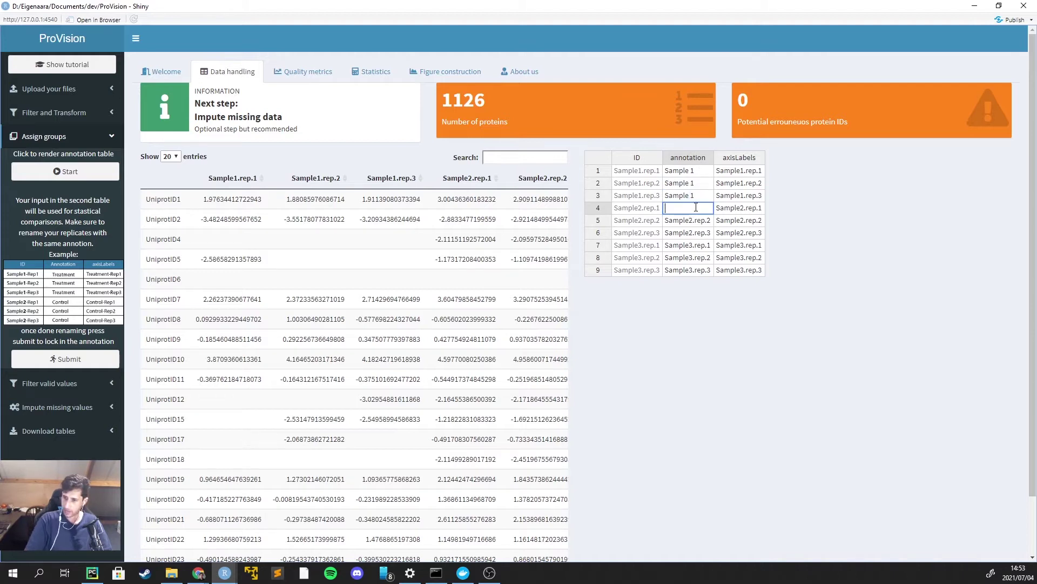
type("2")
key("Return")
left_click(699, 219)
key("ctrl+v")
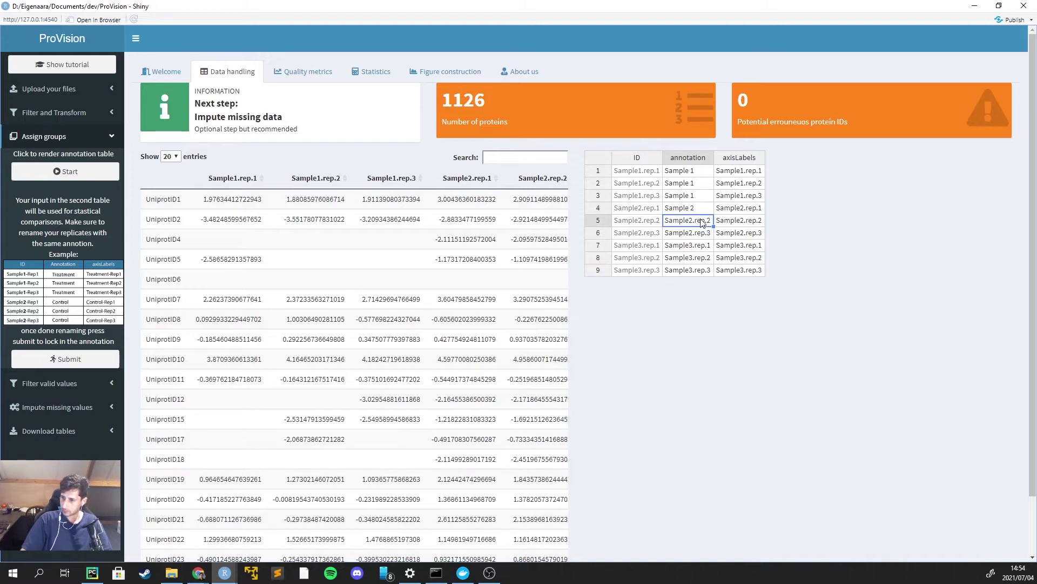
left_click(701, 236)
key("ctrl+v")
Annotate all three Sample3 replicates as "Sample 3" in the annotation table
left_click(701, 247)
type("Sample 3")
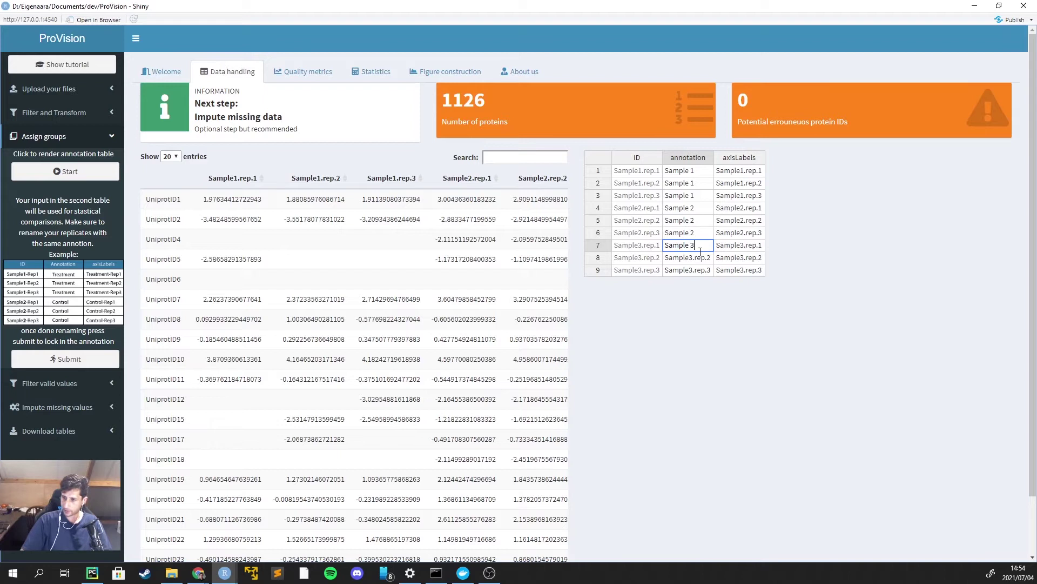
left_click(701, 255)
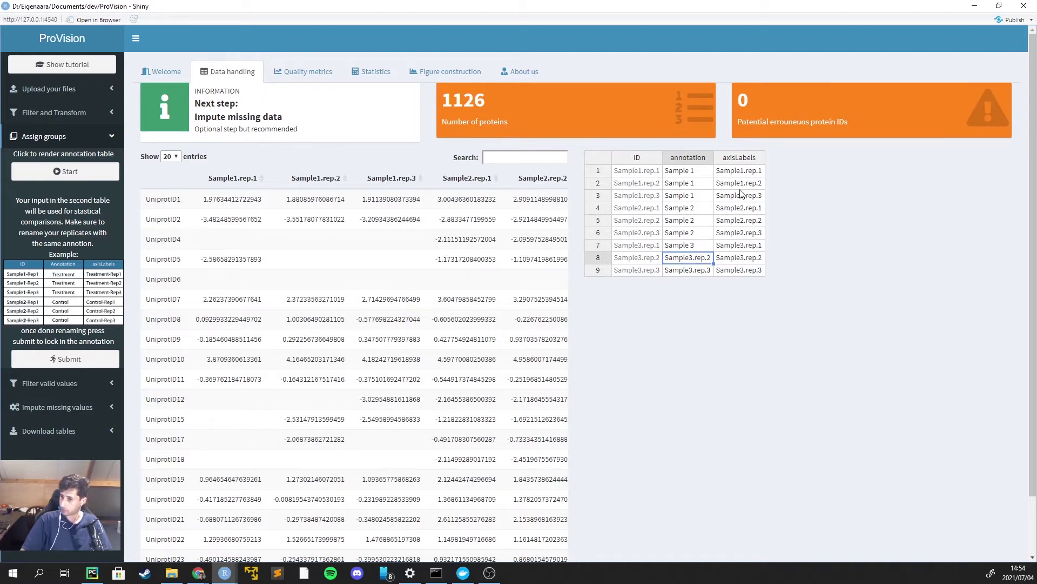
left_click(676, 244)
left_click(678, 262)
key("ctrl+v")
left_click(679, 270)
key("ctrl+v")
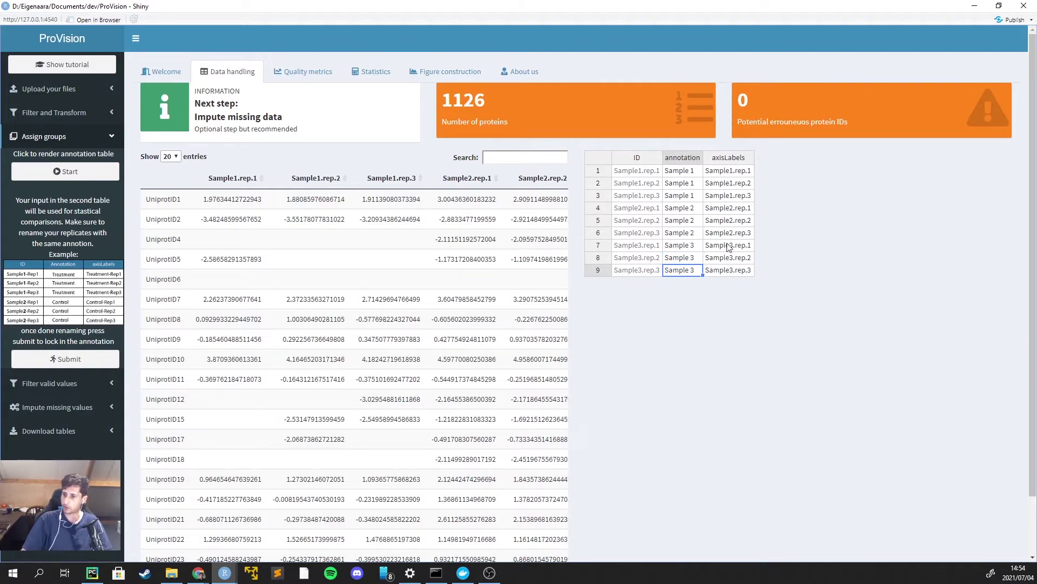
Submit the completed annotation table to lock in the group assignments
left_click(702, 320)
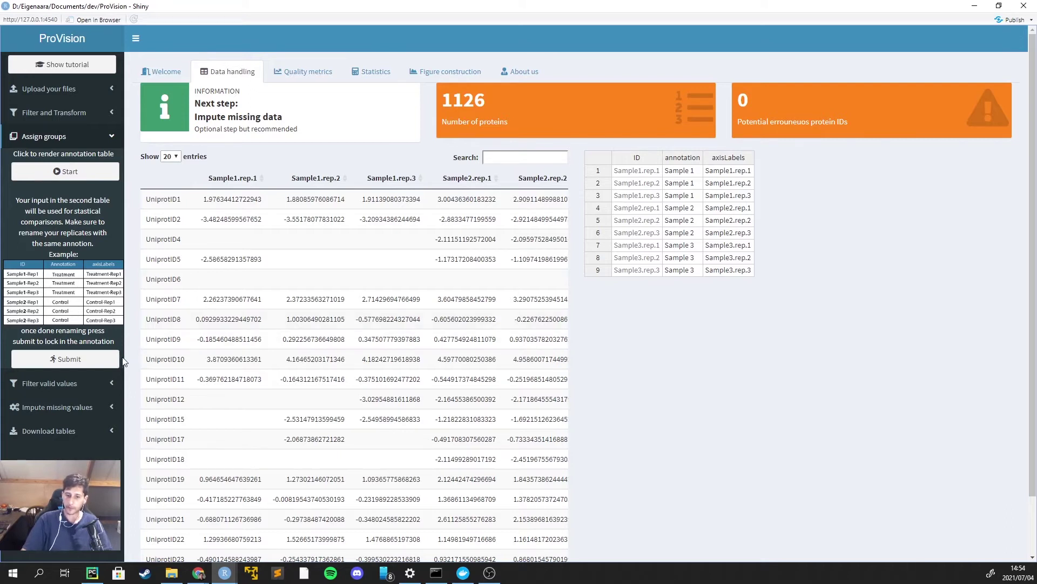
left_click(98, 359)
left_click(516, 341)
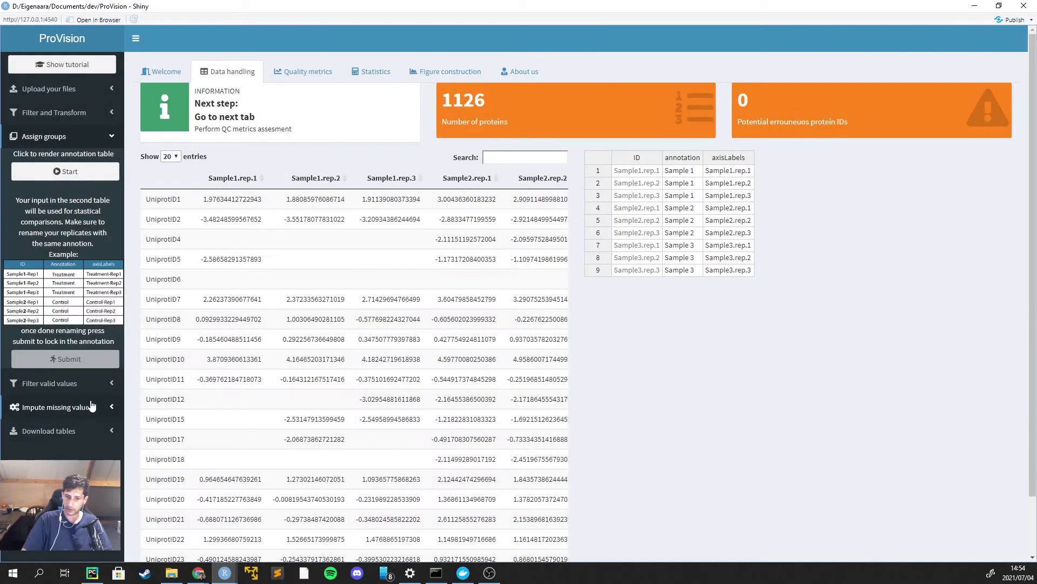
Open the valid value filter settings and compare the minimum values per replicate with the Sample1 values of UniprotID2 and UniprotID4
left_click(90, 390)
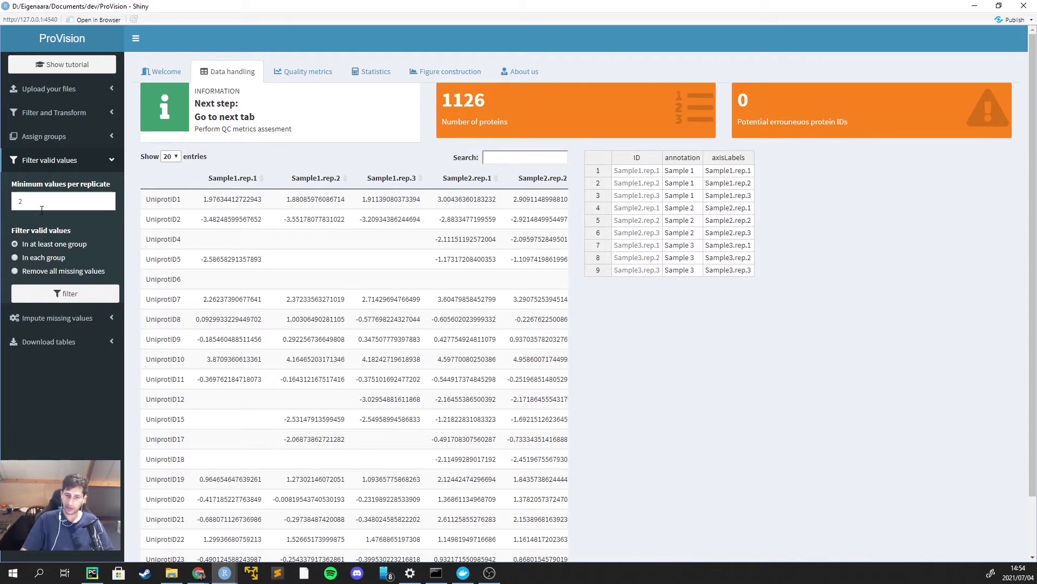
left_click_drag(25, 201, 15, 201)
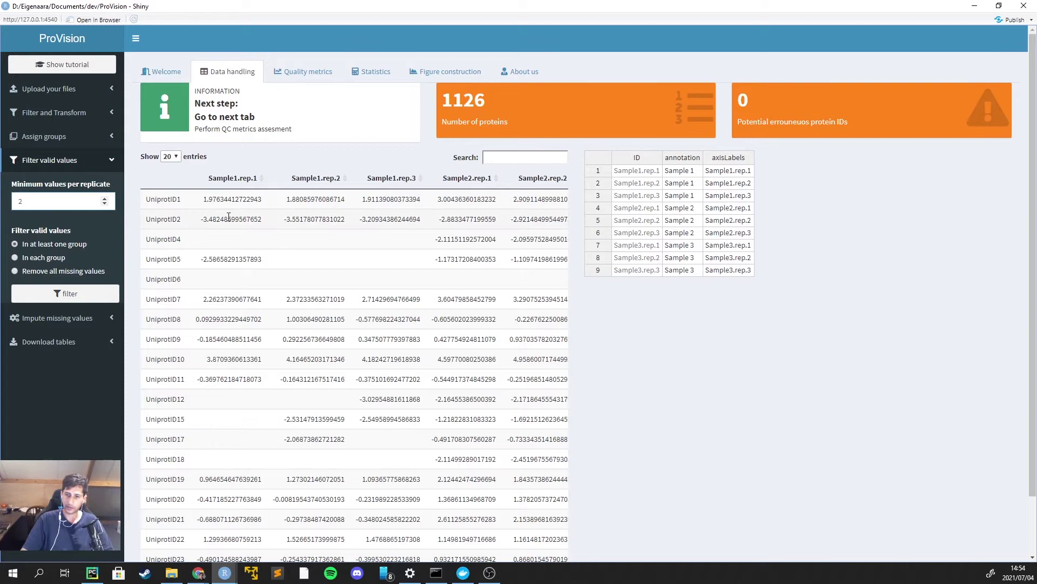
left_click_drag(213, 219, 347, 214)
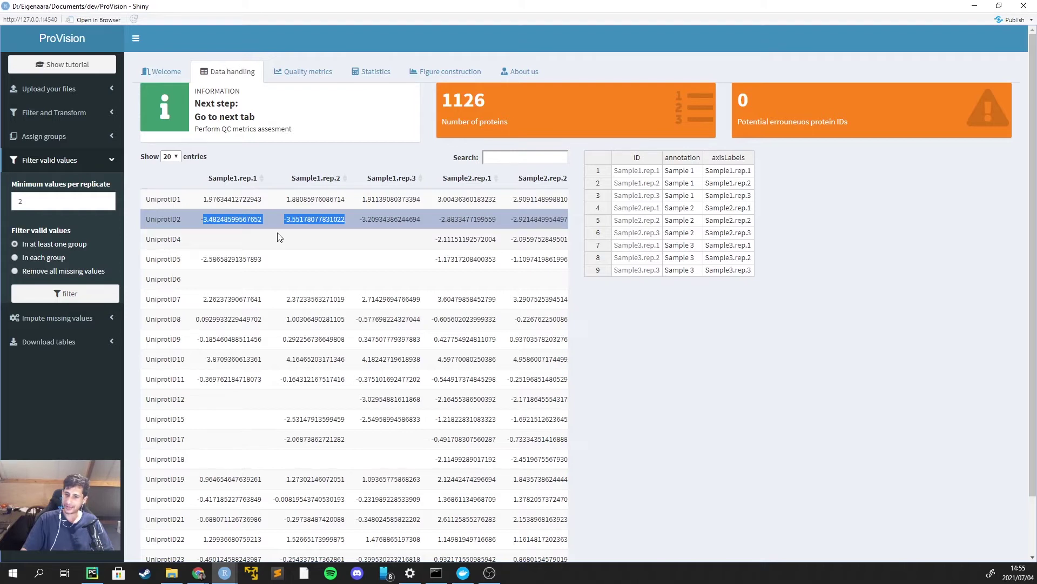
left_click(300, 225)
left_click_drag(205, 218, 259, 224)
left_click(239, 241)
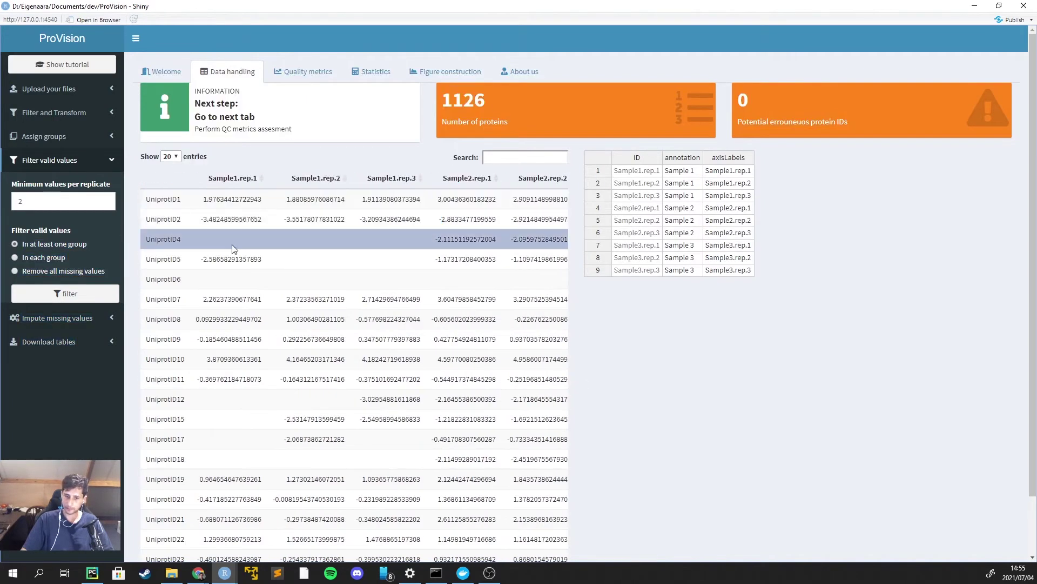
Try 3 as the minimum values per replicate and examine the three Sample1 replicate values of UniprotID2
double_click(19, 201)
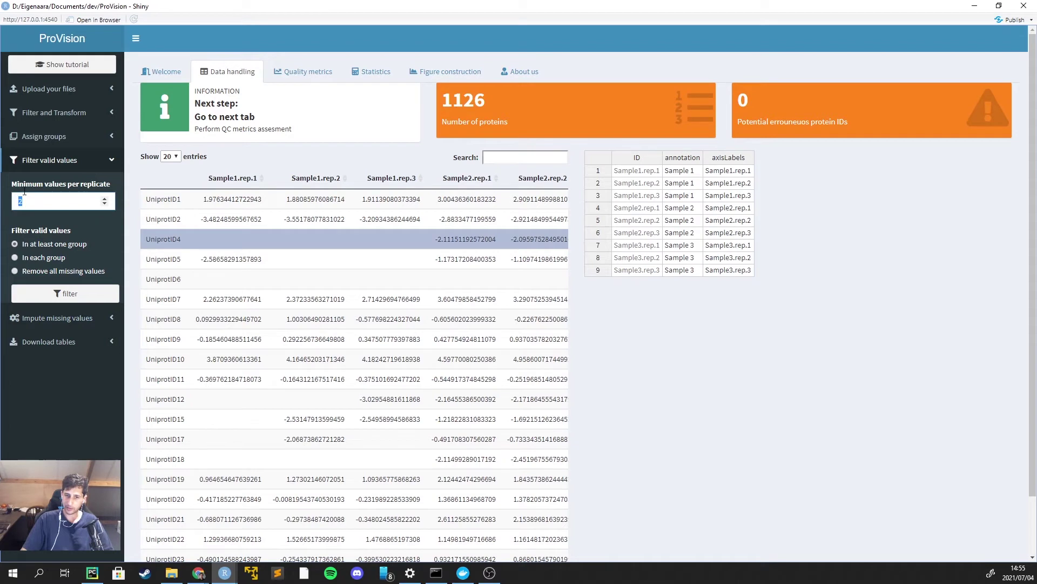
left_click(226, 218)
left_click_drag(214, 216, 430, 215)
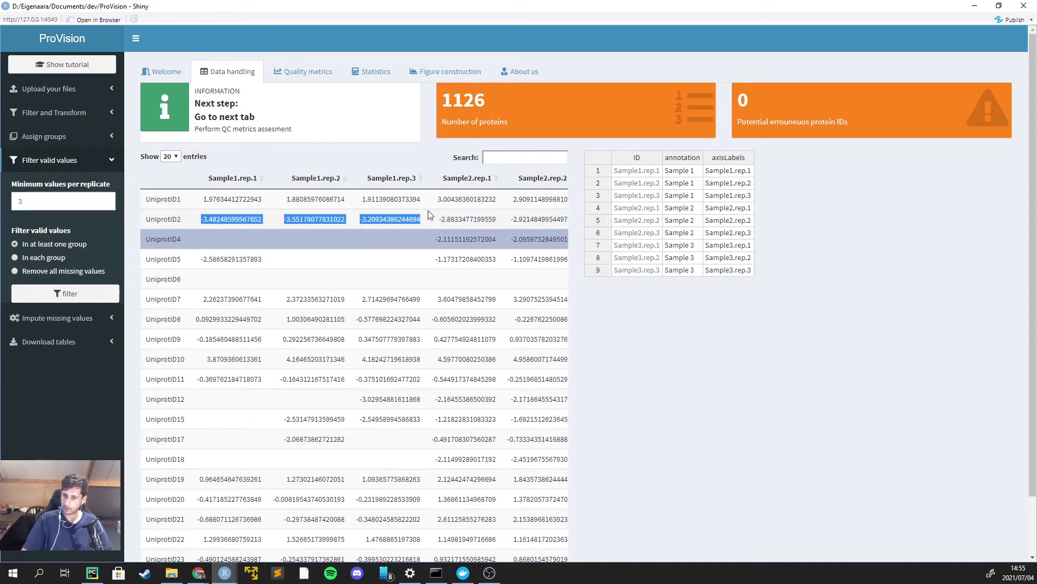
left_click(237, 219)
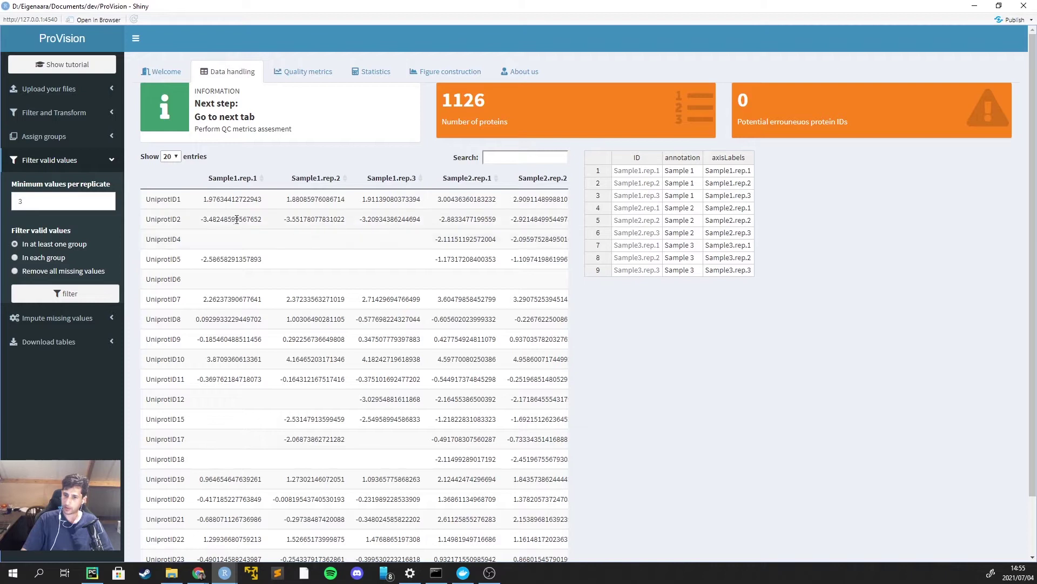
left_click_drag(201, 219, 135, 226)
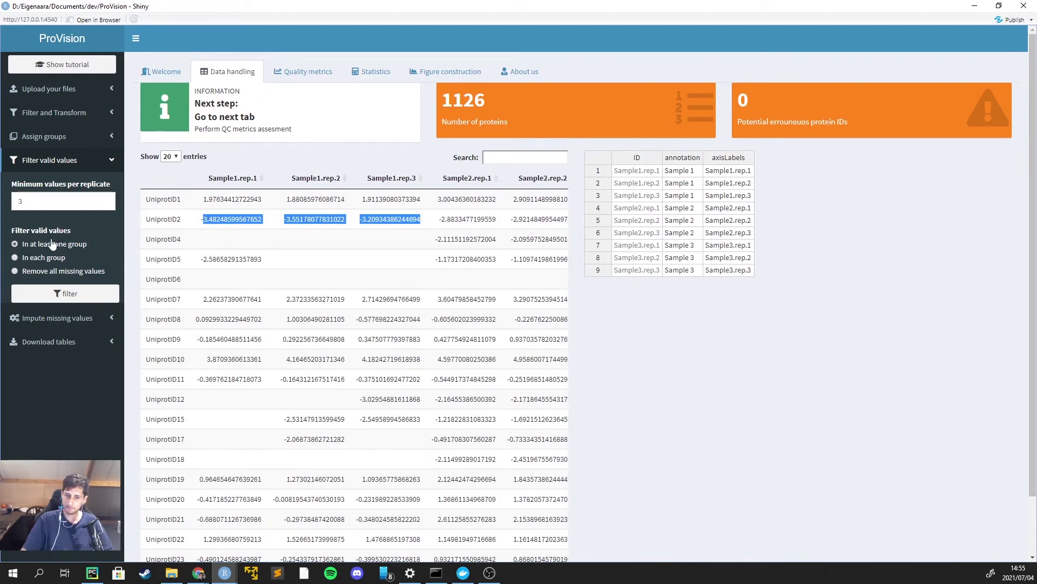
Set the minimum values per replicate to 2 and require valid values in each group
left_click(51, 201)
key("Down")
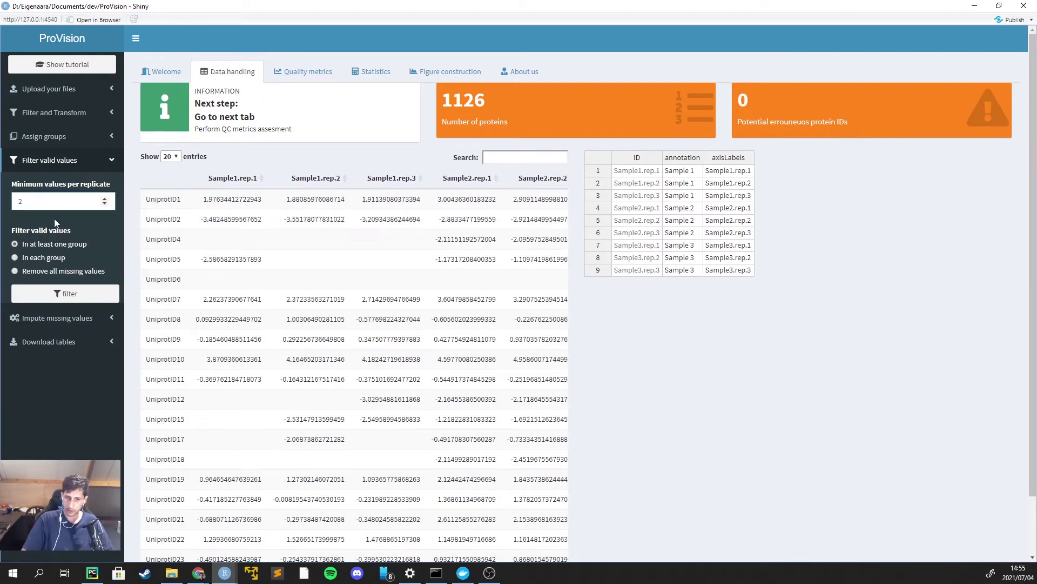
left_click(48, 258)
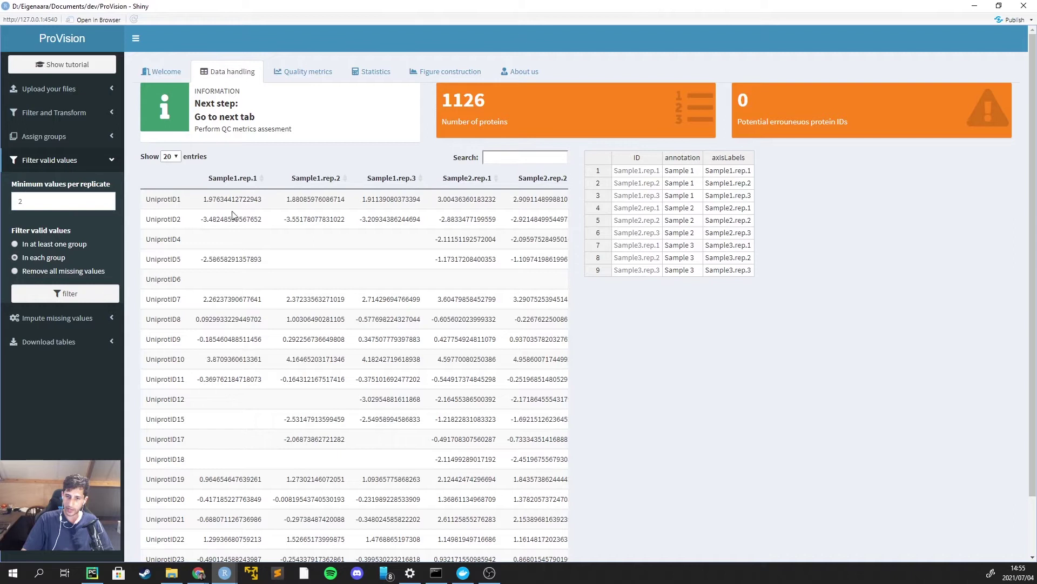
Compare the Sample1 and Sample2 replicate values of UniprotID2 against the valid value filter settings
left_click(202, 213)
left_click_drag(202, 213, 346, 218)
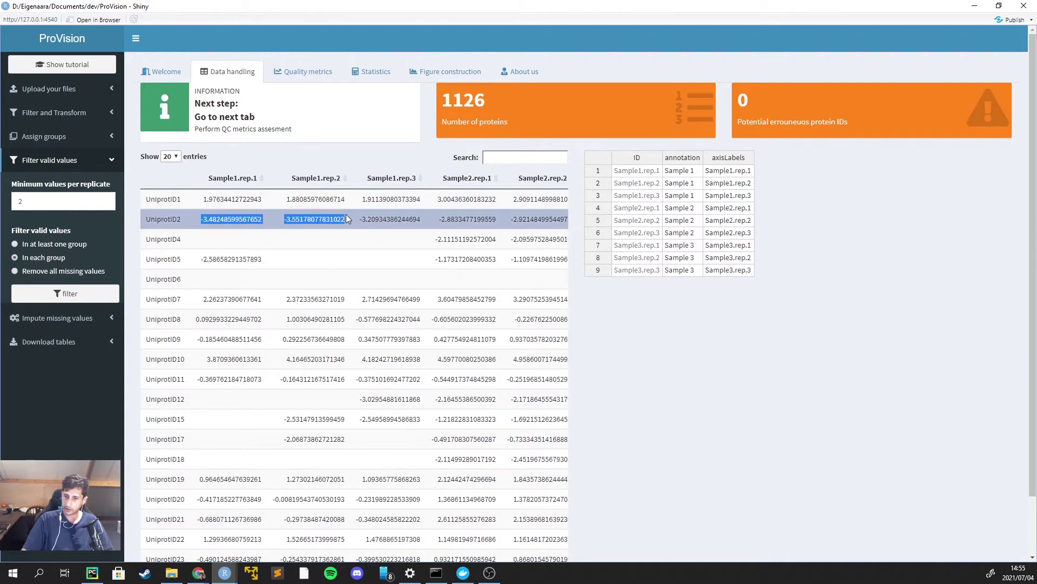
left_click(424, 222)
left_click(438, 217)
left_click(405, 226)
left_click(220, 219)
left_click_drag(220, 218, 322, 218)
left_click_drag(462, 219, 504, 221)
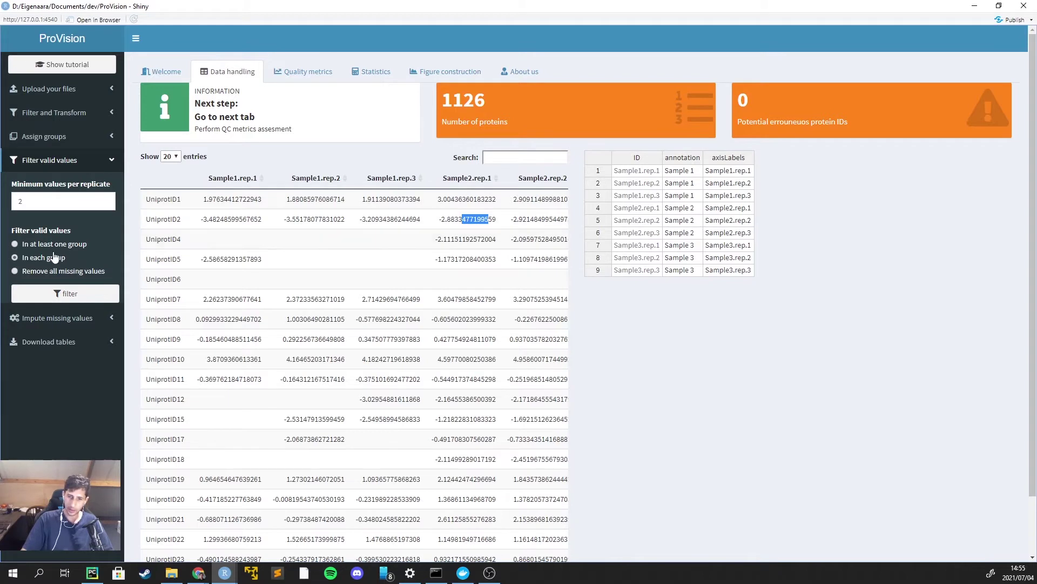
Try filtering for a minimum of 3 values per replicate in each group, and check the number of proteins
left_click(60, 201)
key("BackSpace")
type("3")
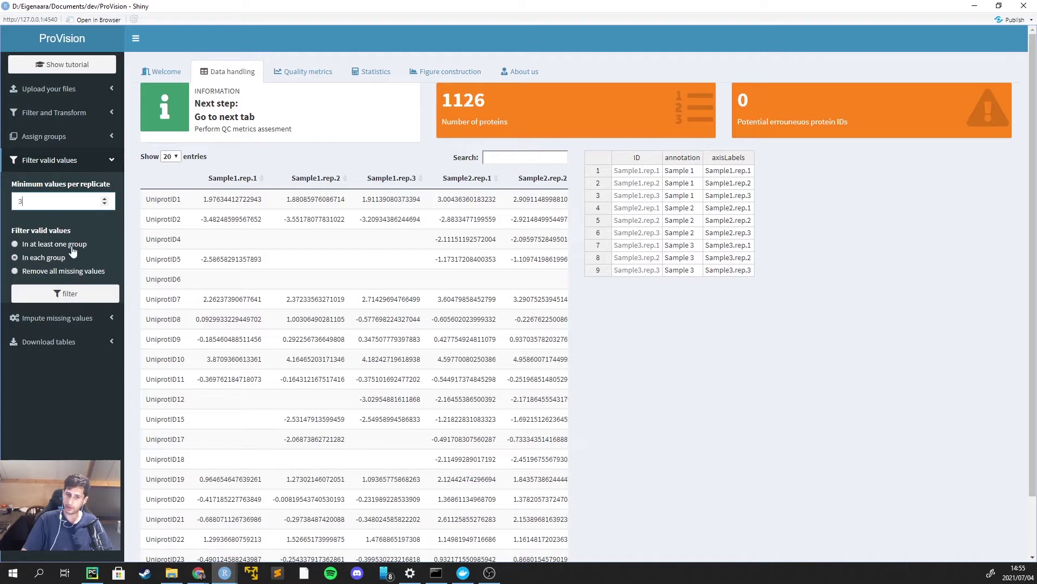
left_click(65, 294)
double_click(443, 106)
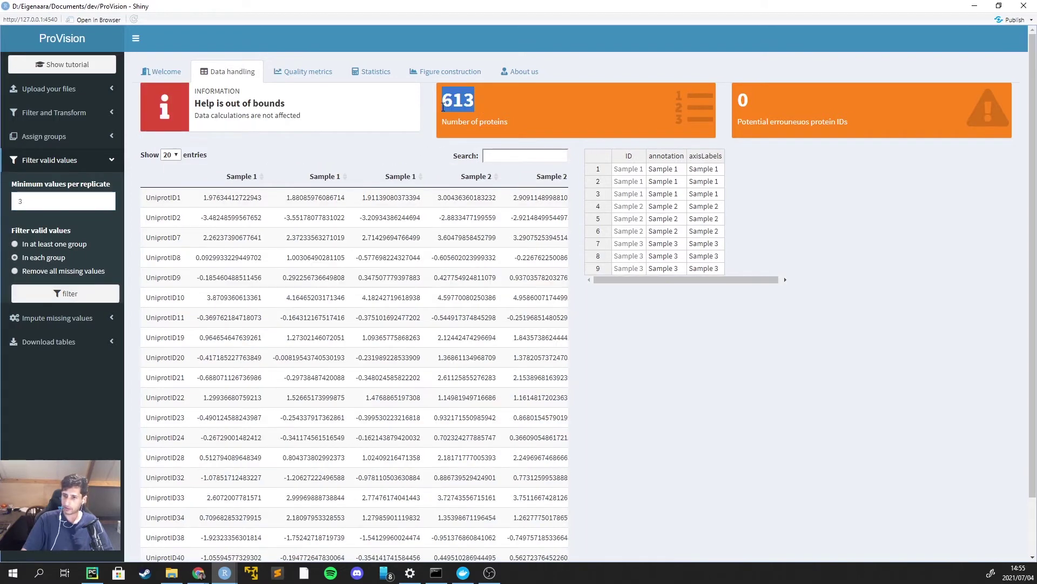
left_click_drag(288, 107, 192, 108)
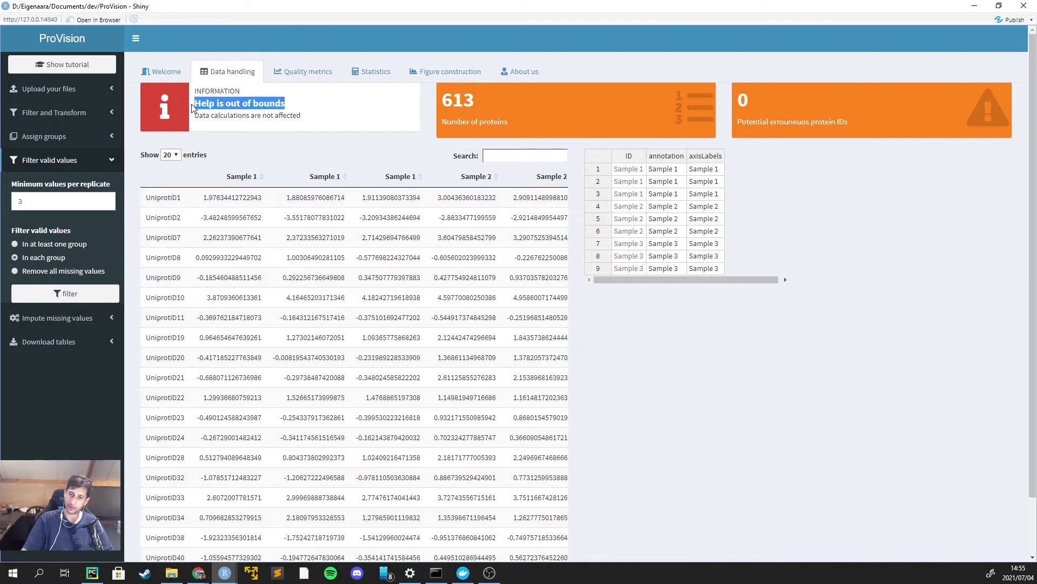
left_click(482, 103)
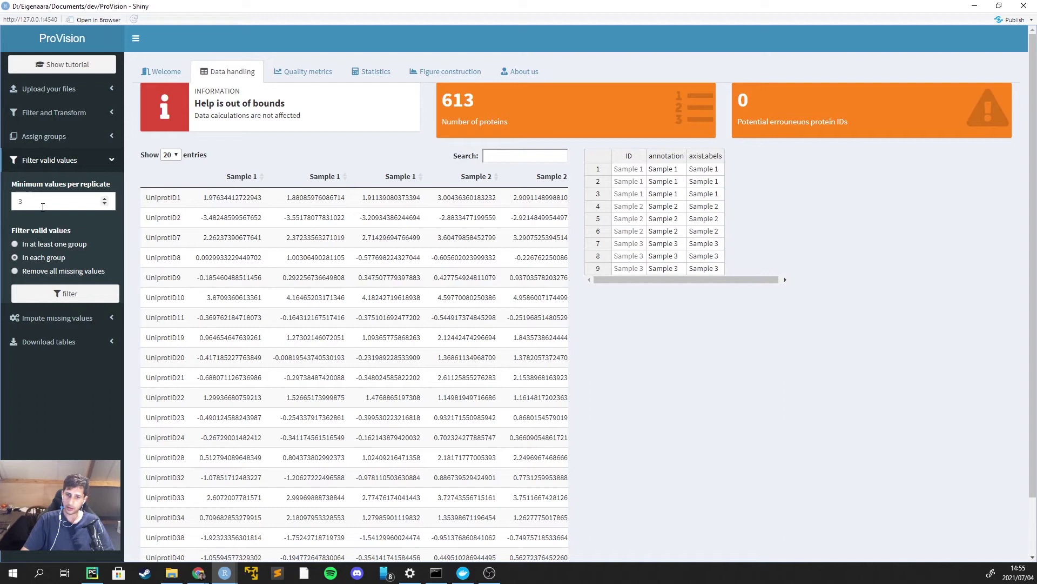
Run the filter with all missing values removed, and rerun it with valid values in at least one group
left_click(23, 198)
double_click(22, 199)
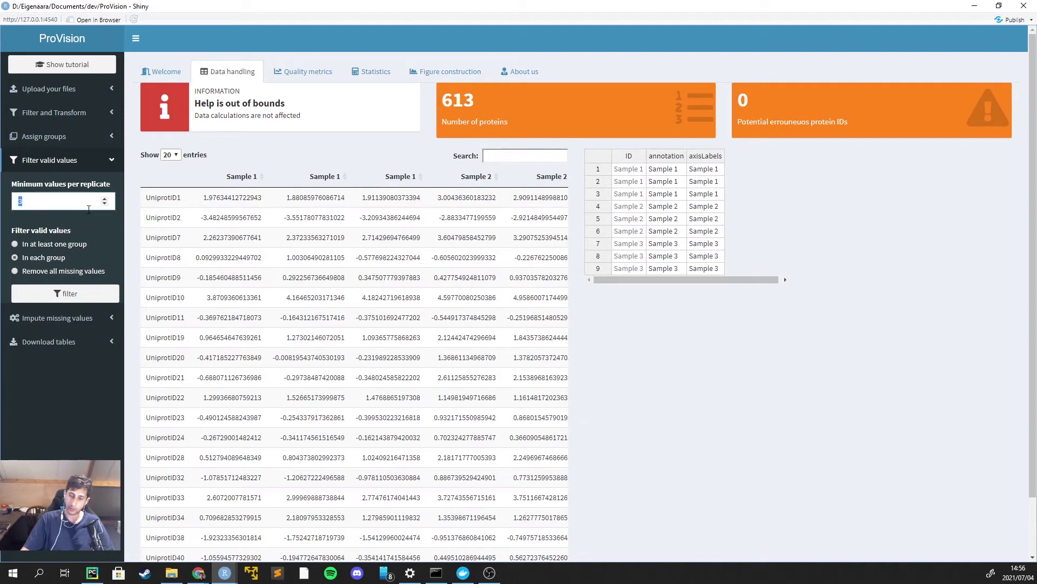
left_click(72, 272)
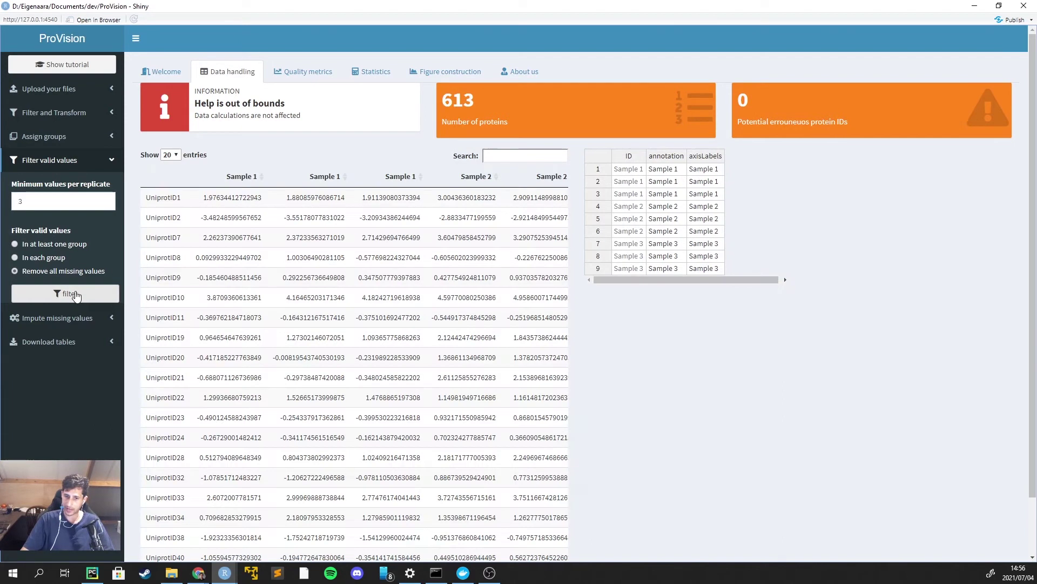
left_click(68, 297)
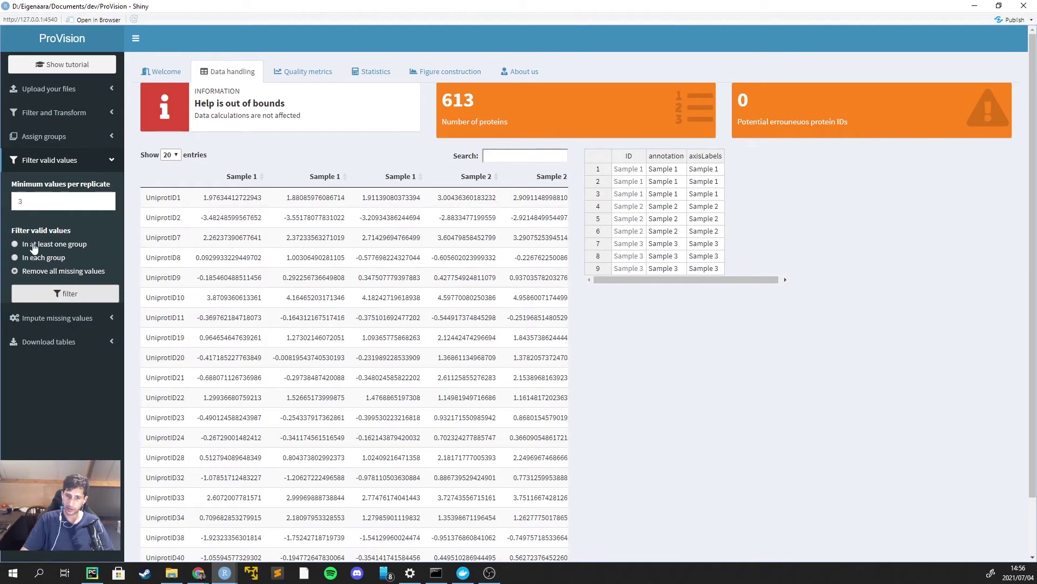
left_click(33, 244)
left_click(76, 294)
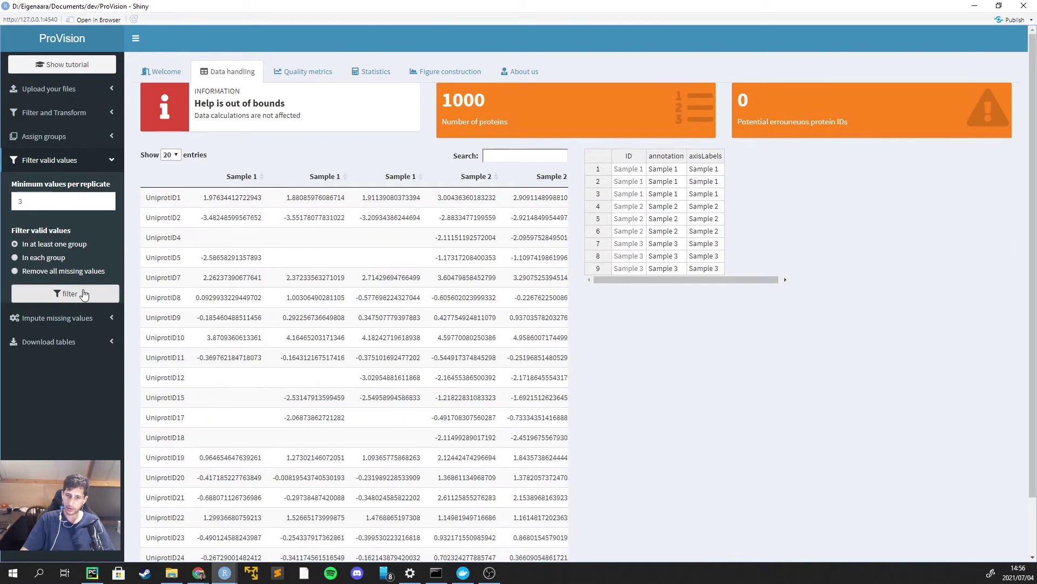
Examine which Sample 1 and Sample 2 values are present or missing for UniprotID2, UniprotID4, UniprotID5 and UniprotID7
left_click(240, 216)
left_click_drag(241, 216, 414, 218)
left_click(386, 262)
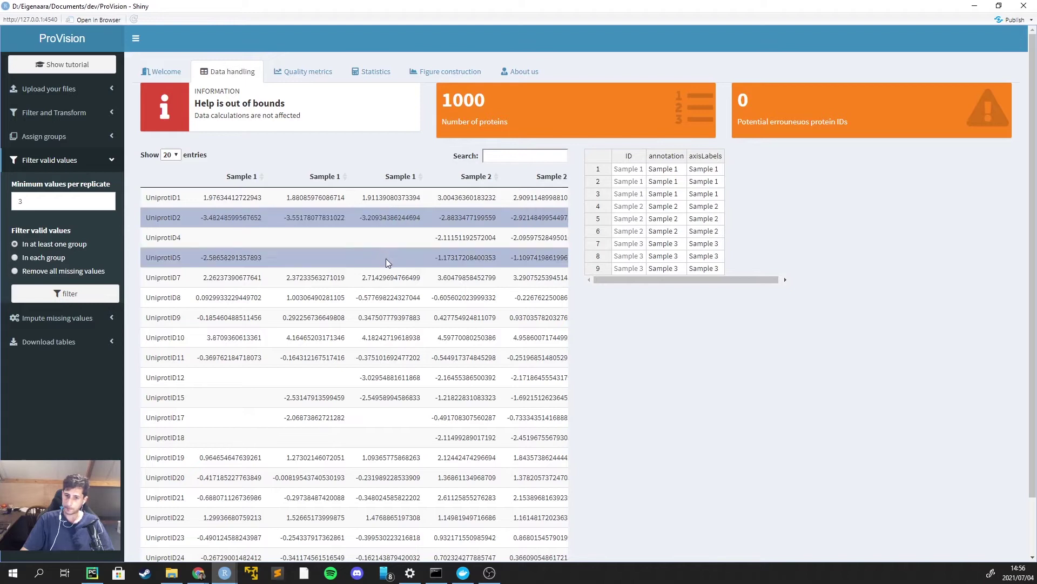
left_click(290, 284)
left_click(285, 256)
left_click(286, 255)
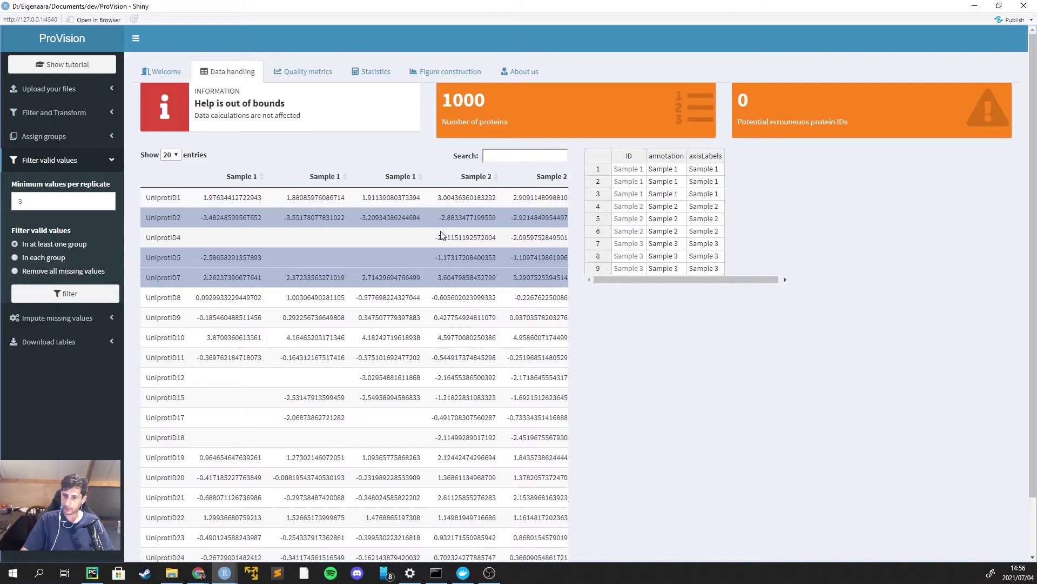
left_click(441, 235)
left_click(456, 258)
left_click(423, 232)
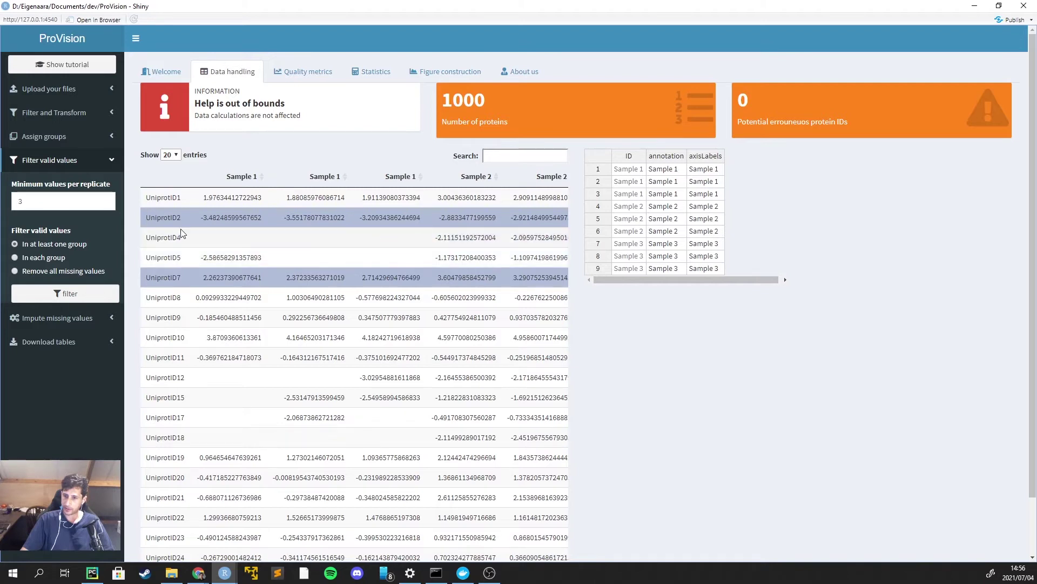
left_click_drag(352, 238, 204, 243)
left_click(205, 243)
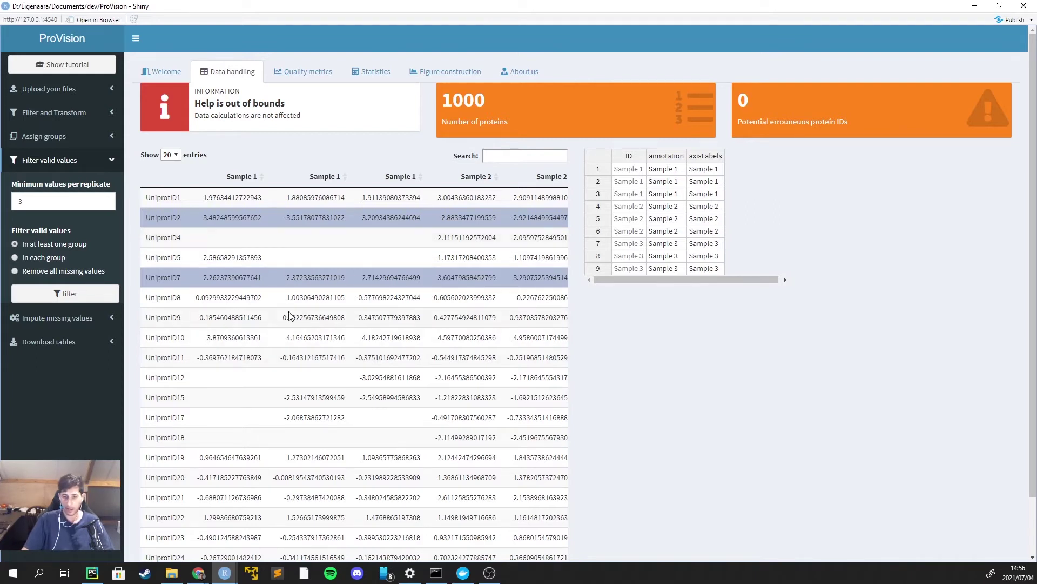
Filter for a minimum of 2 values per replicate in at least one group, and check the number of proteins
double_click(20, 200)
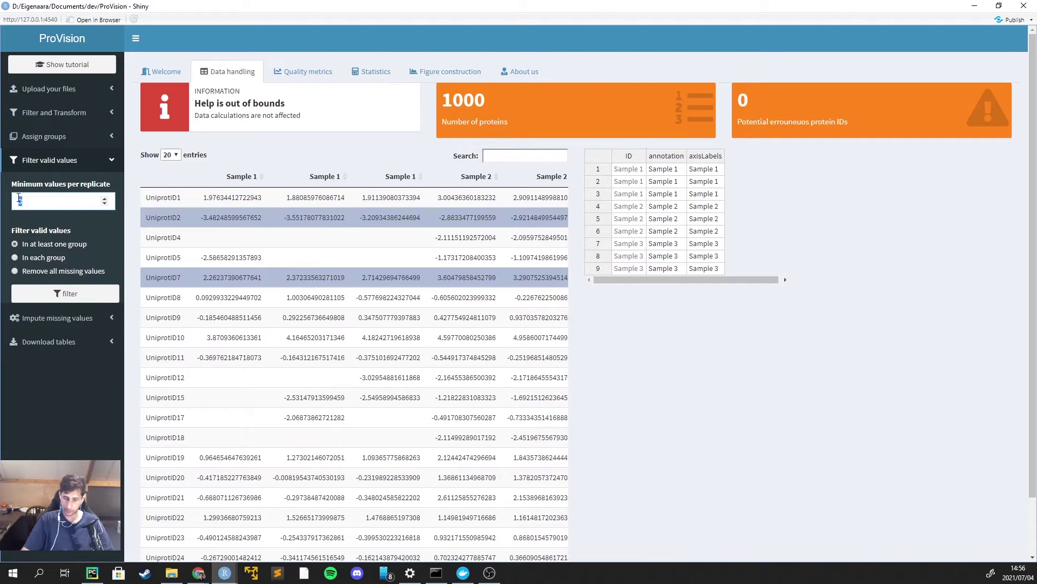
left_click(28, 200)
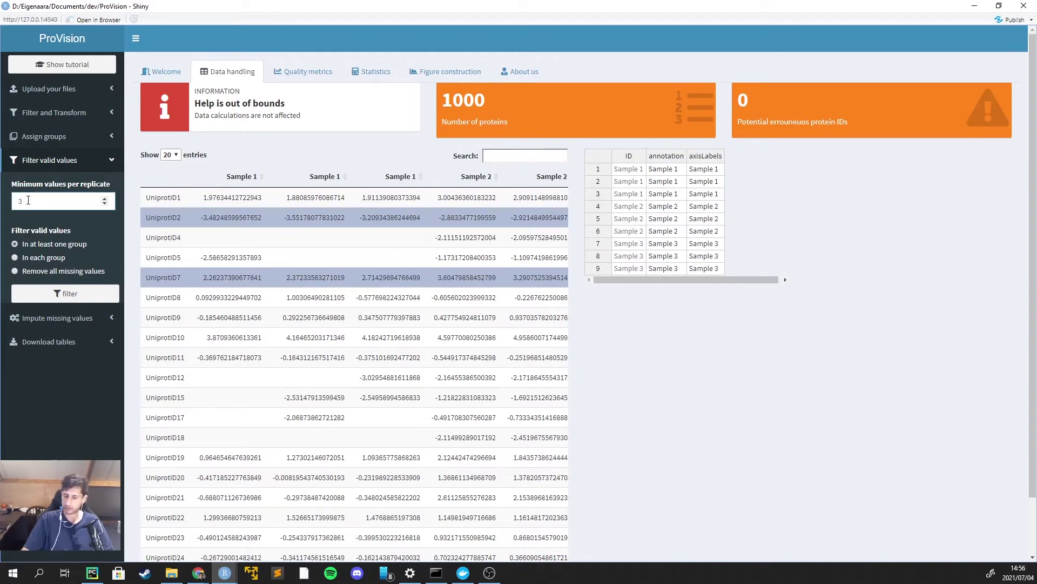
double_click(17, 199)
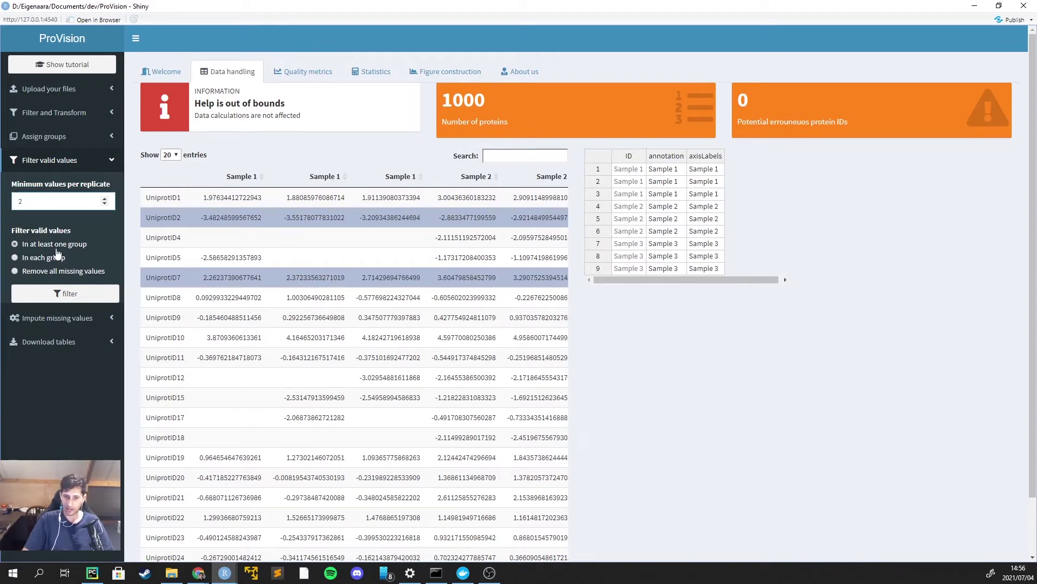
left_click(70, 293)
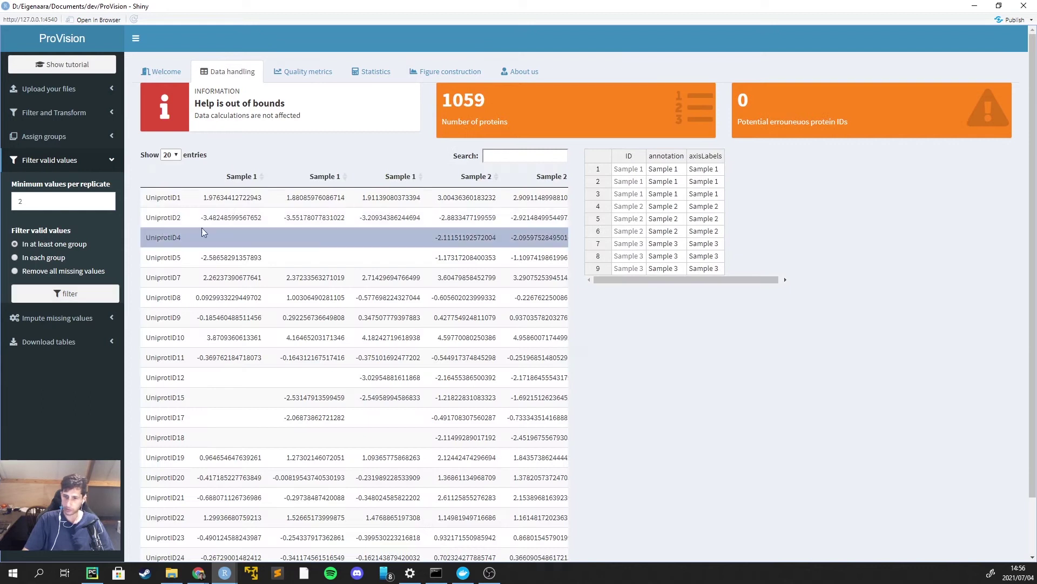
left_click(260, 244)
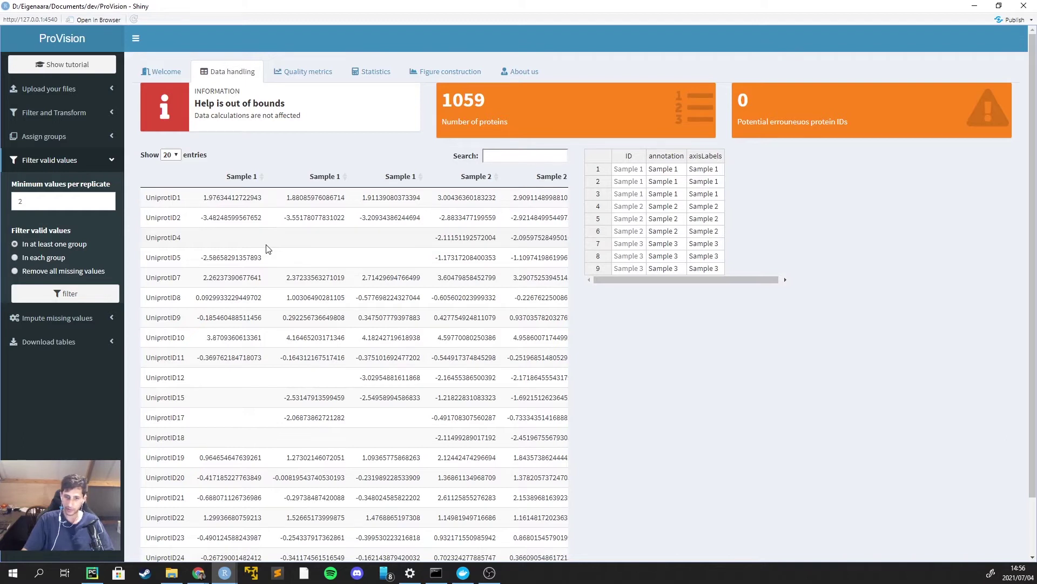
left_click_drag(486, 99, 440, 97)
left_click(376, 214)
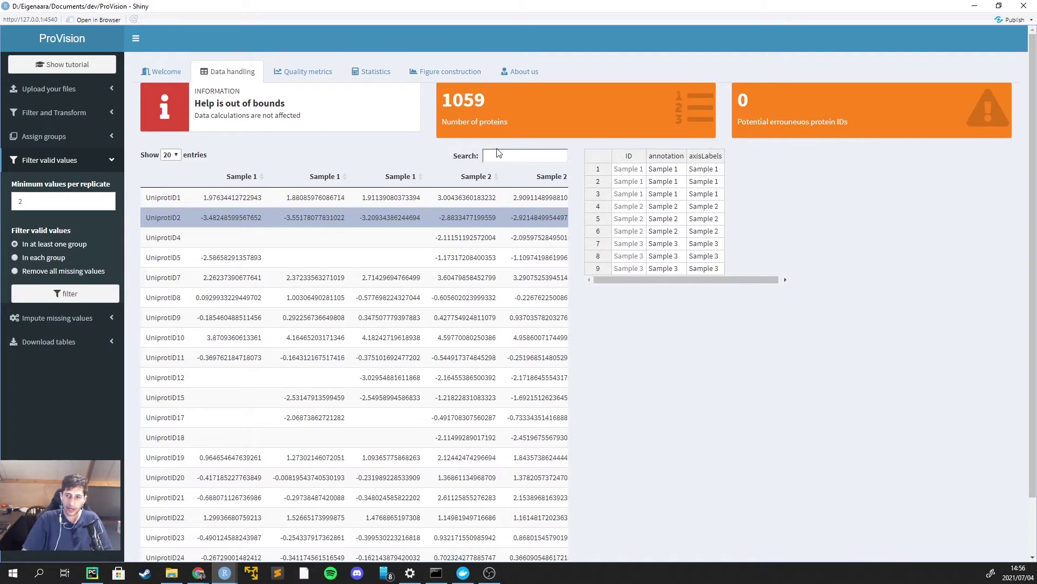
left_click(67, 293)
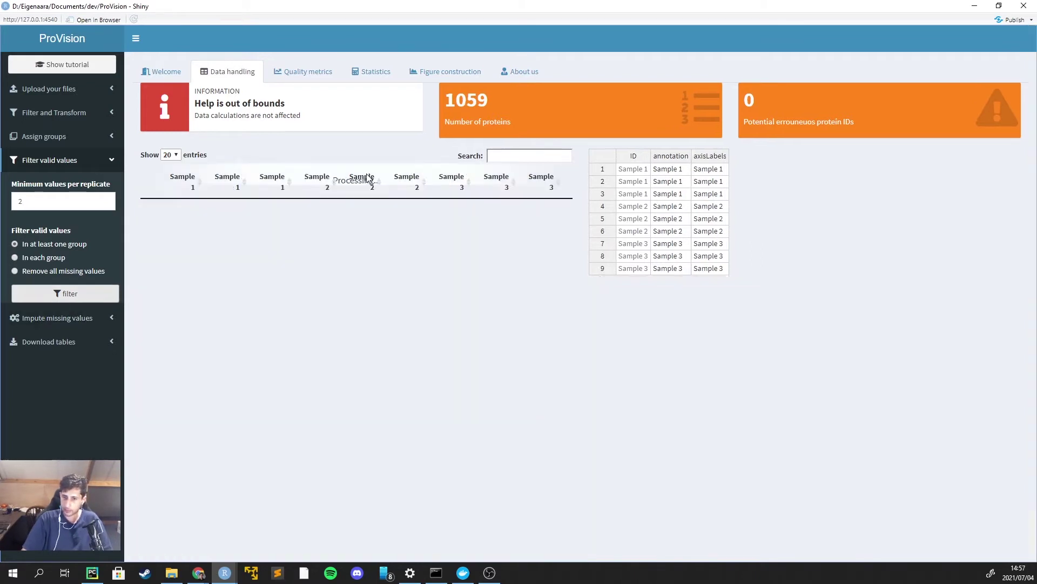
left_click_drag(500, 101, 435, 102)
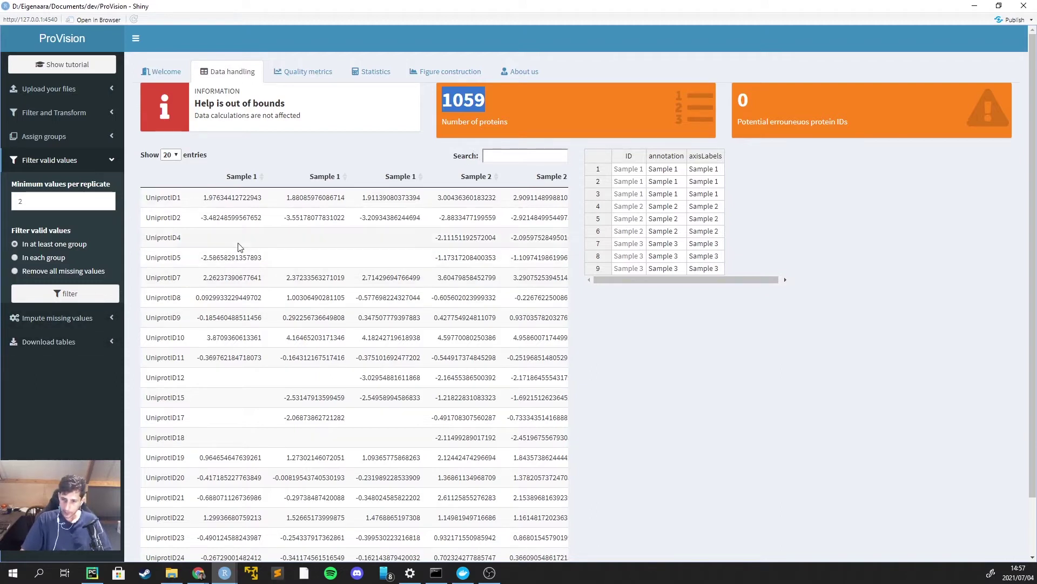
Compare the missing Sample 1 values of UniprotID4 and UniprotID5 with their Sample 2 values
left_click(325, 245)
left_click(388, 222)
left_click(352, 242)
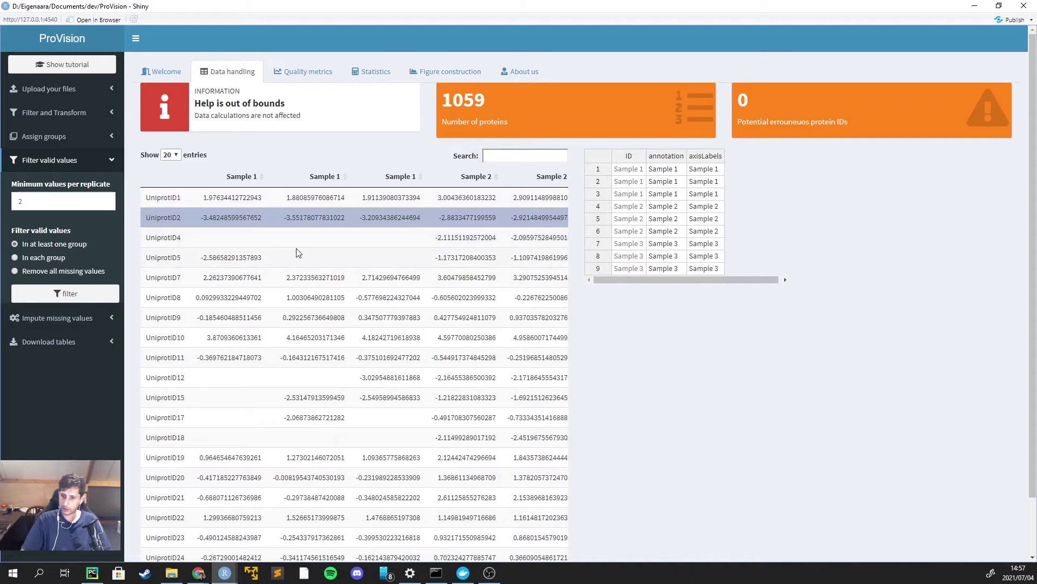
left_click(465, 238)
left_click(405, 241)
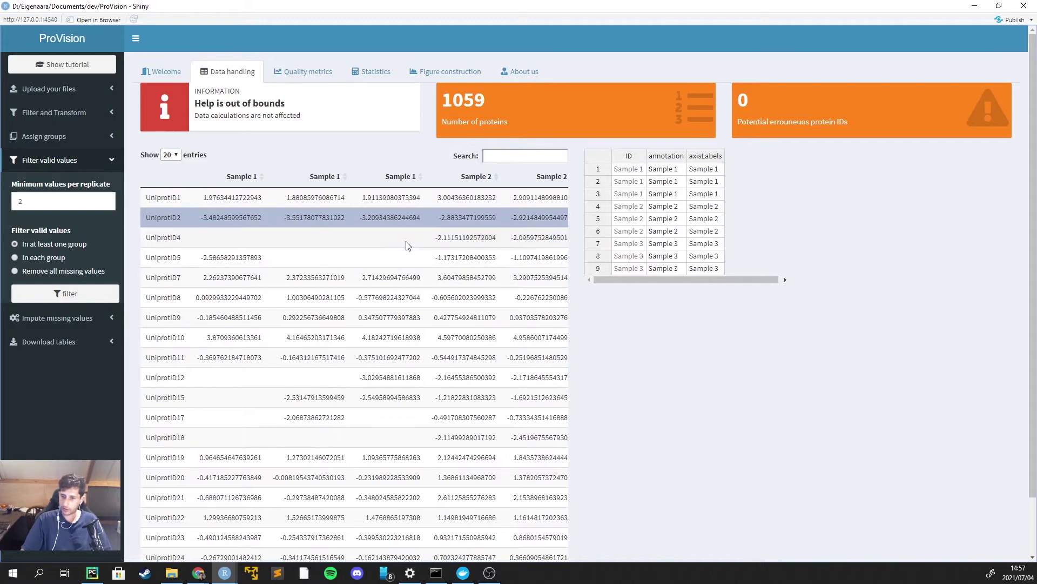
left_click(280, 245)
left_click(411, 259)
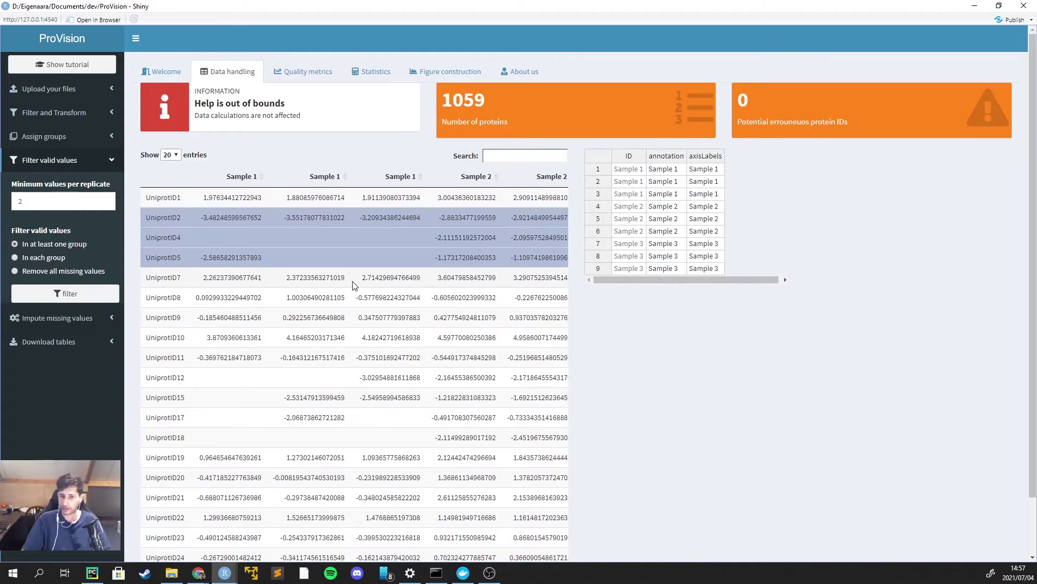
Open the missing value imputation settings and inspect the empty Sample 1 values of UniprotID4 and UniprotID5
left_click(103, 319)
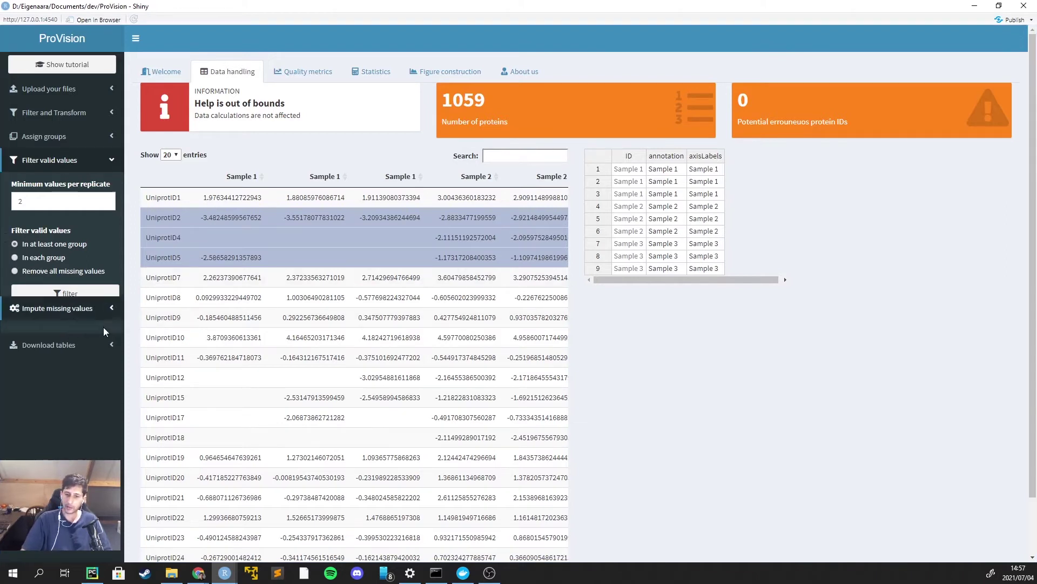
left_click(301, 265)
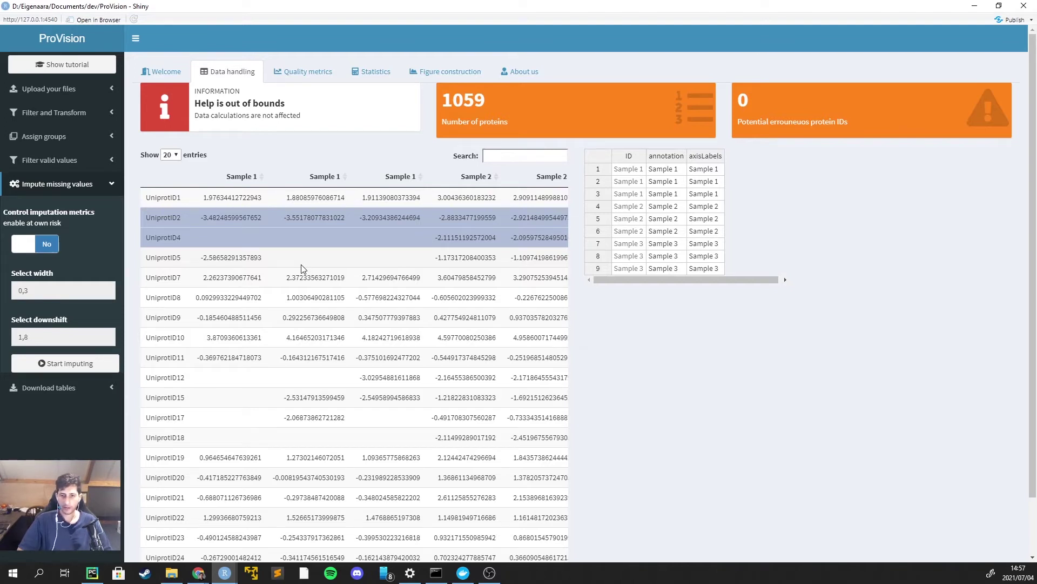
left_click(306, 258)
left_click(271, 237)
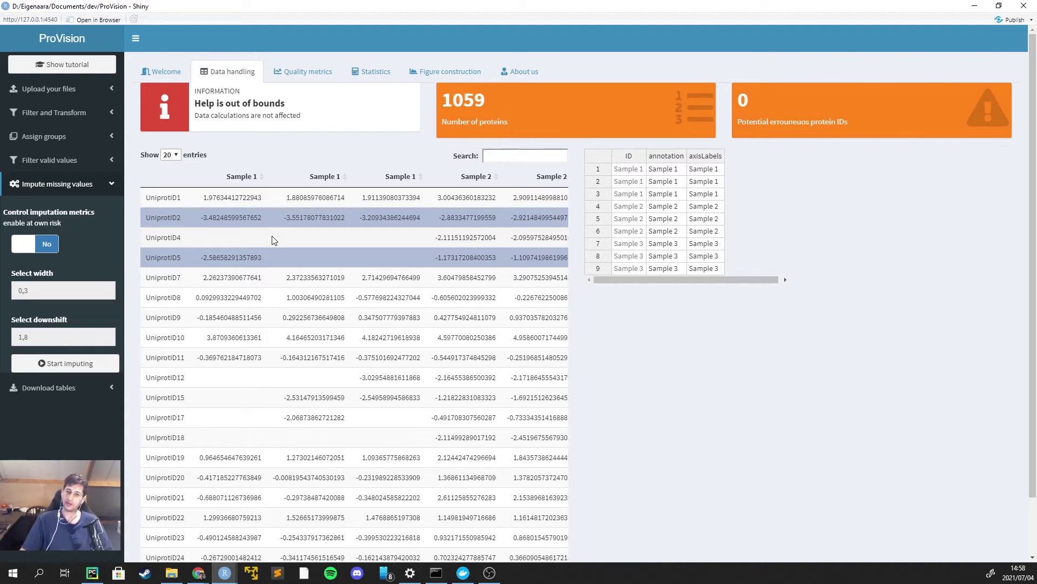
Review the log2 transform and median subtraction options, and return to the missing value imputation settings
left_click(37, 111)
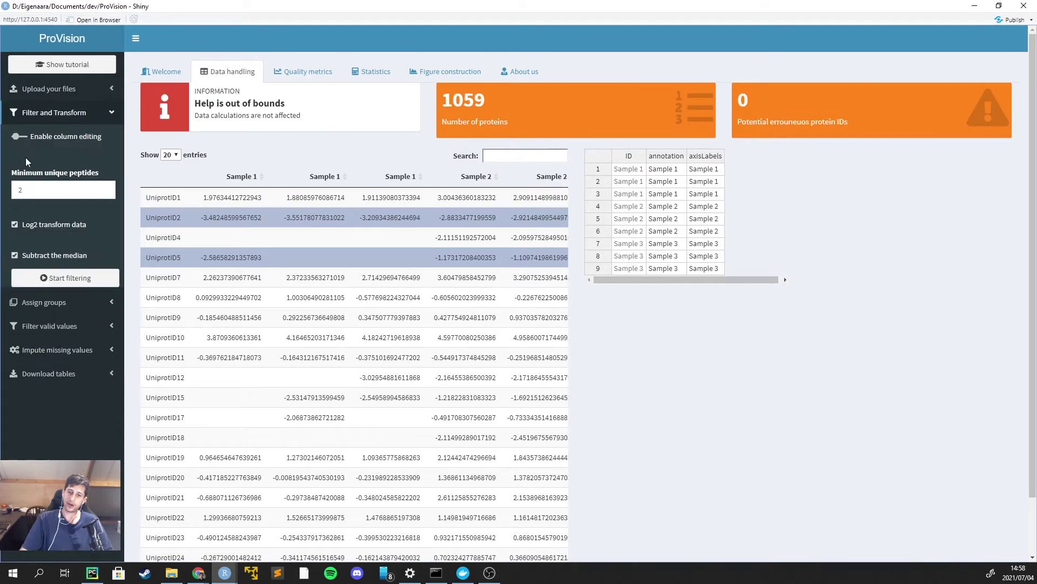
left_click(48, 121)
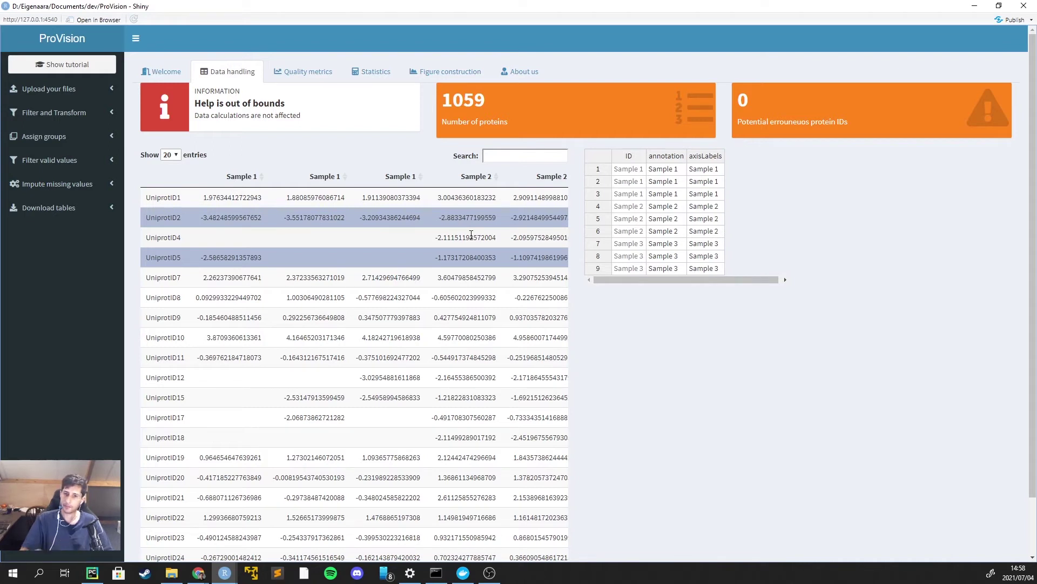
left_click(100, 185)
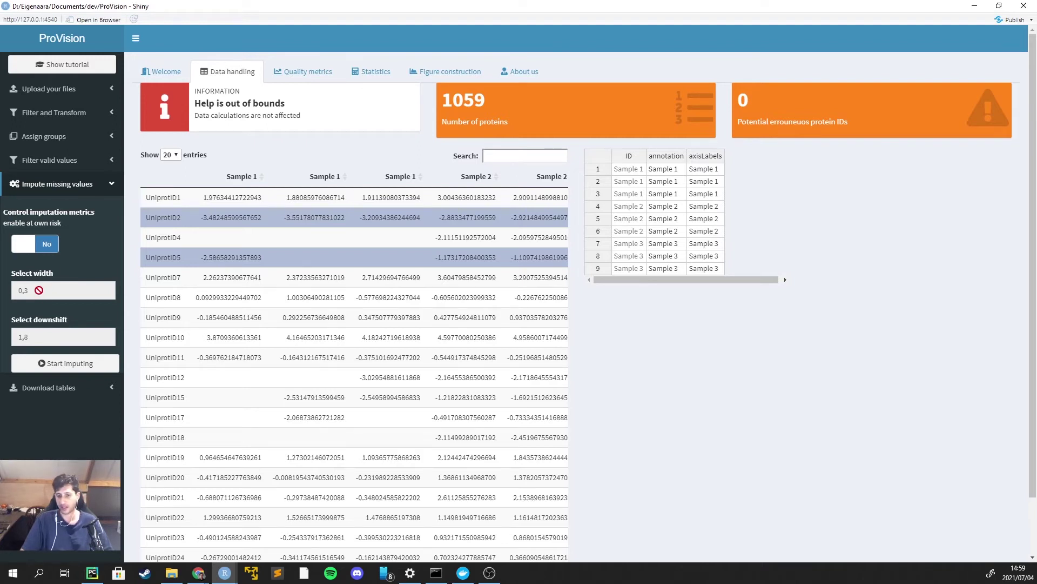
Try enabling manual control of the imputation metrics, and set it back to No
left_click(43, 247)
left_click(48, 252)
left_click(48, 248)
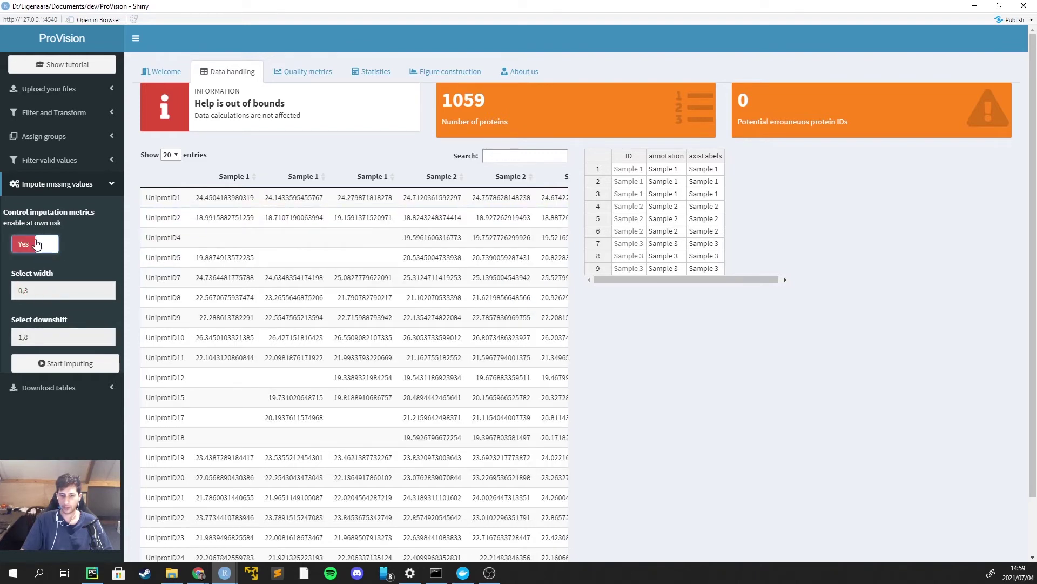
left_click(38, 246)
left_click(38, 246)
left_click(48, 244)
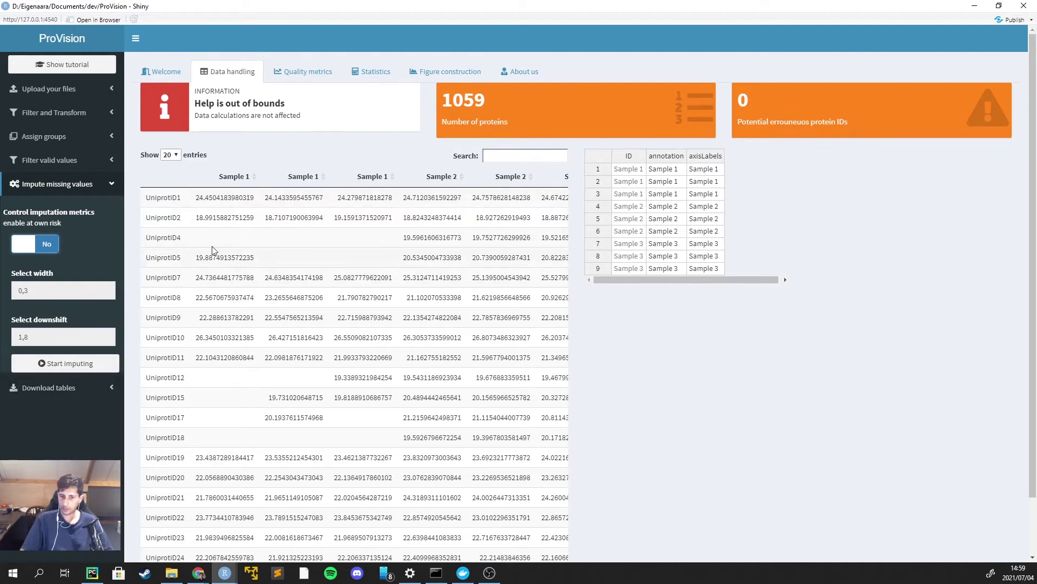
Impute the missing values with width 0,3 and downshift 1,8, and look through the imputed table
left_click(77, 363)
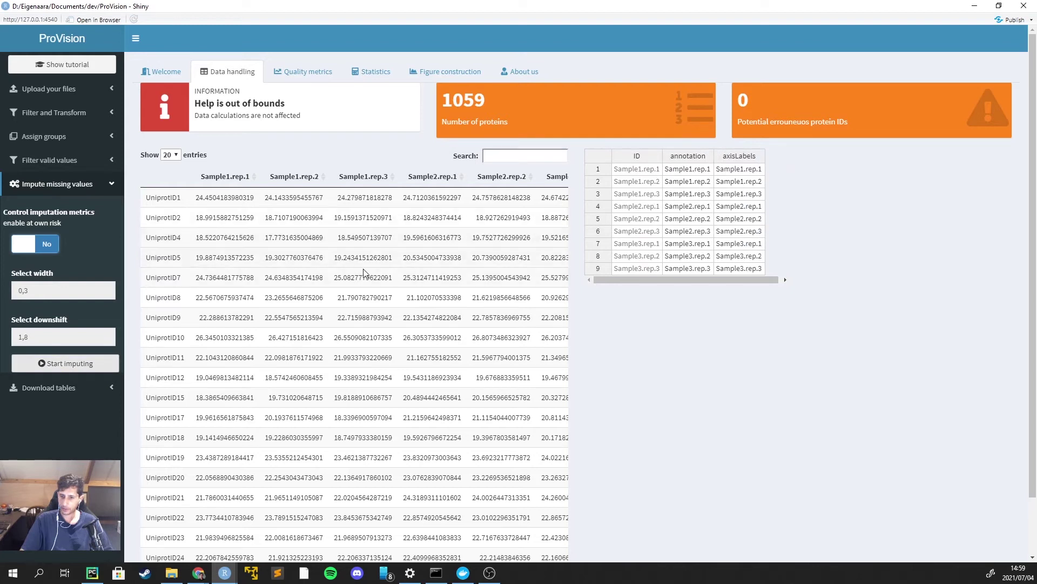
scroll(342, 238, "down", 2)
left_click_drag(292, 528, 254, 527)
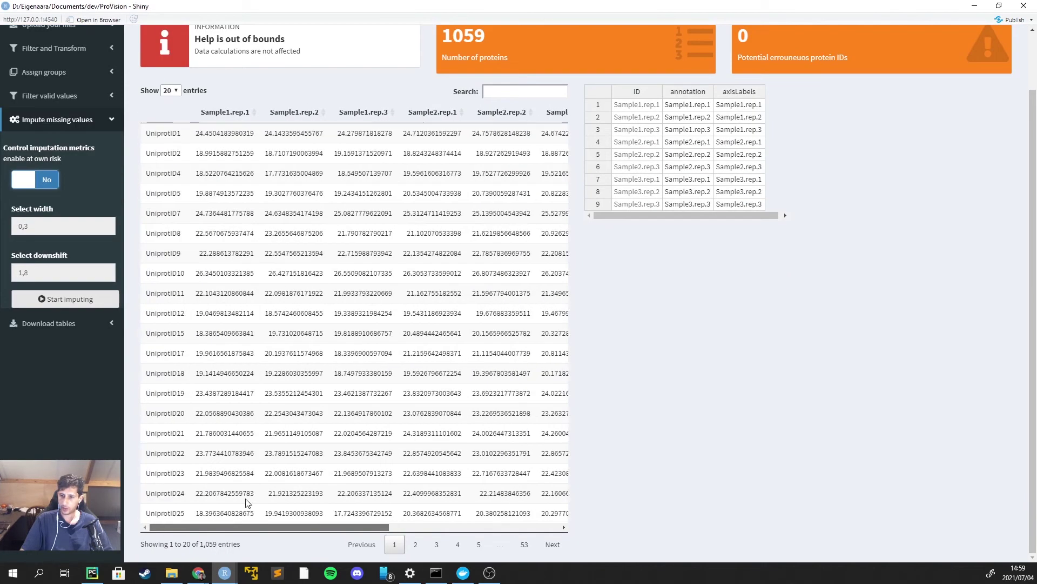
Go to the quality metrics and render the Q-Q normality plot for the imputed data
scroll(347, 300, "up", 2)
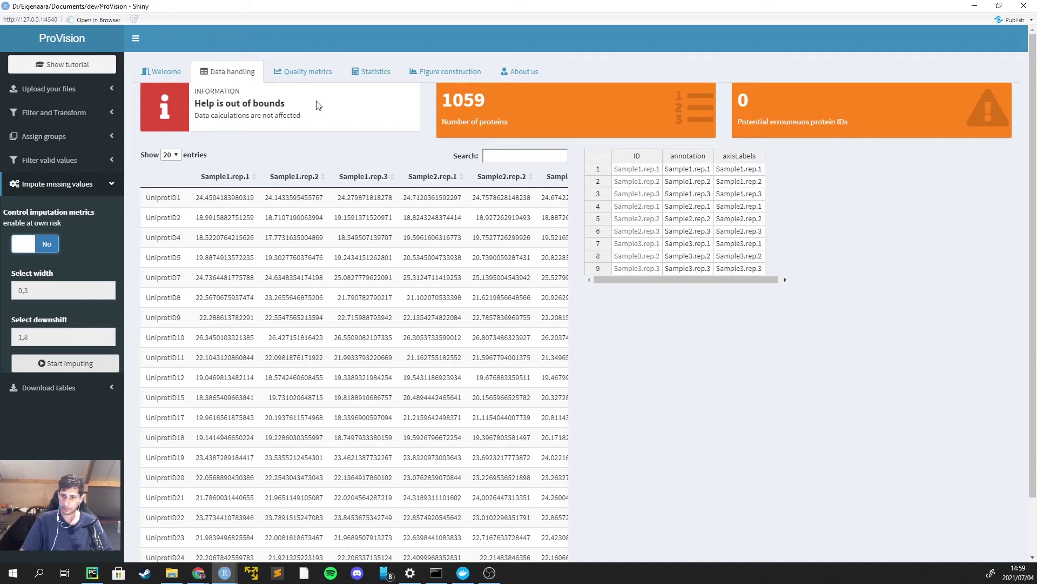
left_click(299, 76)
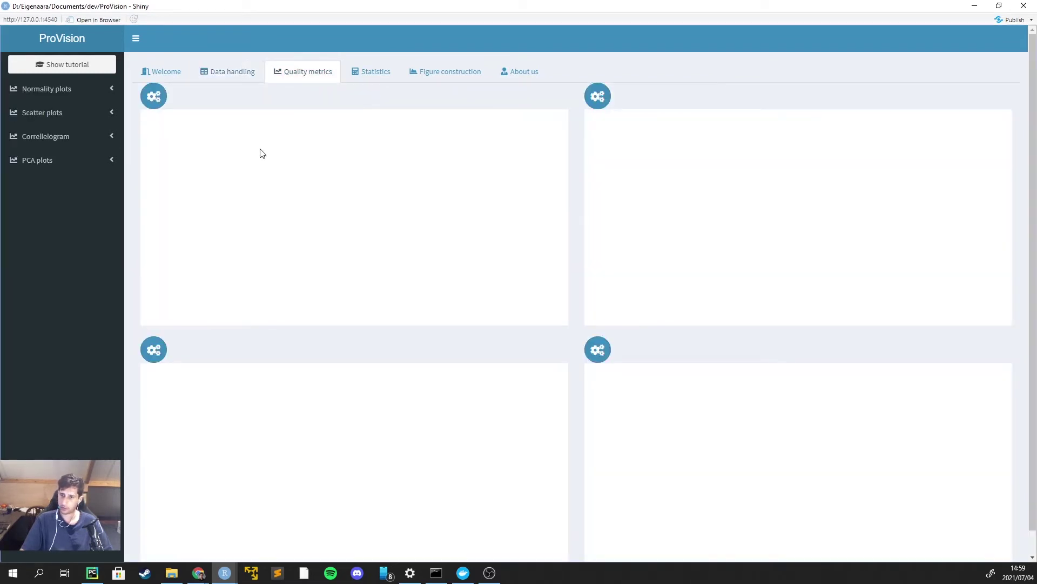
left_click(373, 71)
left_click(292, 72)
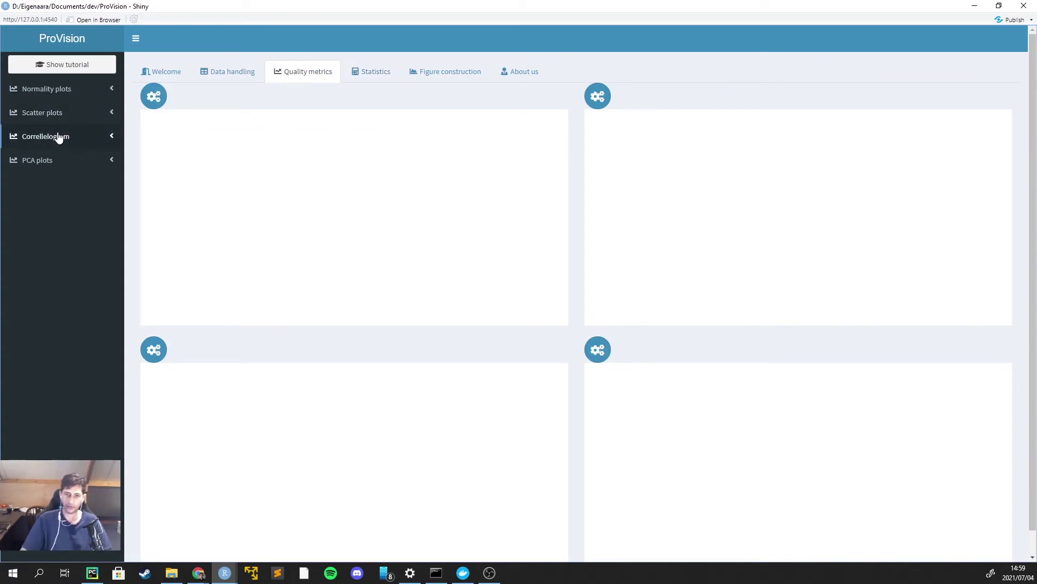
left_click(61, 89)
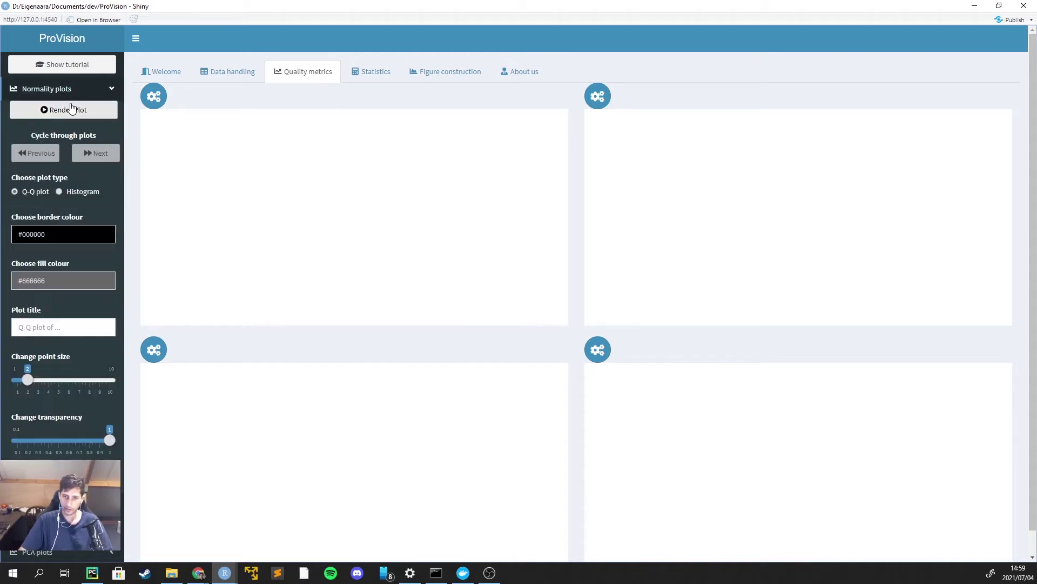
left_click(72, 108)
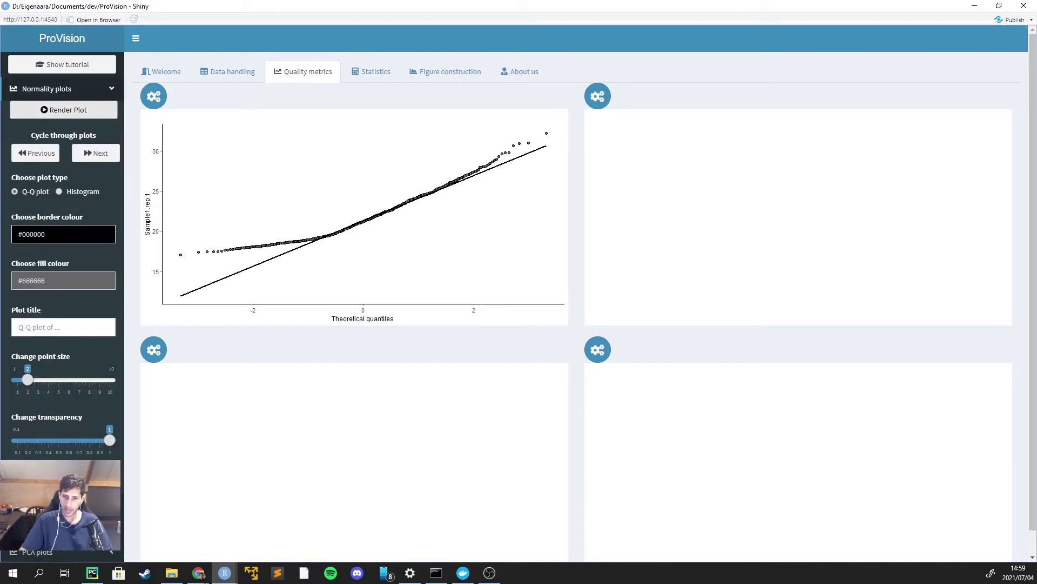
Format the Q-Q plot with fill colour #008B00, point size 4 and transparency 0.7, and advance it to Sample2.rep.1
left_click(81, 281)
left_click(56, 322)
left_click(62, 364)
left_click_drag(34, 375, 54, 378)
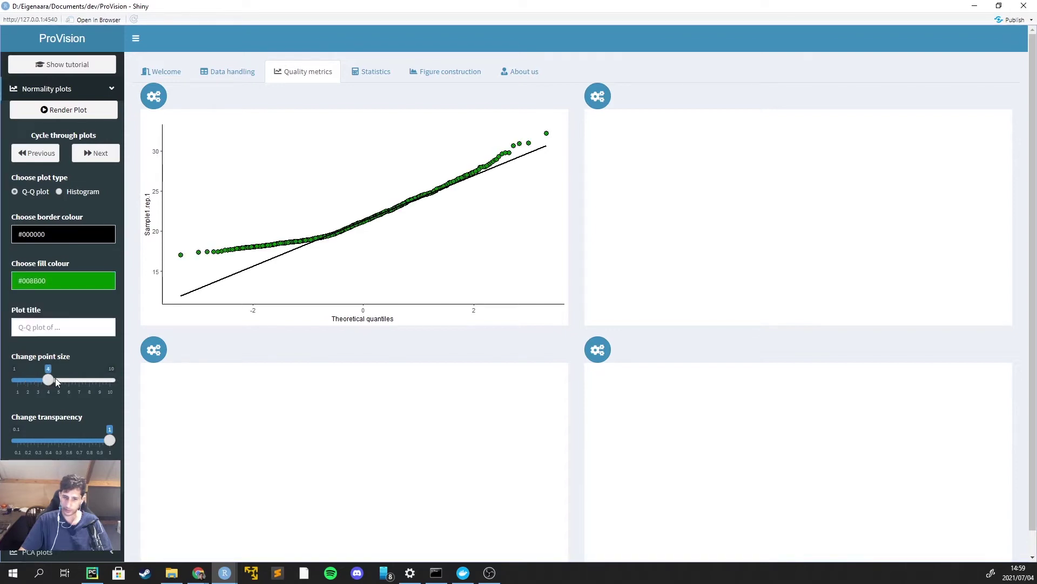
left_click_drag(109, 440, 88, 441)
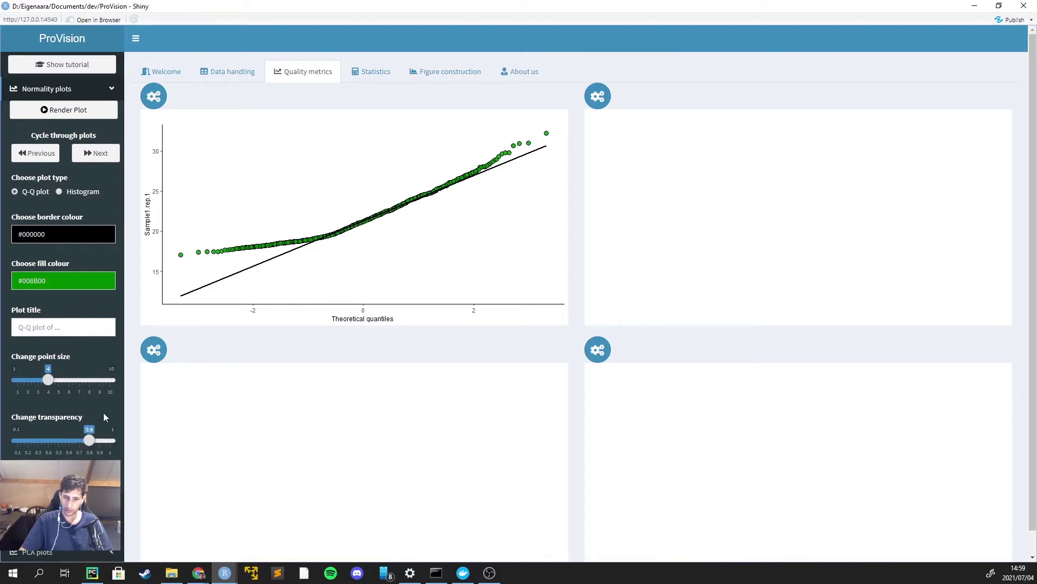
left_click_drag(85, 441, 80, 441)
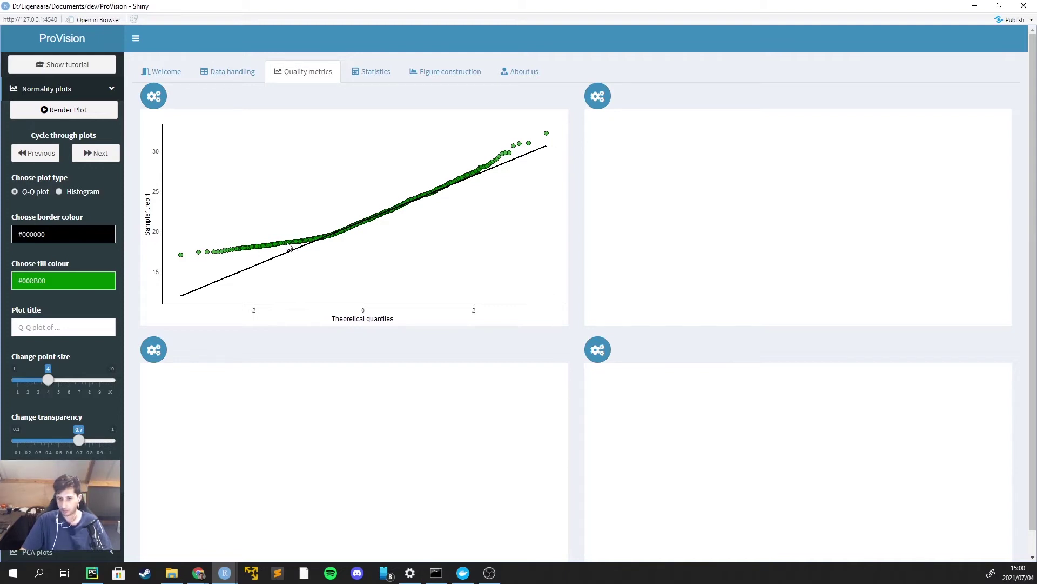
left_click(113, 156)
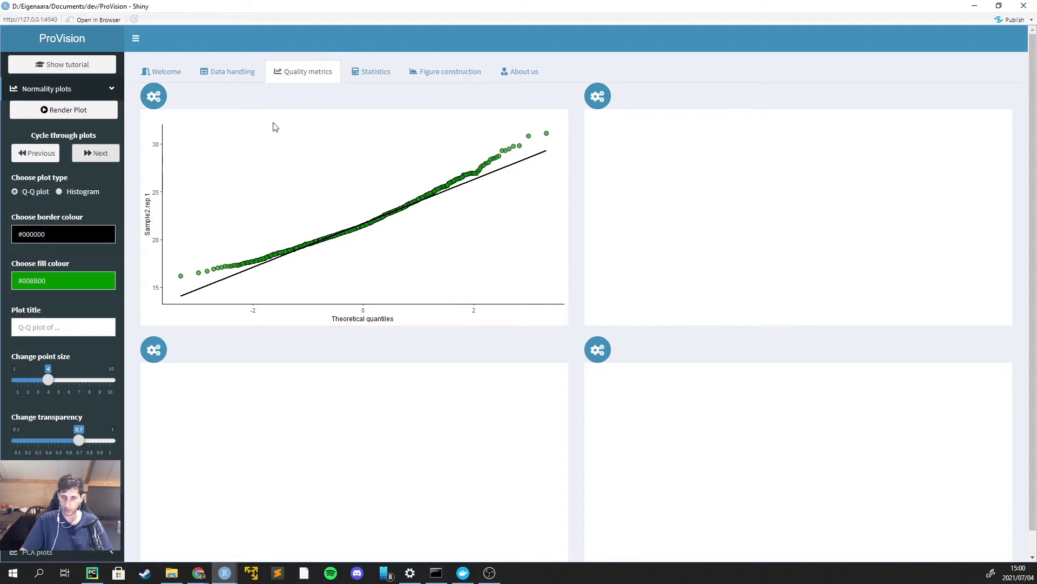
Refilter the data with the log2 transform turned off and check its effect on the Sample2.rep.1 Q-Q plot
left_click(239, 73)
left_click(320, 72)
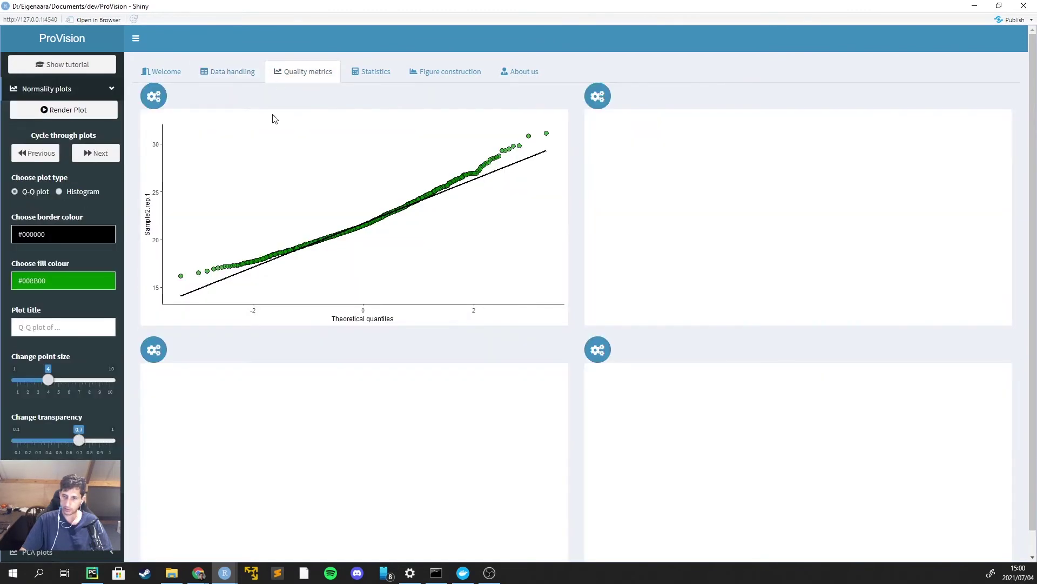
left_click(217, 74)
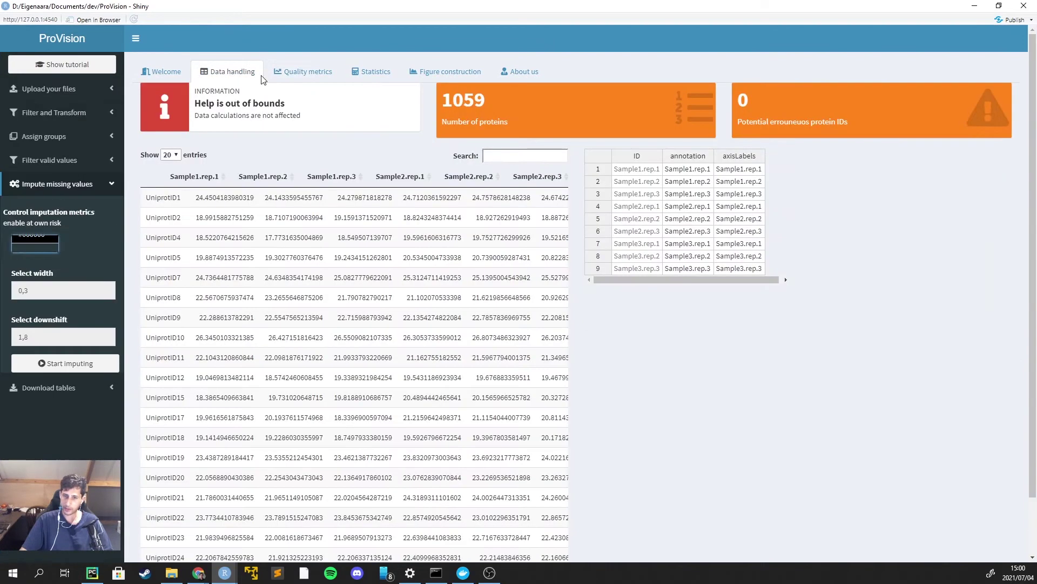
left_click(70, 122)
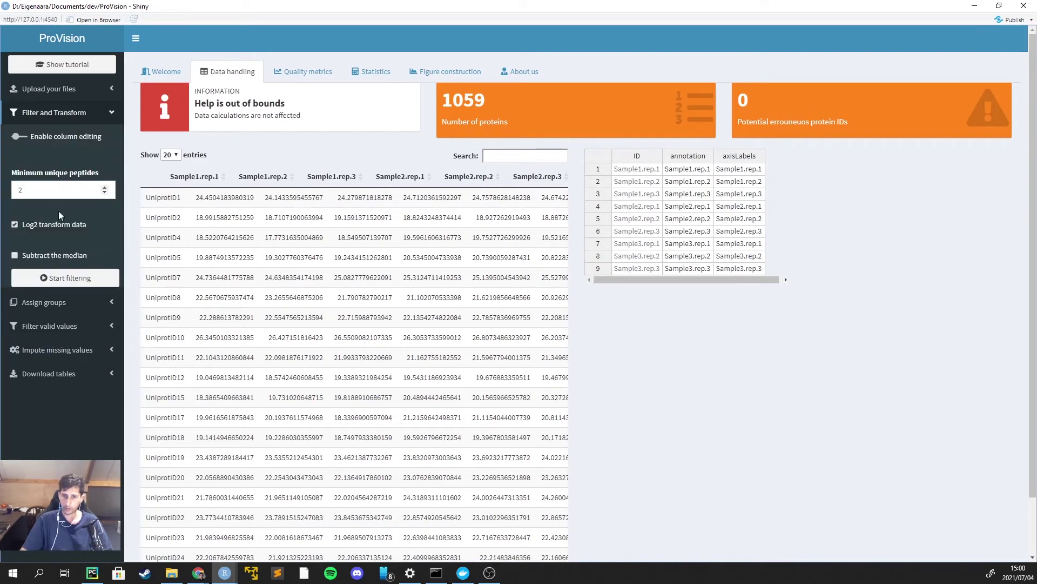
left_click(54, 279)
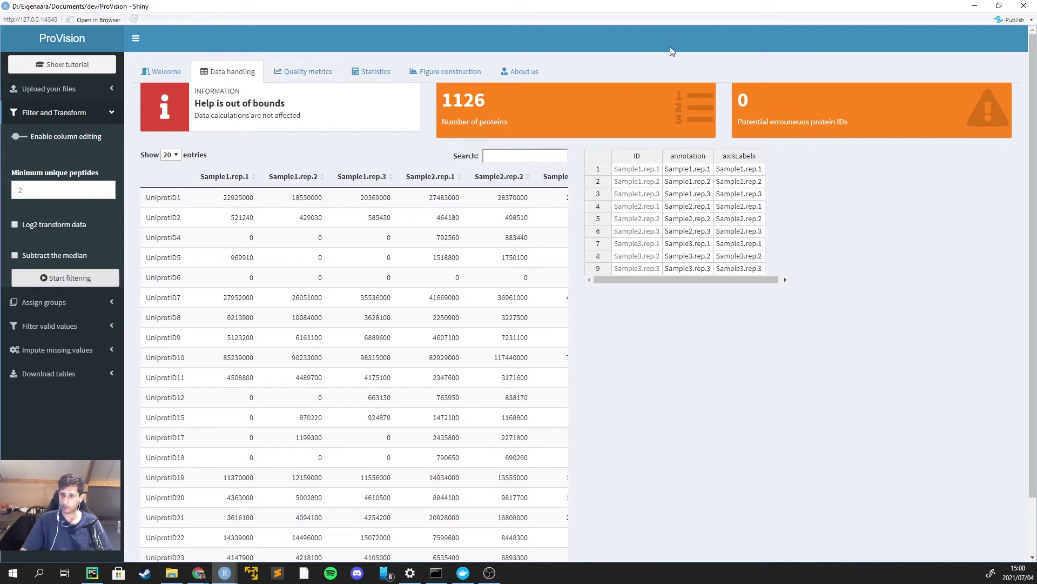
left_click(290, 73)
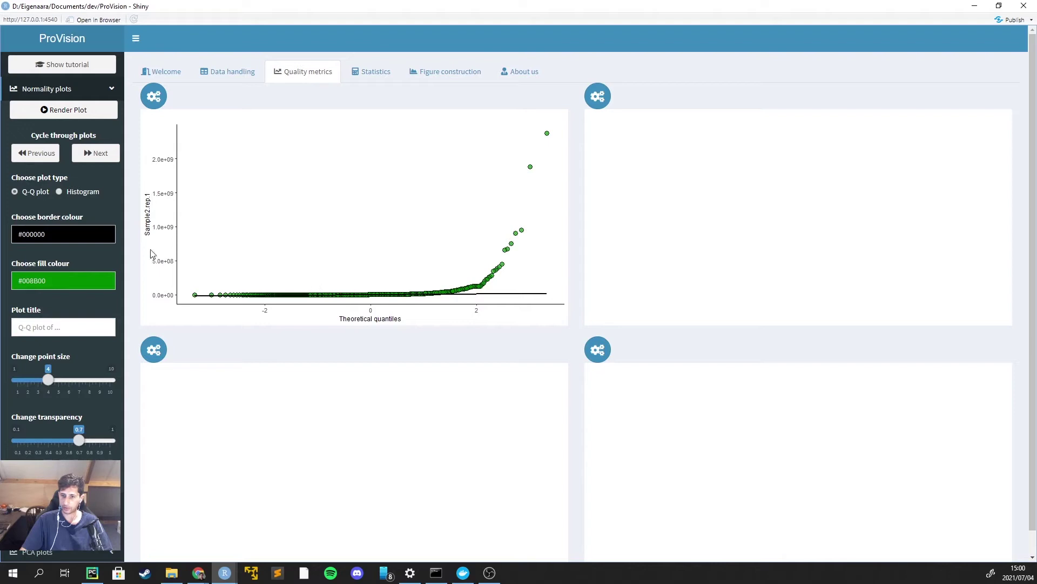
Switch the normality plot to a histogram, and refilter the data with the log2 transform enabled to compare the distribution
left_click(81, 192)
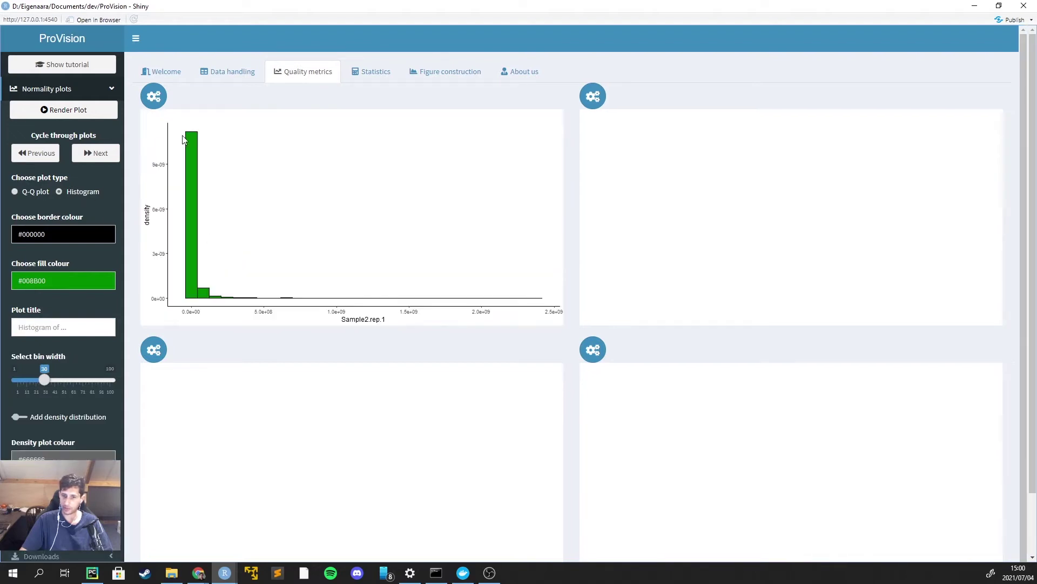
left_click(232, 71)
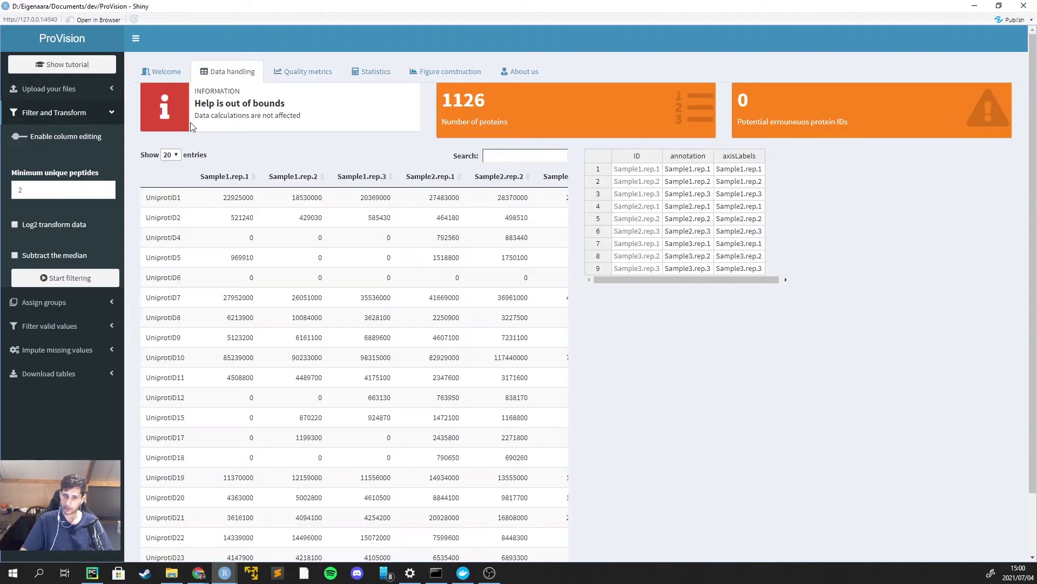
left_click(86, 225)
left_click(84, 279)
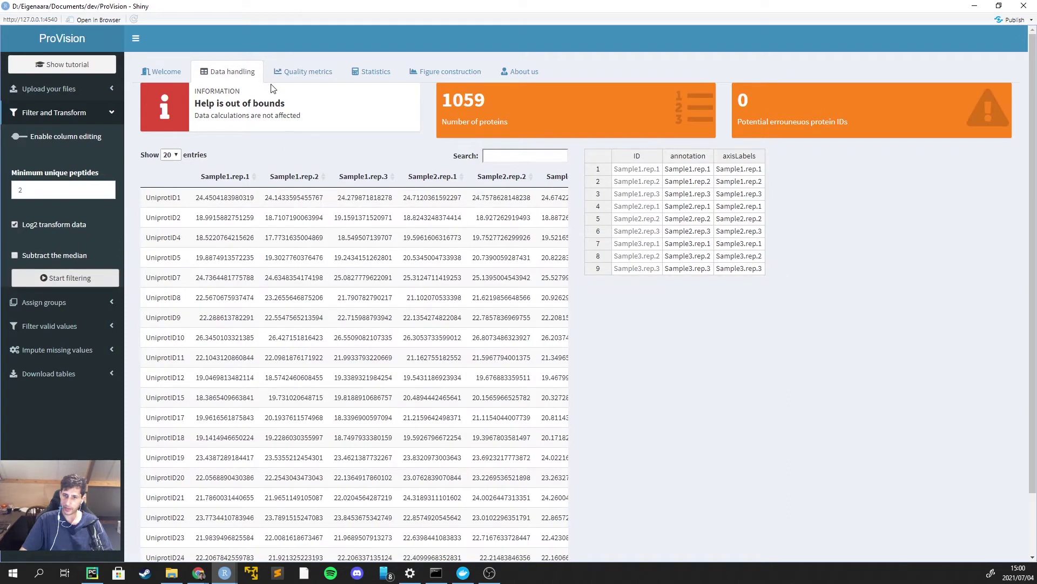
left_click(297, 73)
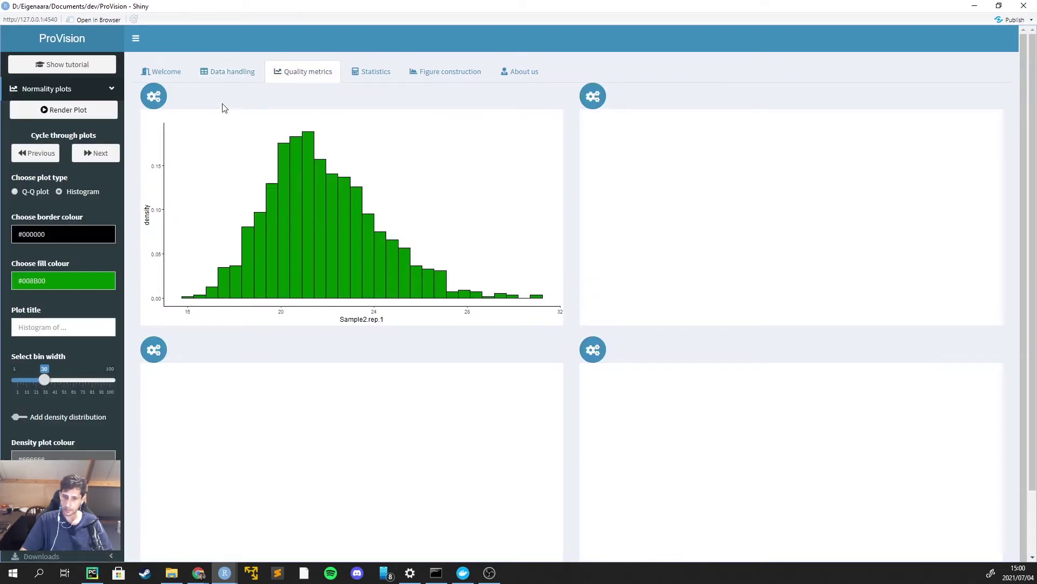
Refilter the data with median subtraction enabled and check the Sample2.rep.1 histogram
left_click(236, 73)
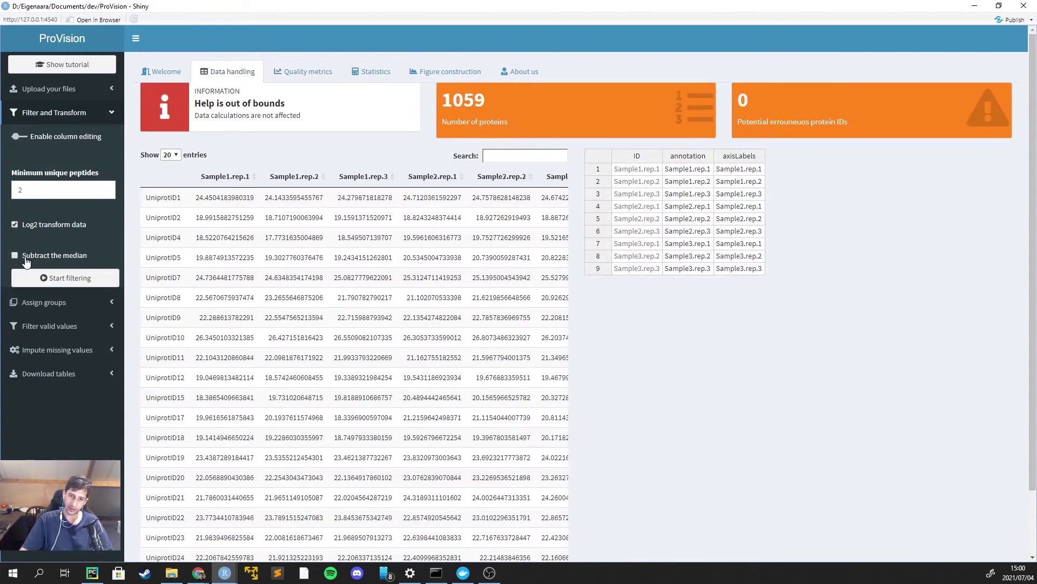
left_click(55, 278)
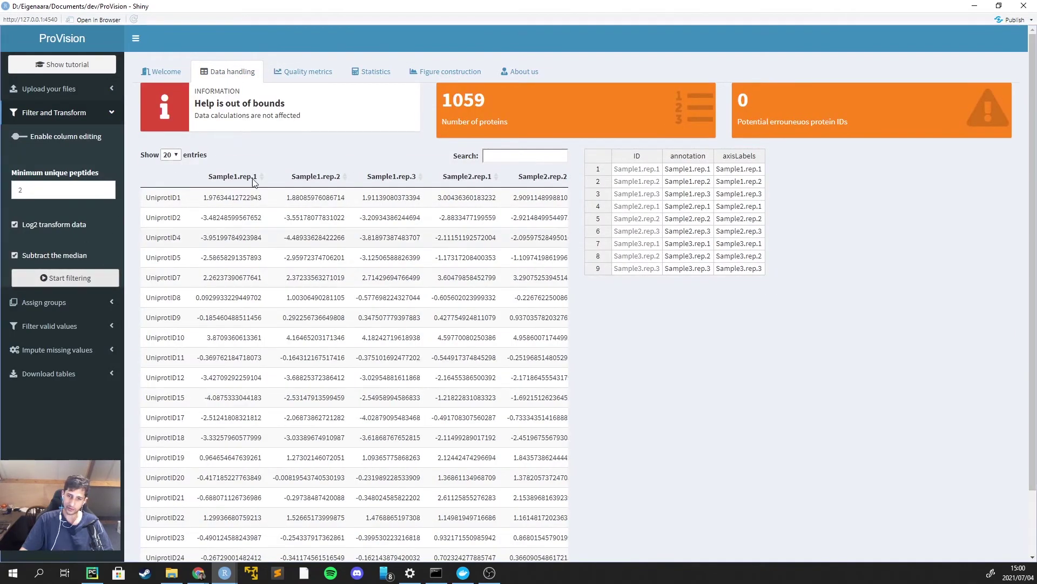
left_click(302, 72)
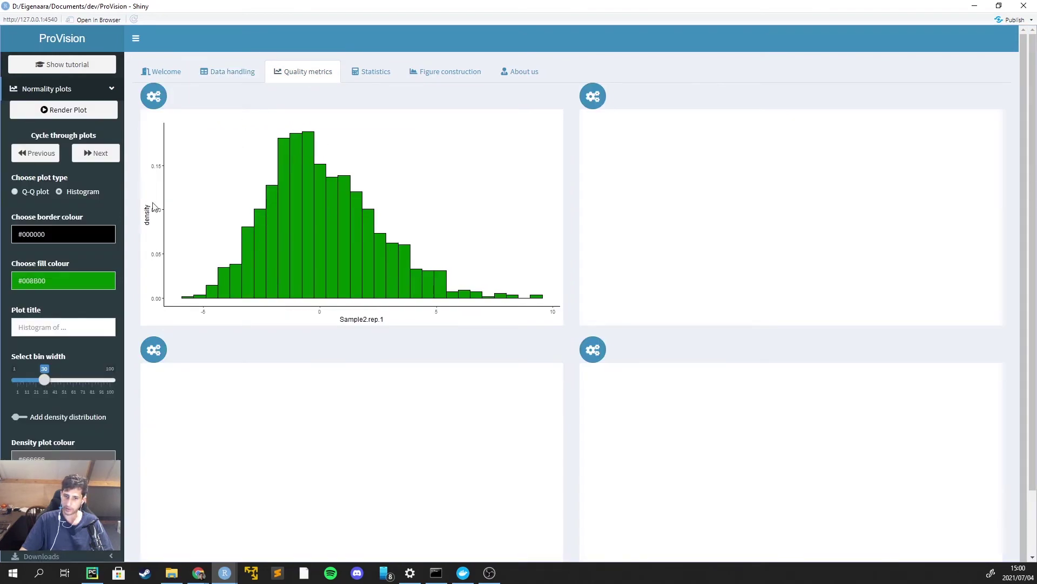
Refilter the data without median subtraction and cycle the histograms forward to Sample3.rep.2
left_click(232, 72)
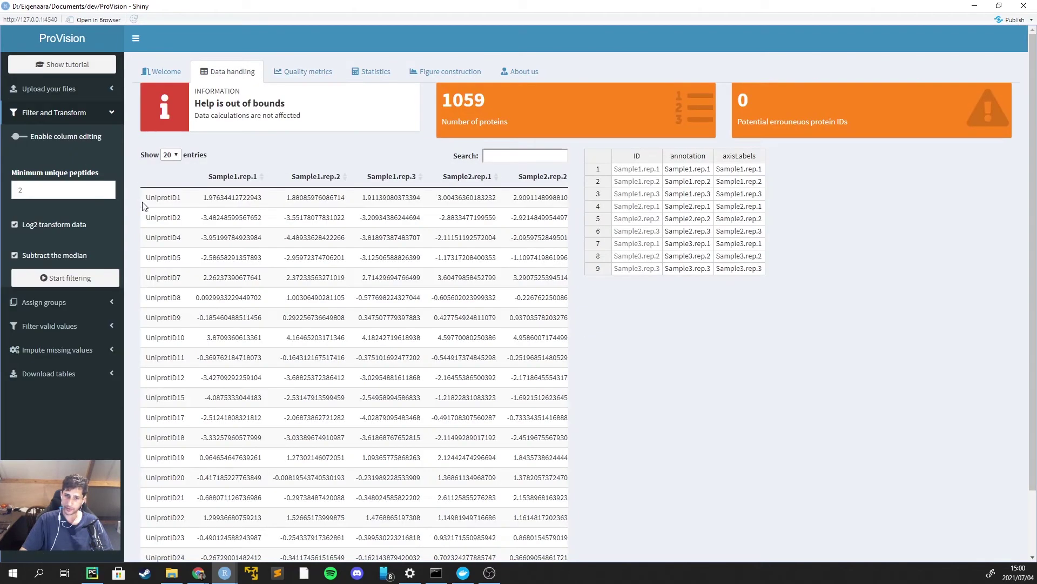
left_click(292, 80)
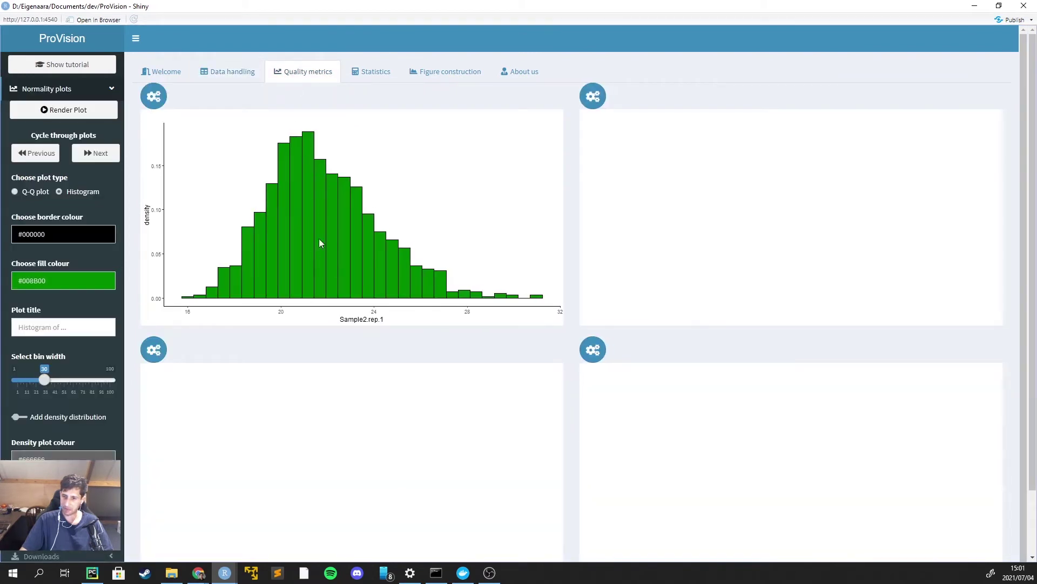
left_click(96, 156)
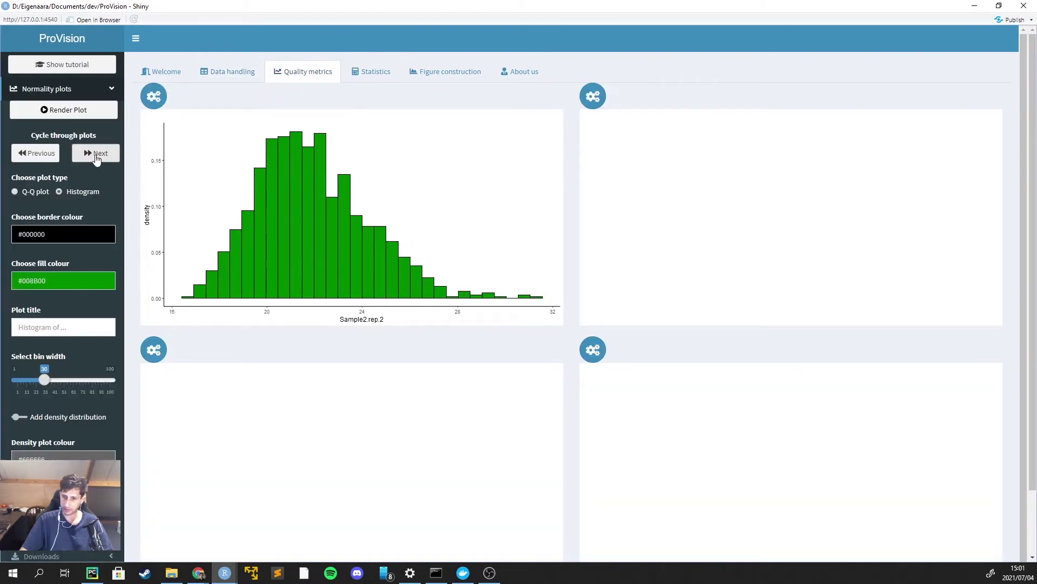
left_click(96, 156)
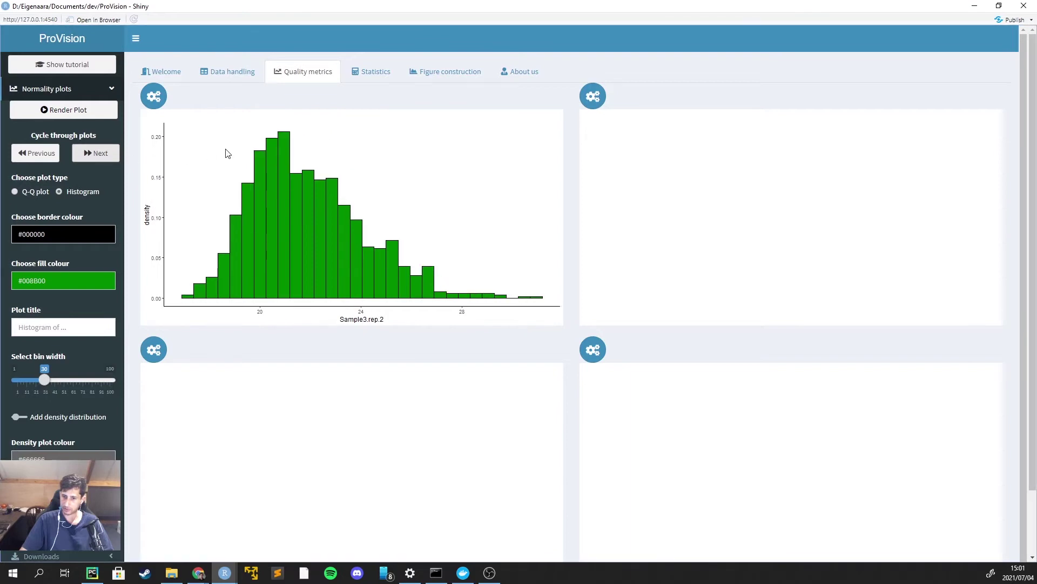
Subtract the median from the log2-transformed data again, refilter, and view the Sample3.rep.2 histogram
left_click(252, 76)
left_click(39, 255)
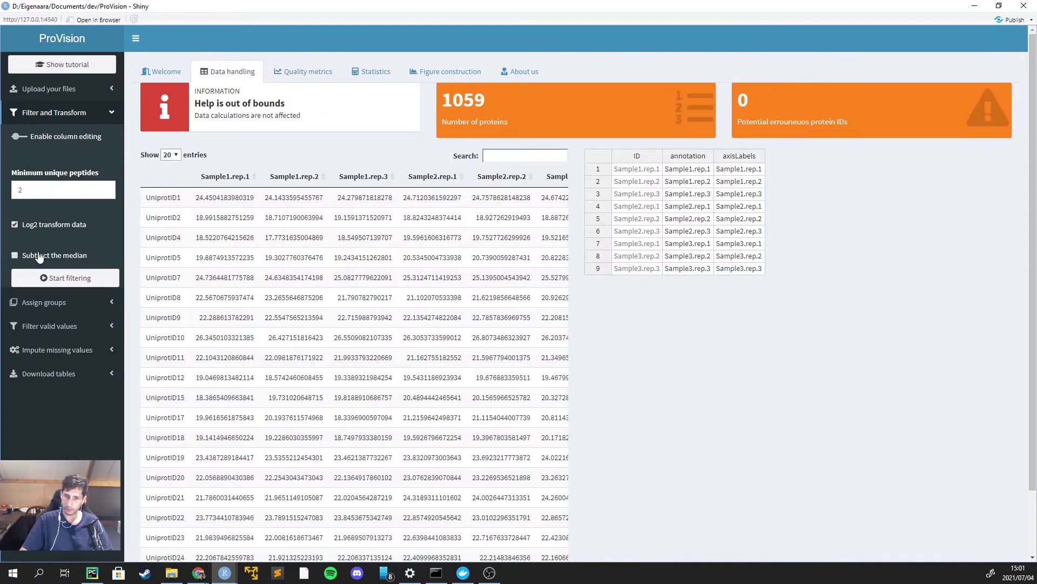
left_click(54, 278)
left_click(298, 76)
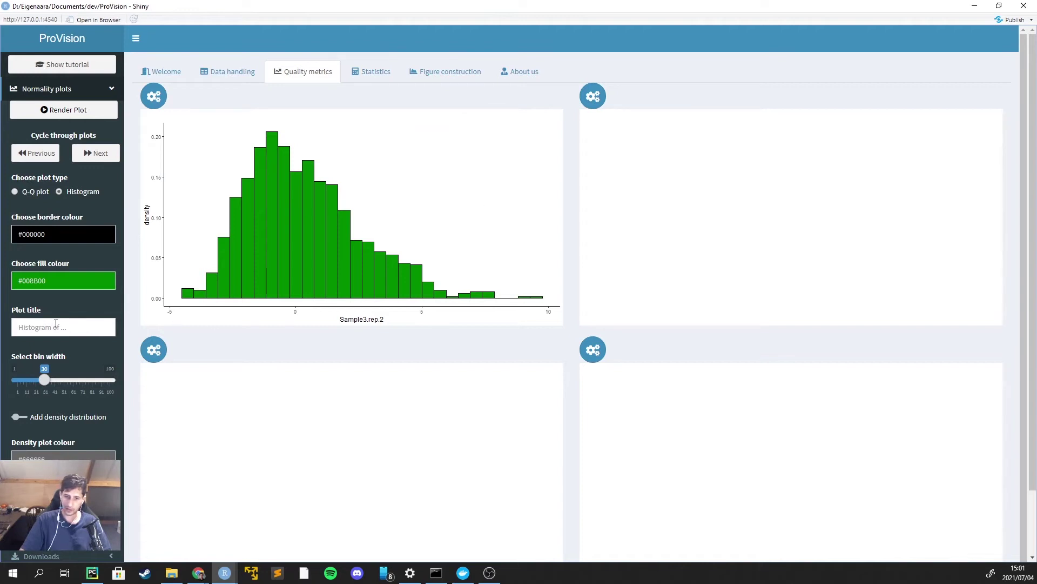
Switch to the Q-Q plot with transparency 0.8 and point size 5, and look over its additional line, title and font options
left_click(56, 326)
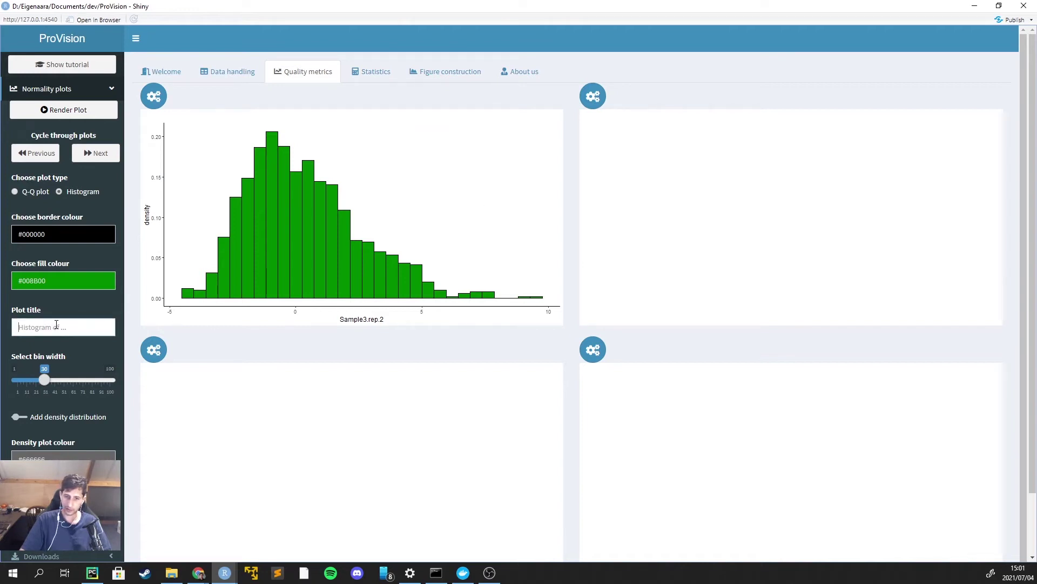
left_click(37, 194)
scroll(65, 400, "down", 1)
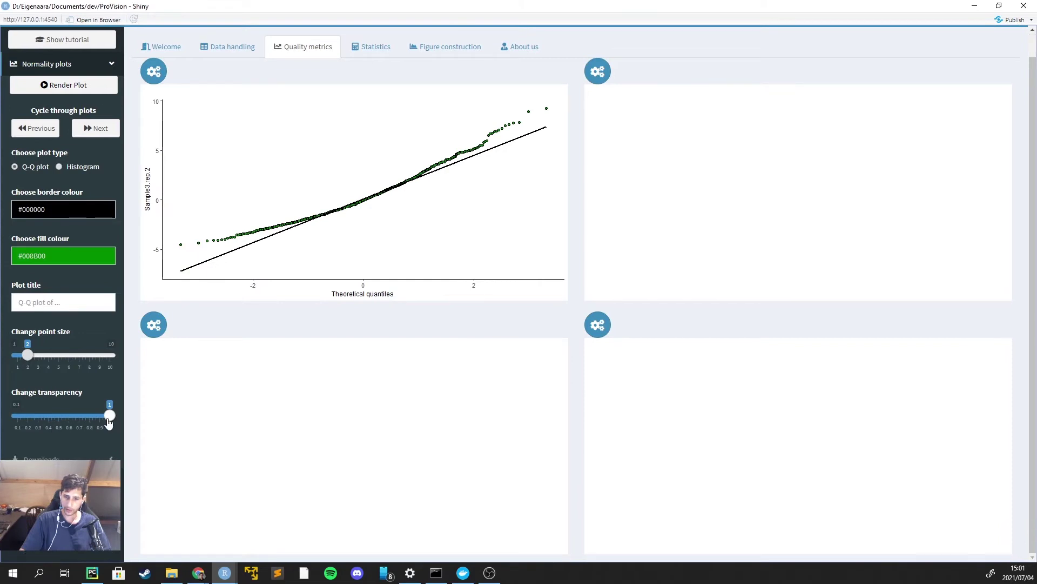
left_click_drag(110, 416, 89, 416)
left_click_drag(27, 356, 59, 357)
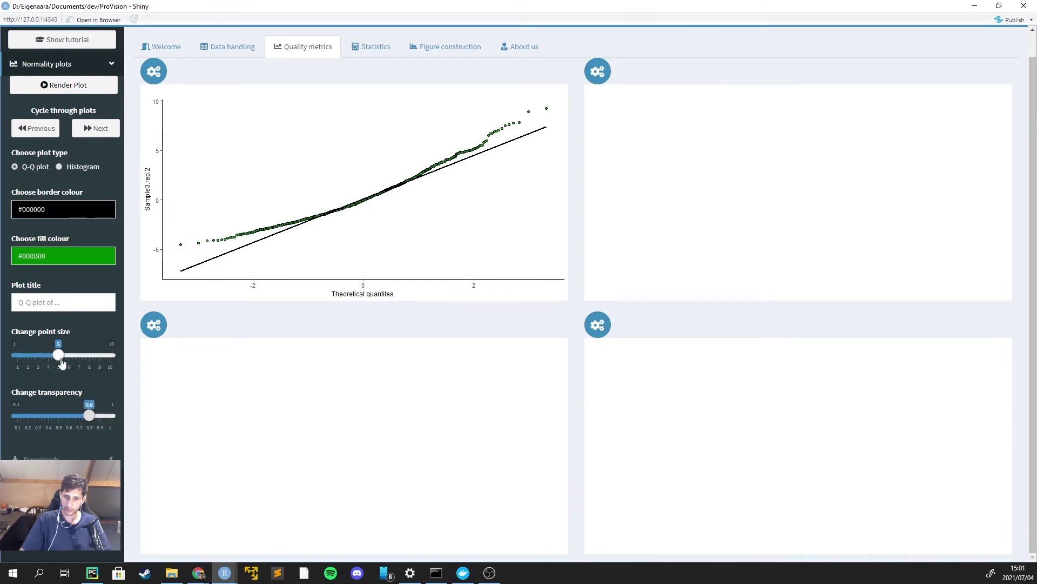
left_click(154, 72)
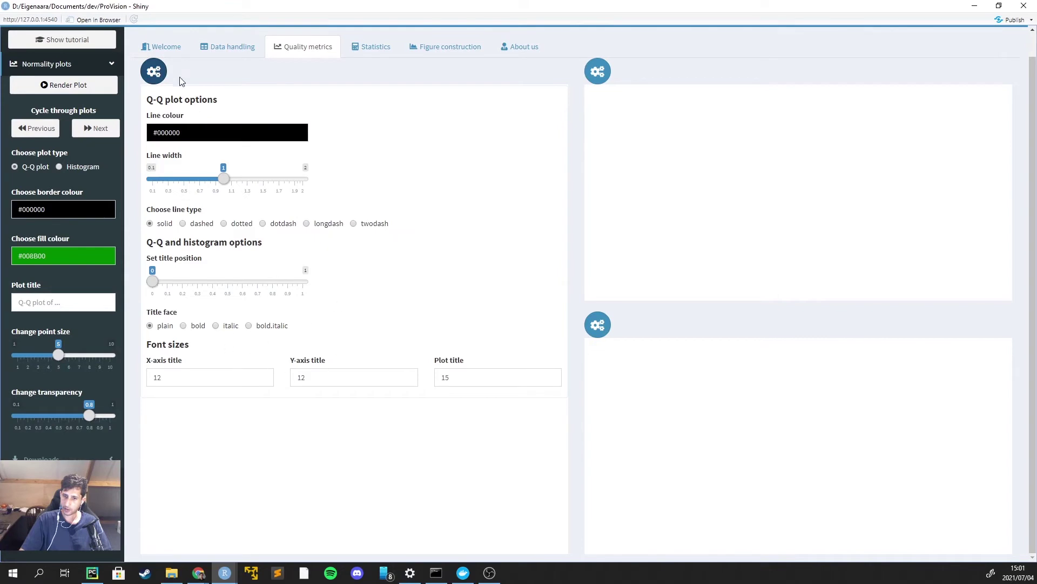
left_click(154, 71)
Show the Sample3.rep.2 histogram and add a density distribution coloured #0000FF
left_click(59, 166)
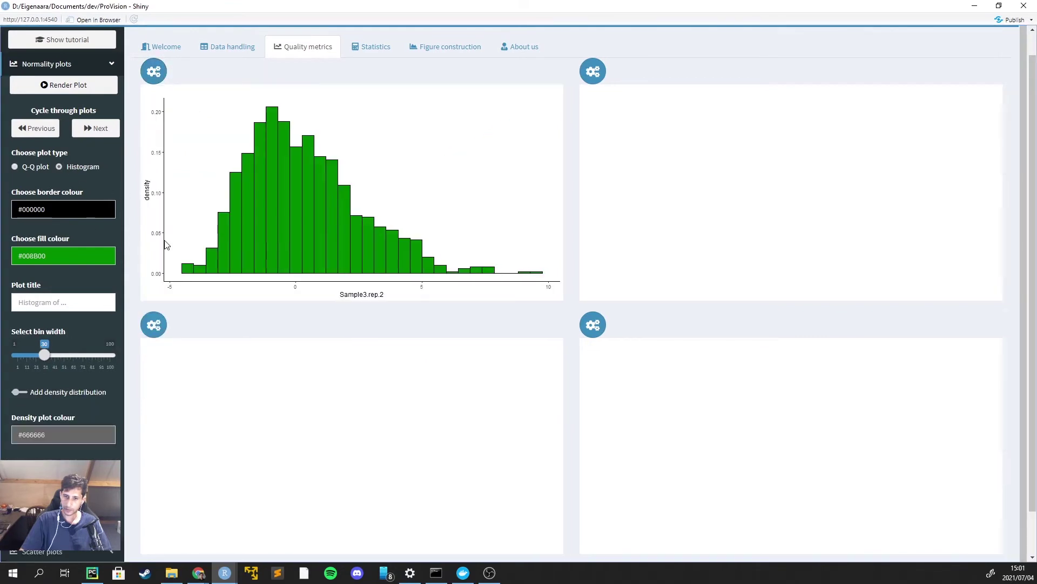
scroll(62, 396, "down", 1)
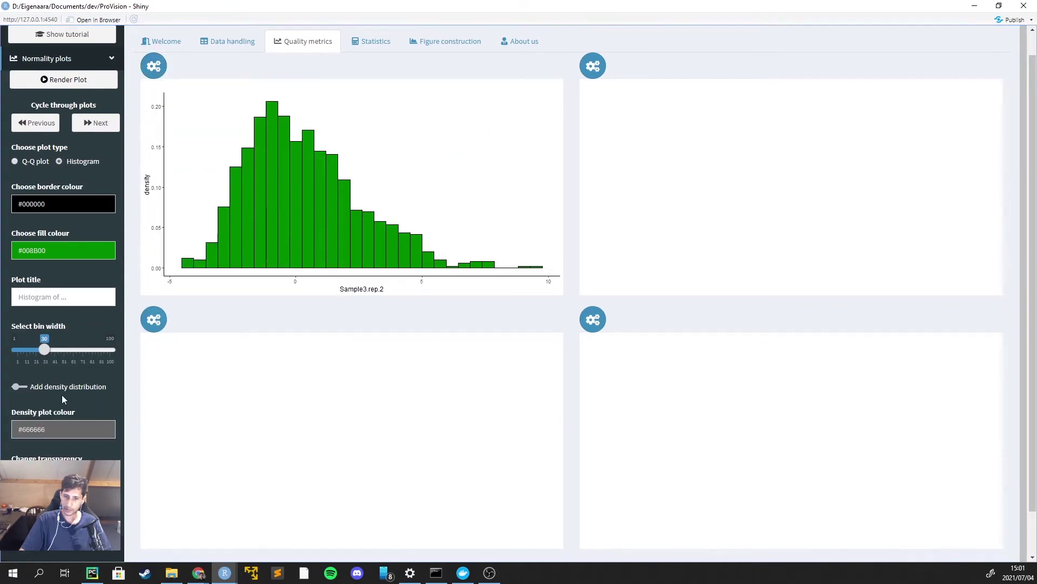
left_click(20, 392)
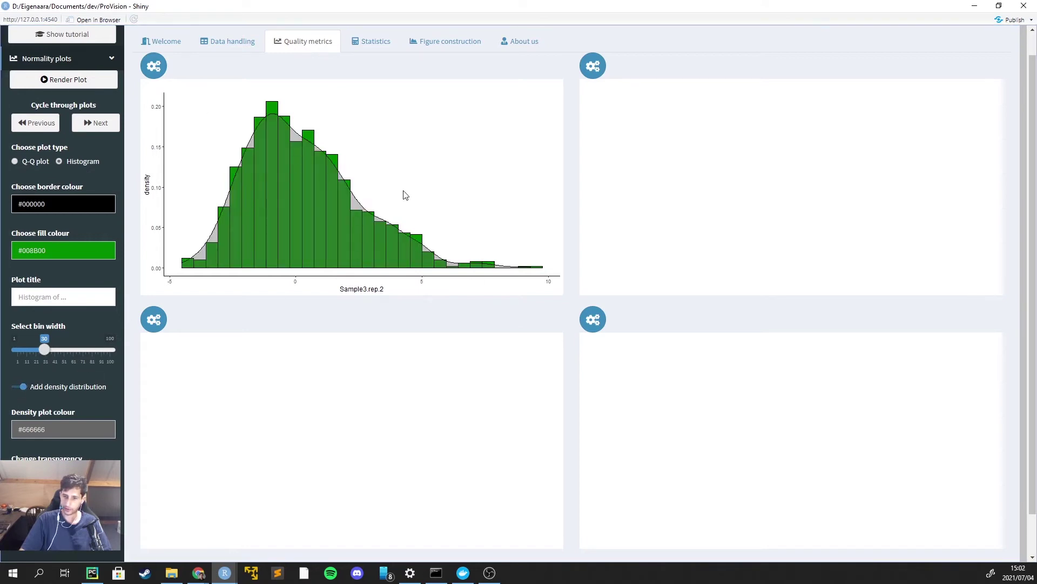
left_click(63, 429)
left_click(57, 457)
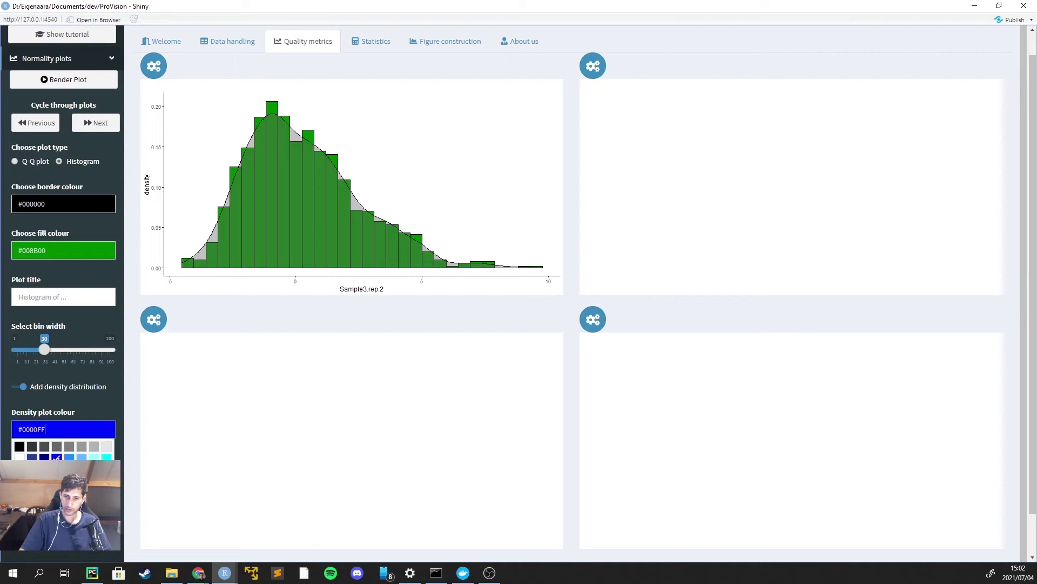
Set the histogram's density plot colour to #4D4D4D and its transparency to 0.7
left_click(44, 445)
left_click(99, 406)
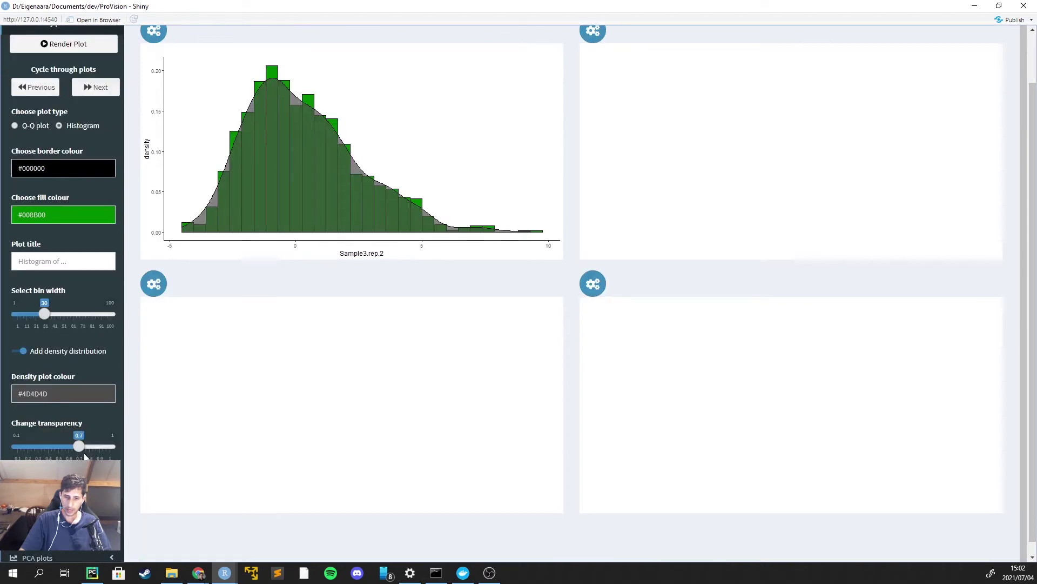
scroll(60, 362, "up", 1)
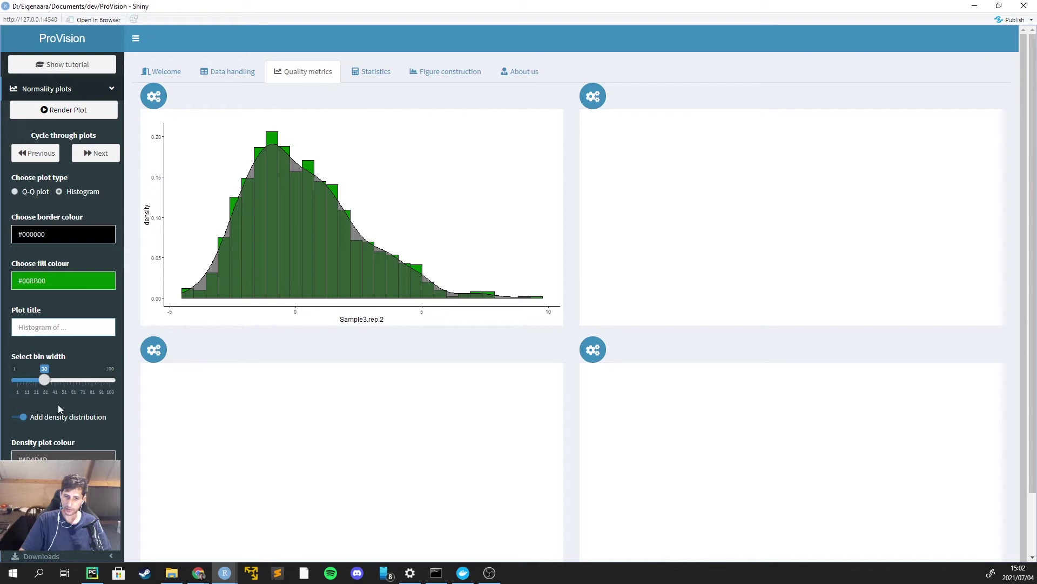
mouse_move(44, 380)
left_mouse_down()
mouse_move(79, 380)
mouse_move(44, 384)
left_mouse_up()
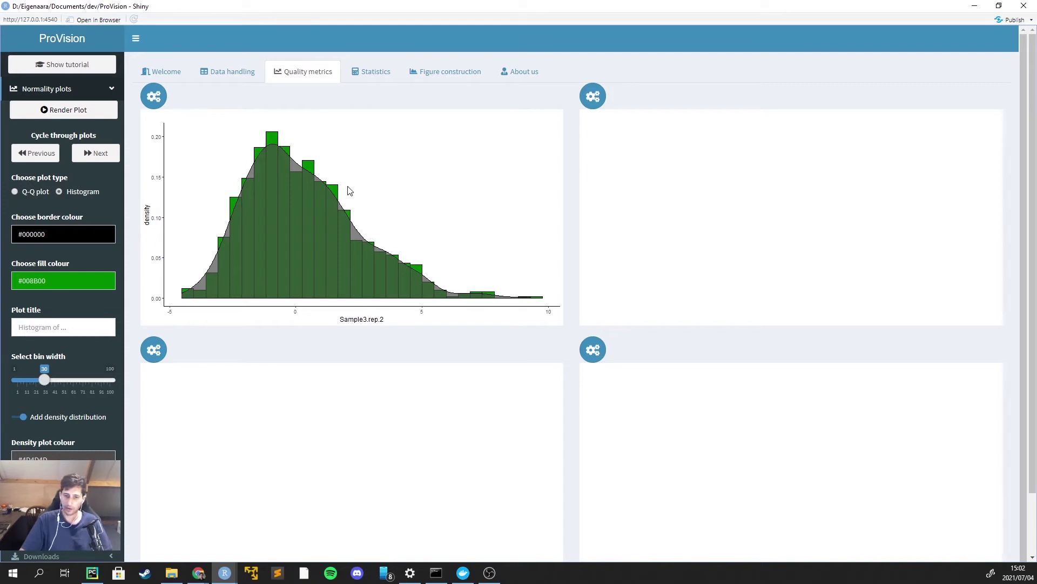
Render the scatter plot of Sample1.rep.1 against Sample1.rep.2 and set its point size to 2.5
left_click(60, 90)
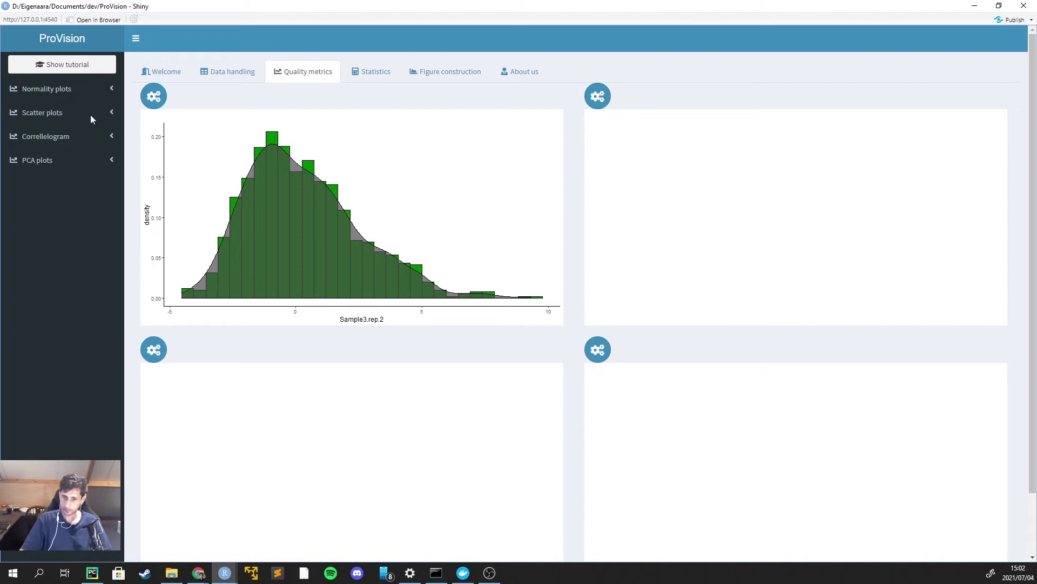
left_click(103, 113)
left_click(82, 135)
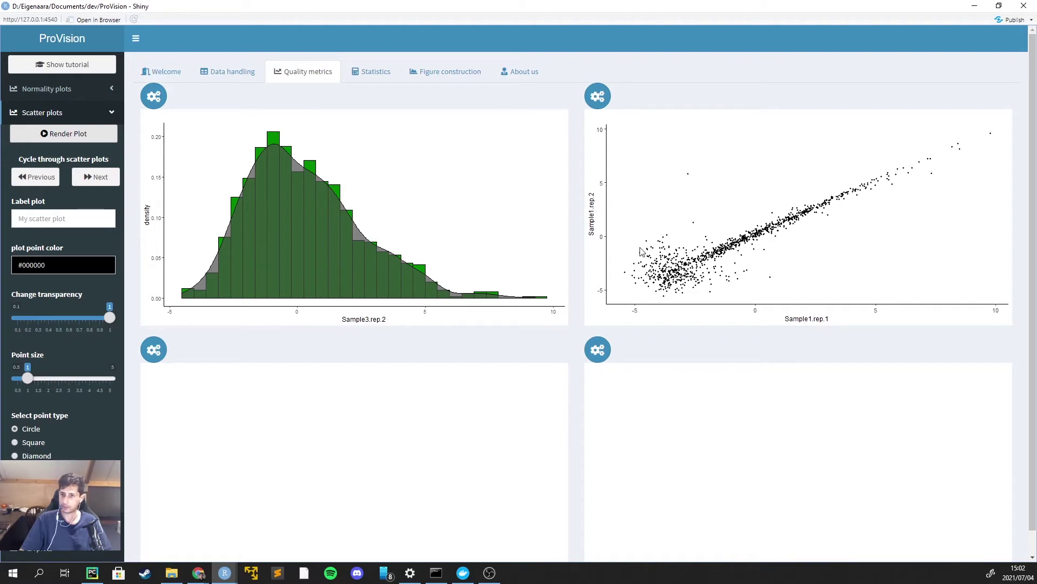
left_click_drag(45, 385, 59, 378)
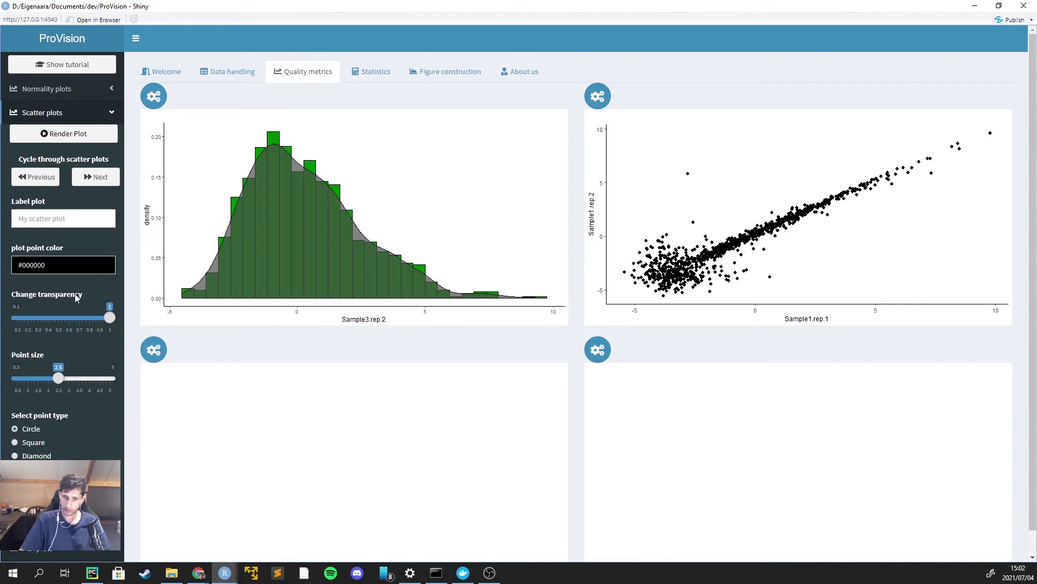
Set the scatter plot's point colour to the dark green #008B00
left_click(63, 265)
left_click(69, 306)
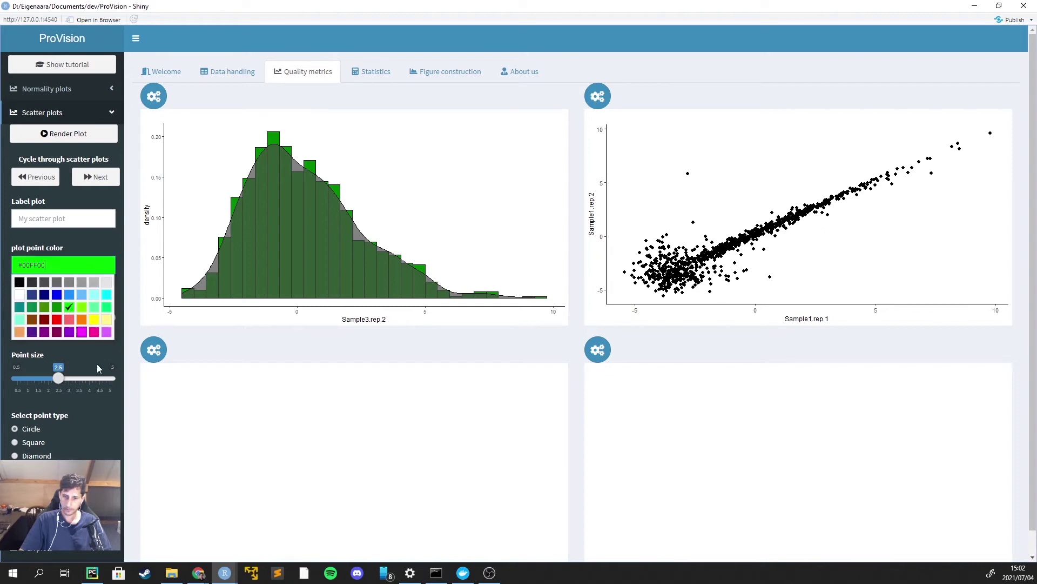
left_click(104, 247)
left_click(87, 268)
left_click(56, 306)
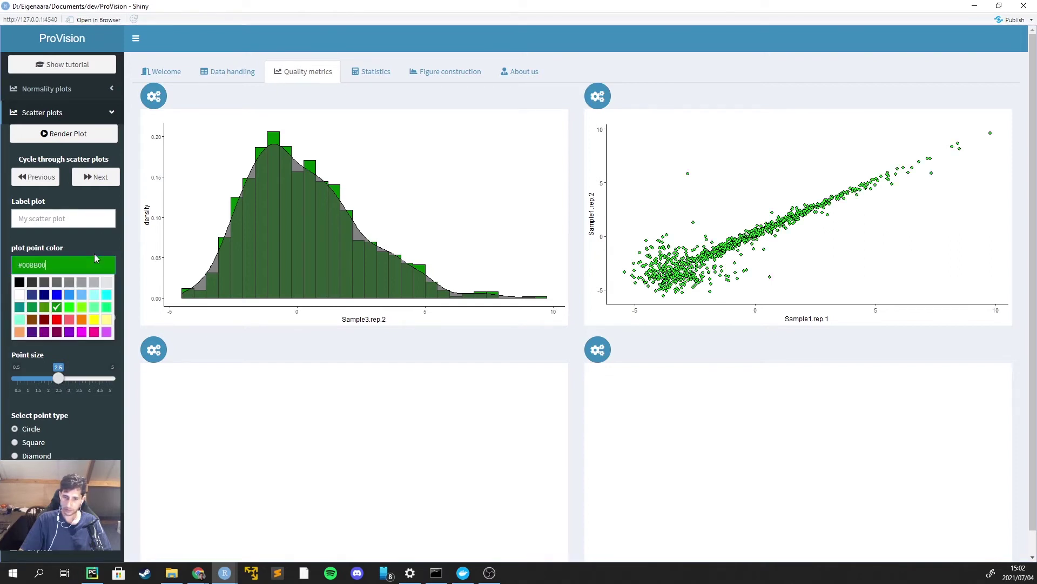
Restyle the scatter points as squares of size 3.5 with transparency 0.5, and look over the plot's additional options
left_click_drag(110, 318, 79, 318)
left_click_drag(59, 381, 77, 384)
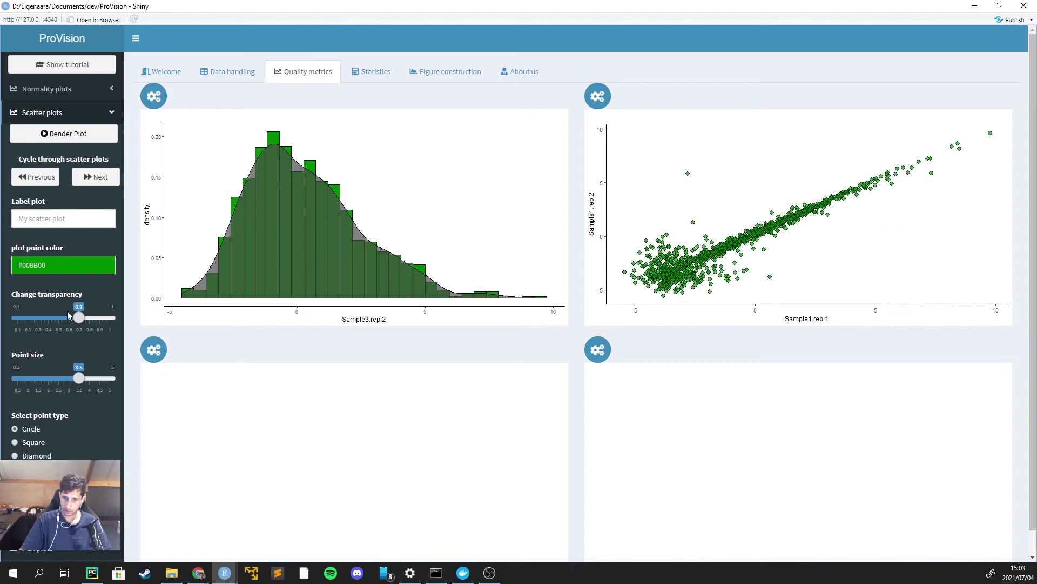
left_click_drag(78, 318, 59, 317)
left_click(33, 443)
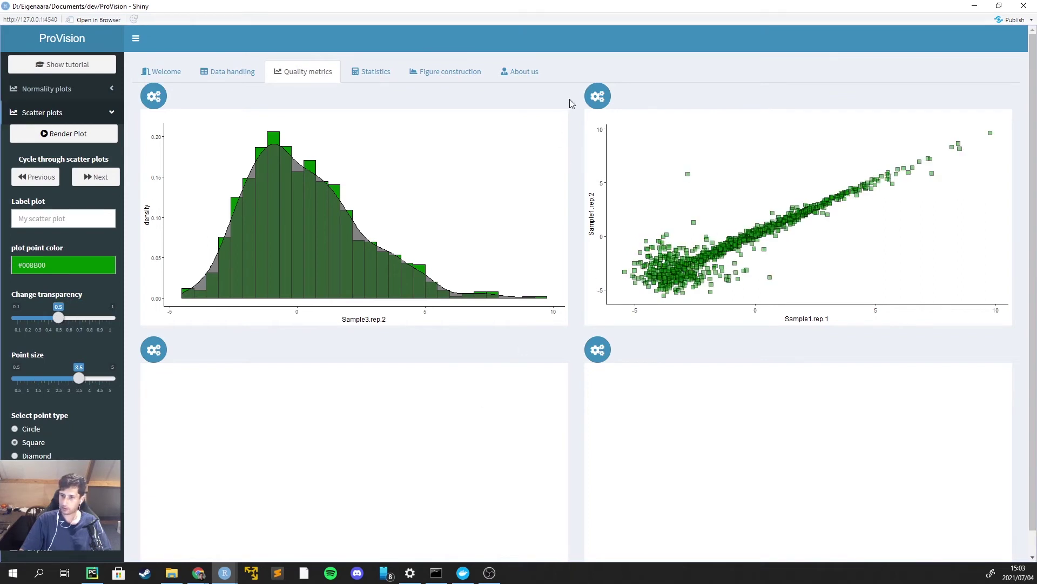
left_click(598, 97)
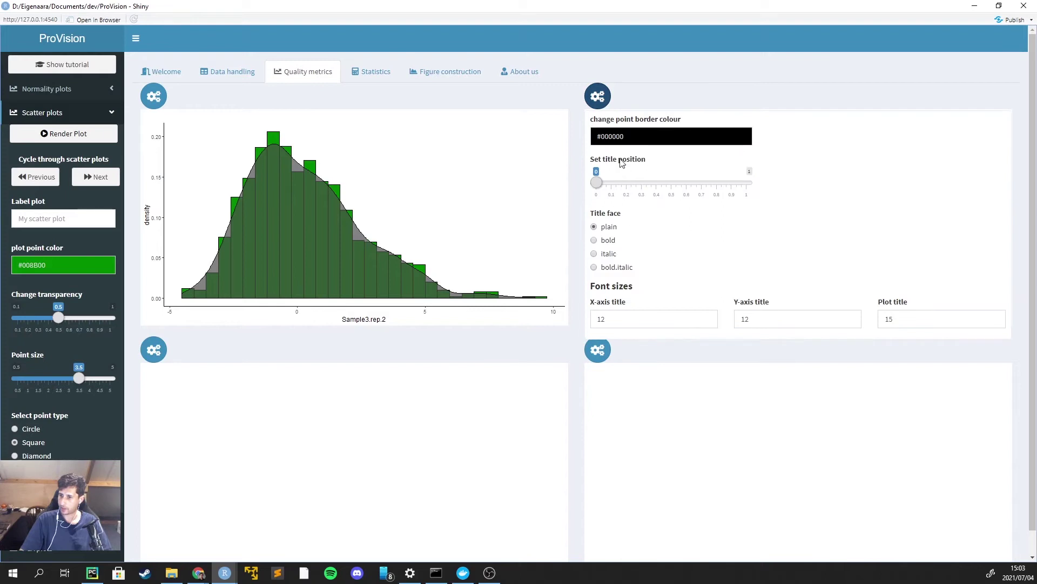
left_click(598, 97)
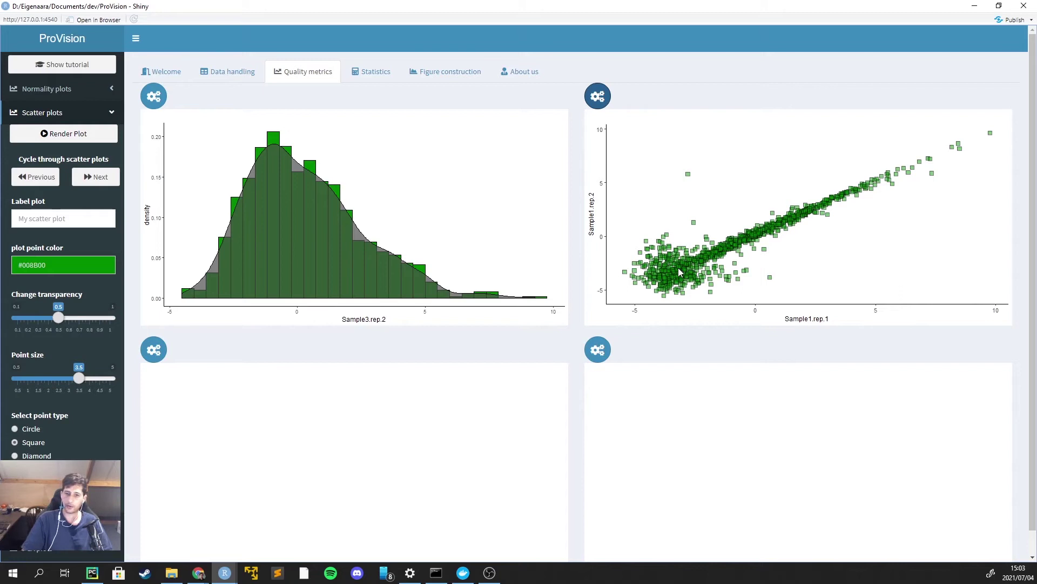
Label the scatter plot "Replicates" and cycle forward to the plot of Sample3.rep.1 against Sample3.rep.3
left_click(72, 219)
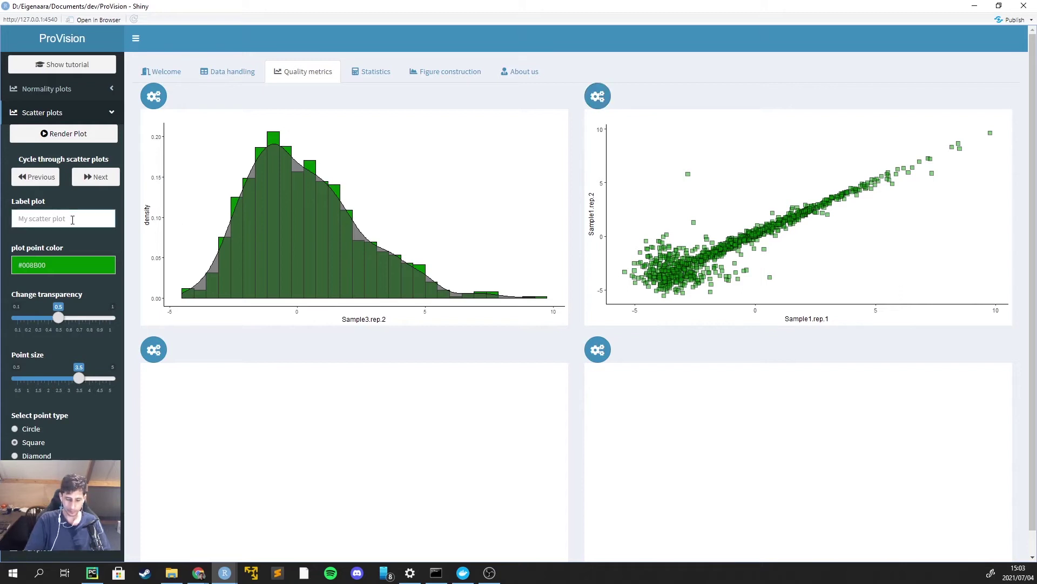
type("Trplivs")
key("BackSpace")
key("BackSpace")
key("BackSpace")
key("BackSpace")
key("BackSpace")
key("BackSpace")
key("BackSpace")
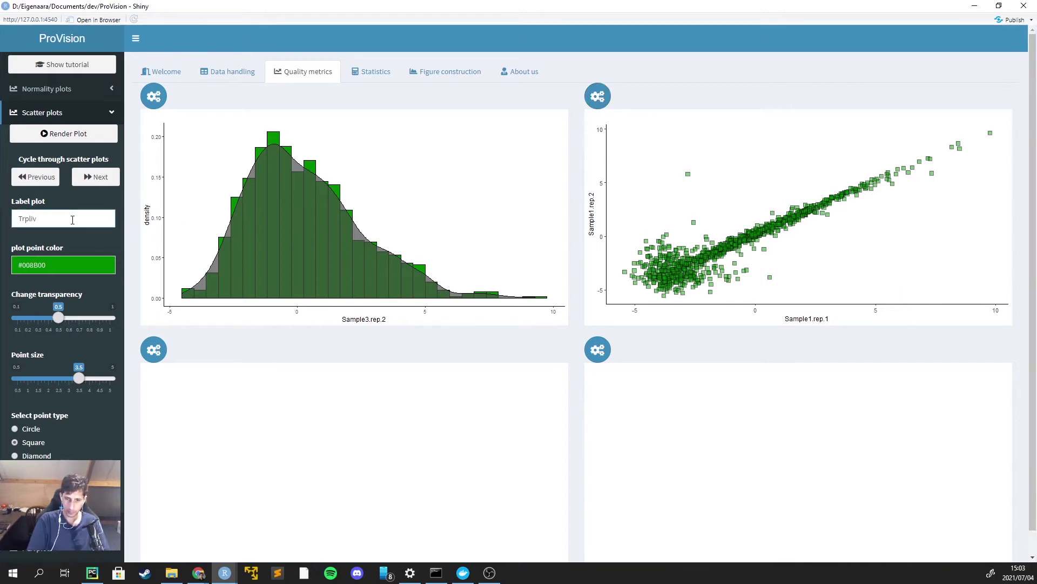
type("Replicates")
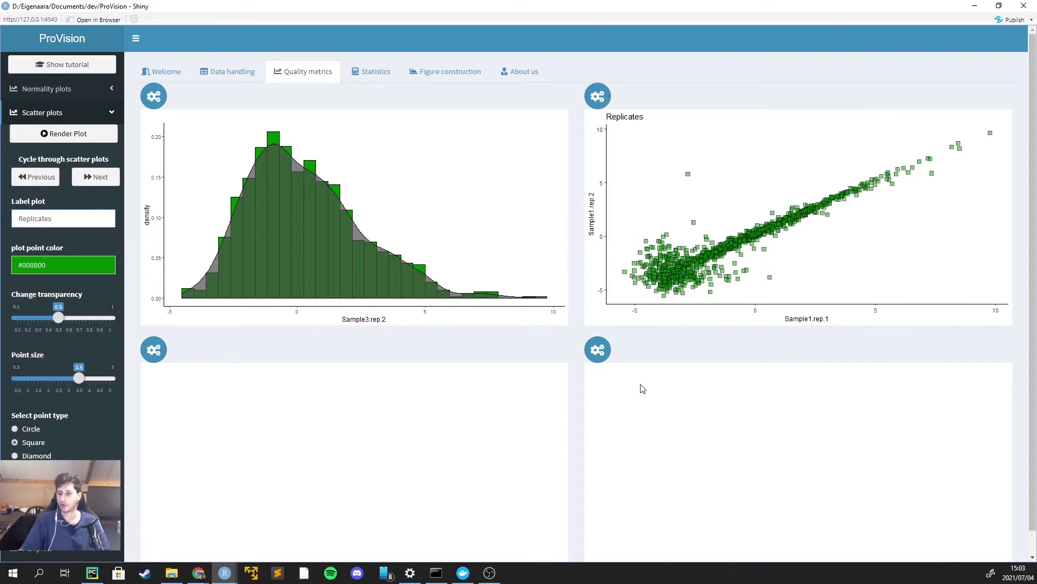
left_click(95, 177)
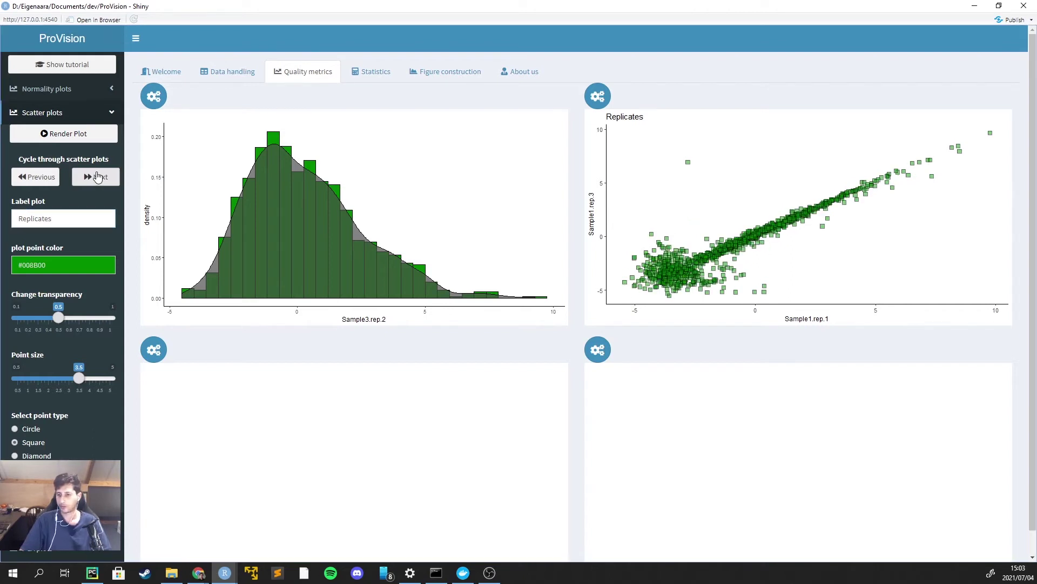
left_click(97, 177)
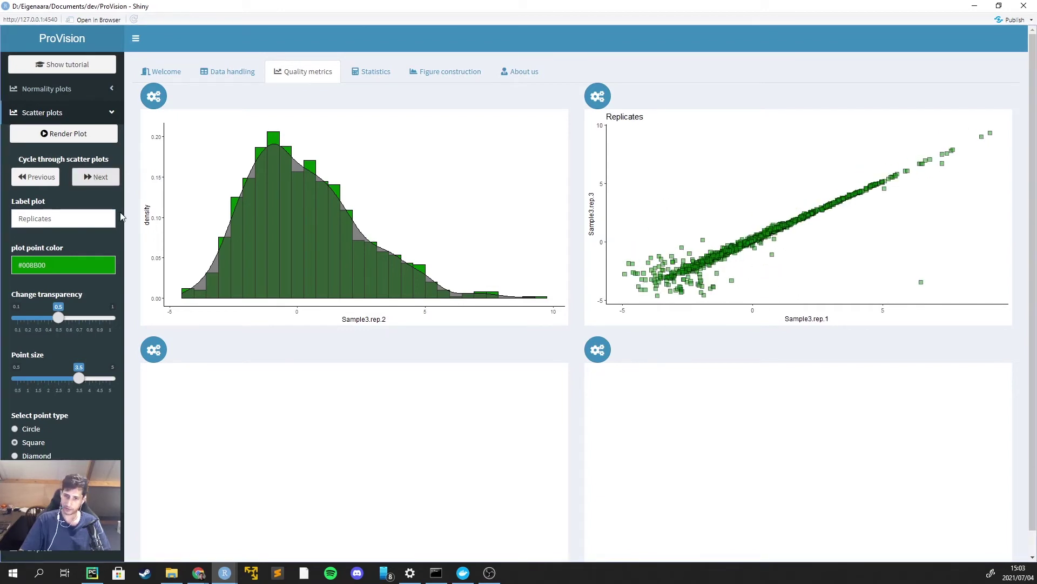
Centre the scatter plot's title and set its title face to bold.italic
left_click(593, 98)
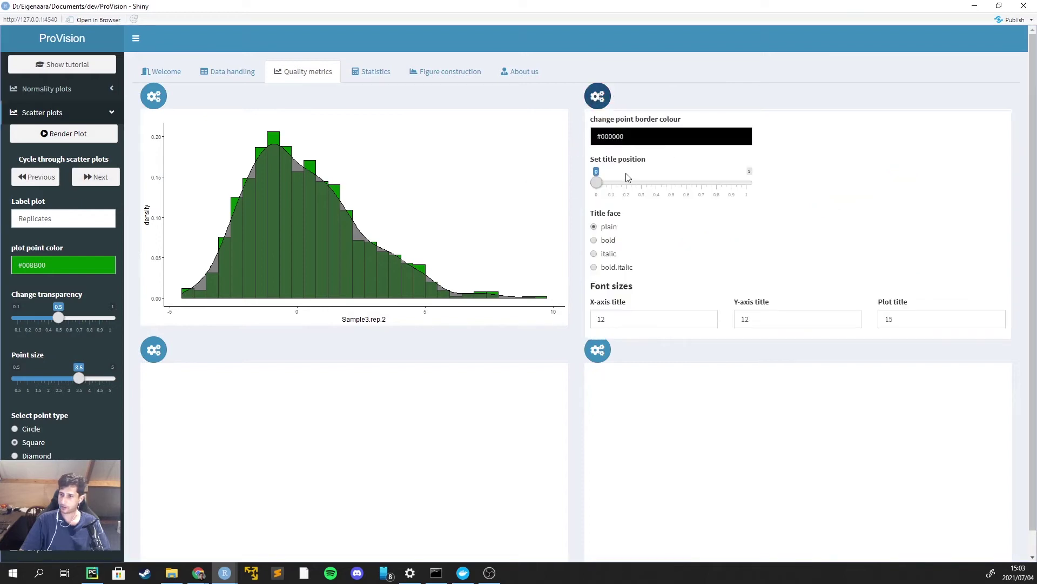
left_click_drag(597, 184, 675, 193)
left_click(606, 255)
left_click(608, 267)
left_click(598, 96)
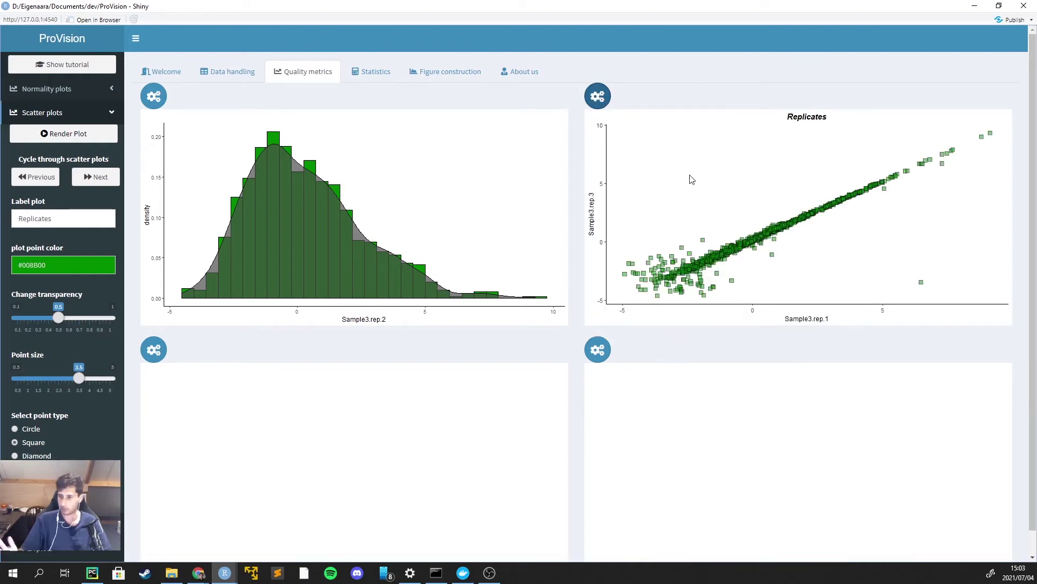
Render the Pearson correlogram of all samples and set its lower correlation limit to 0.8
scroll(697, 190, "down", 1)
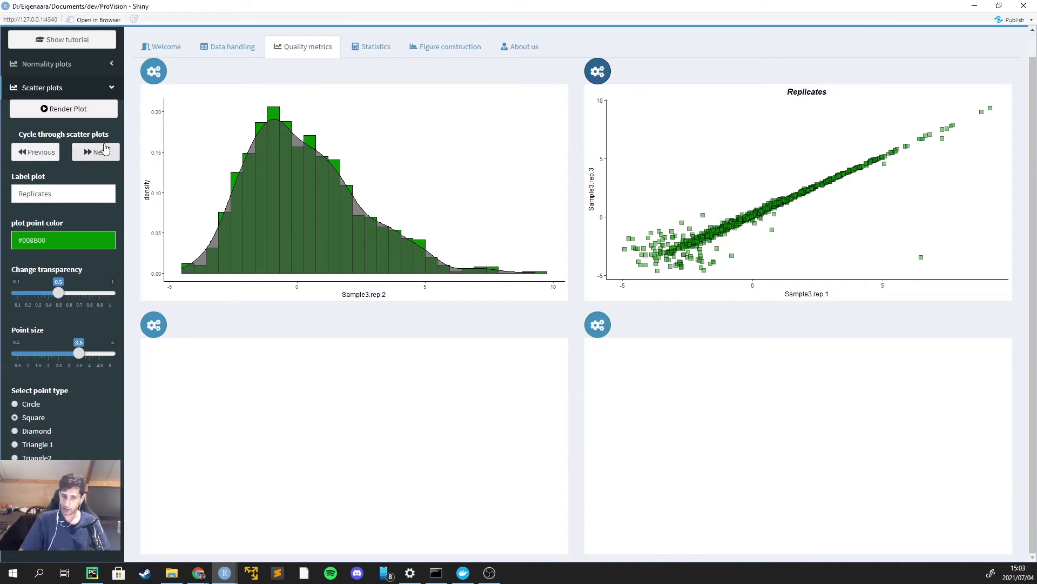
left_click(57, 88)
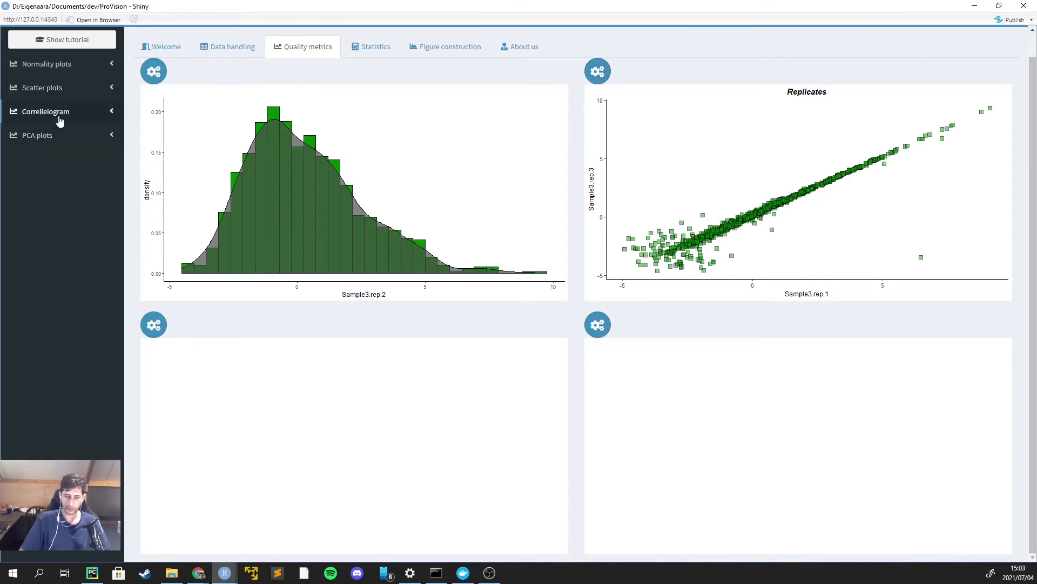
left_click(60, 119)
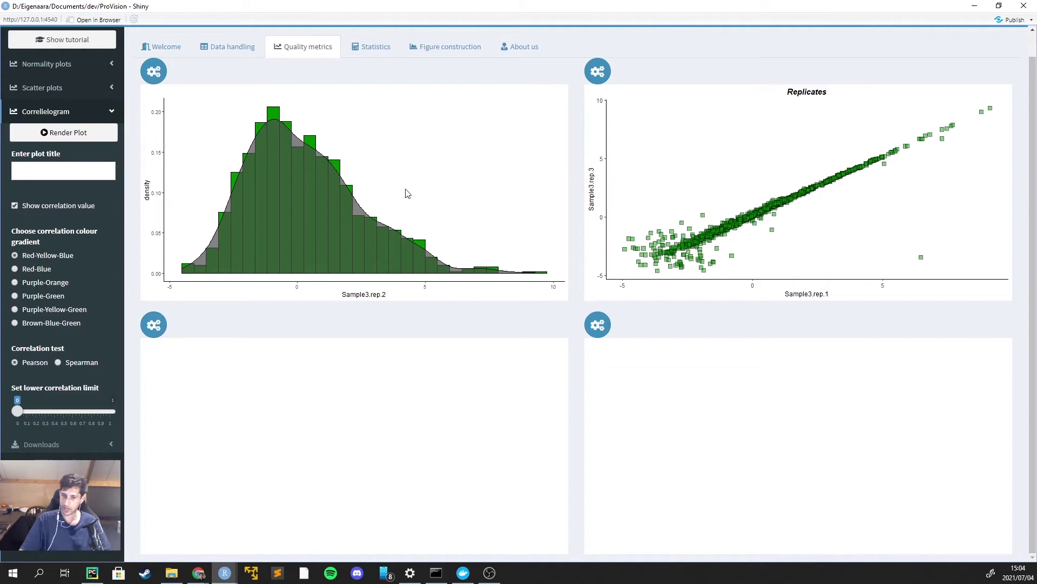
left_click(84, 136)
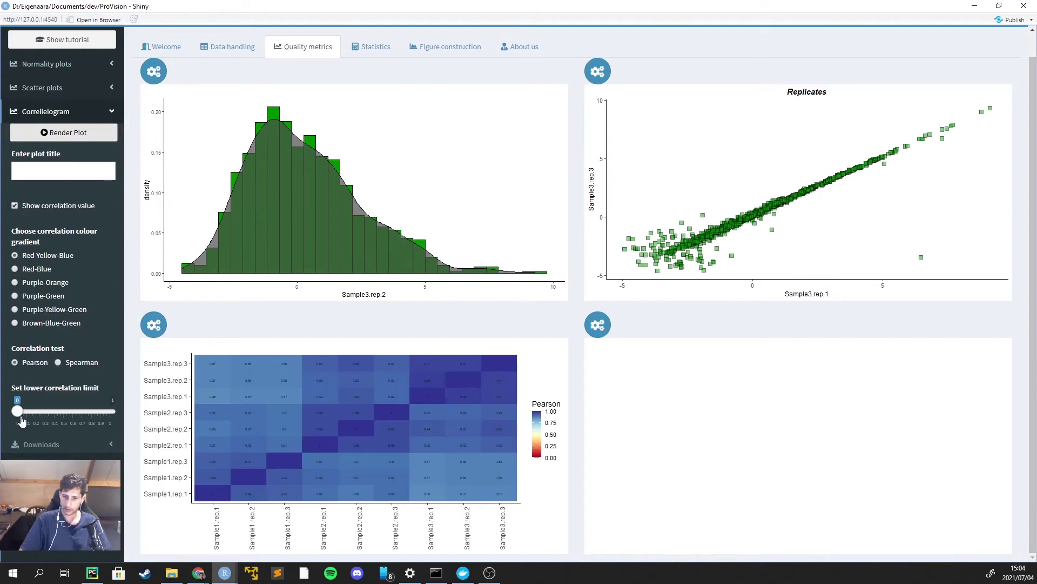
left_click_drag(19, 413, 93, 422)
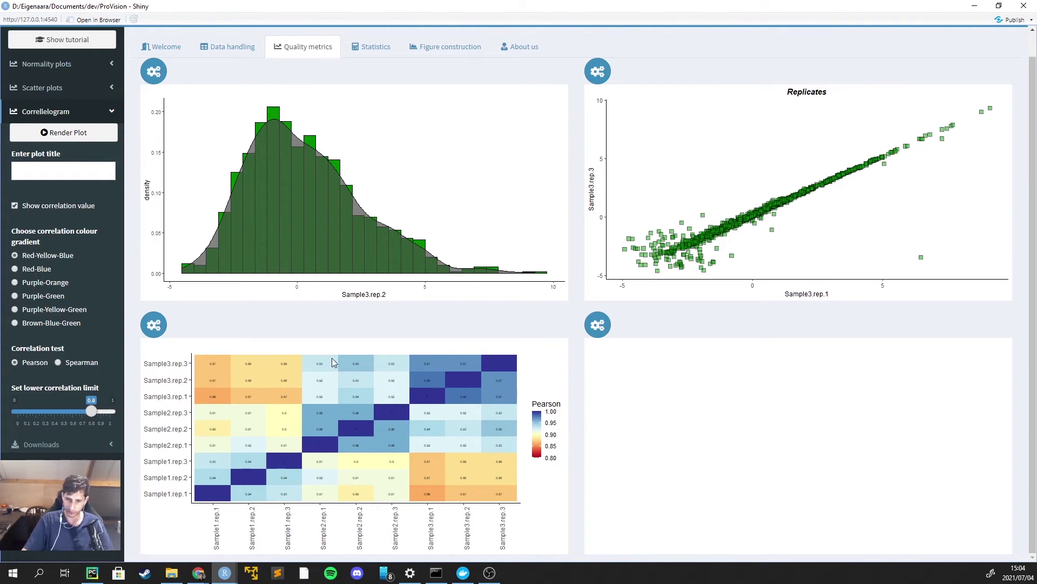
Examine the correlogram's colour gradients, correlation tests, and additional title, decimal, colour scale and font size options
left_click(28, 270)
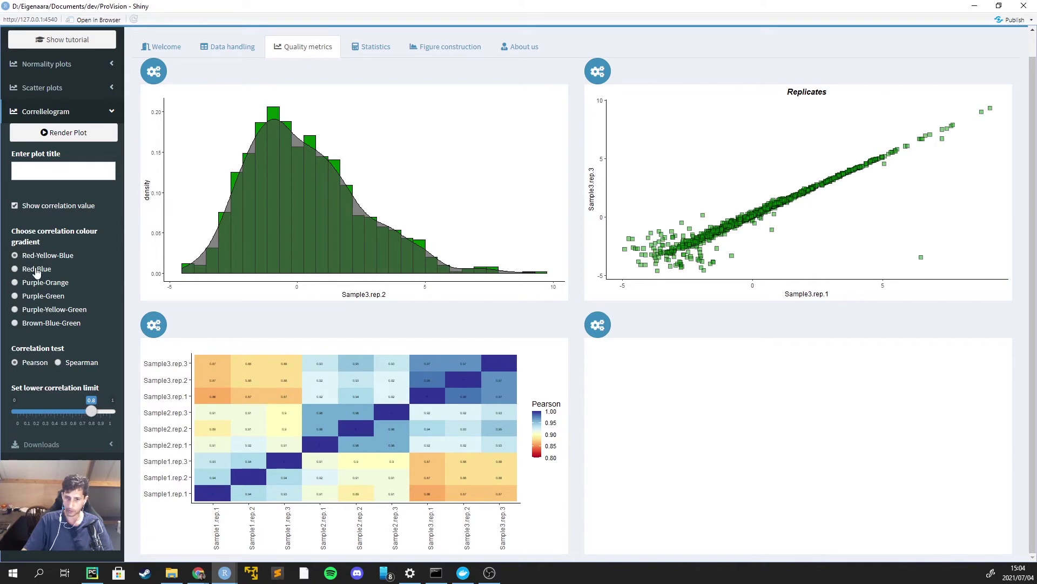
left_click(35, 286)
left_click(36, 297)
left_click(55, 262)
left_click(62, 364)
left_click(34, 364)
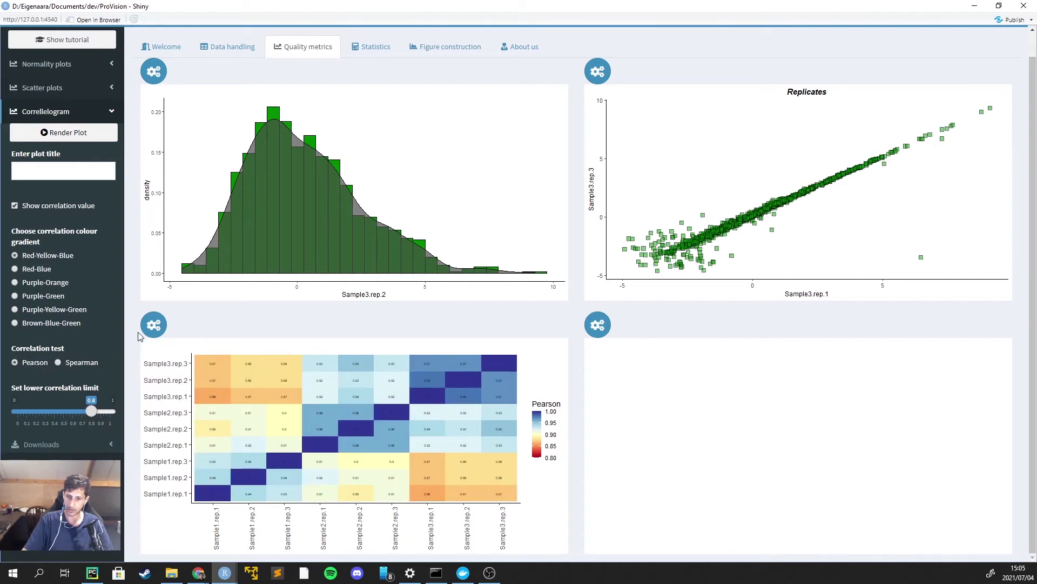
left_click(154, 324)
scroll(197, 433, "down", 1)
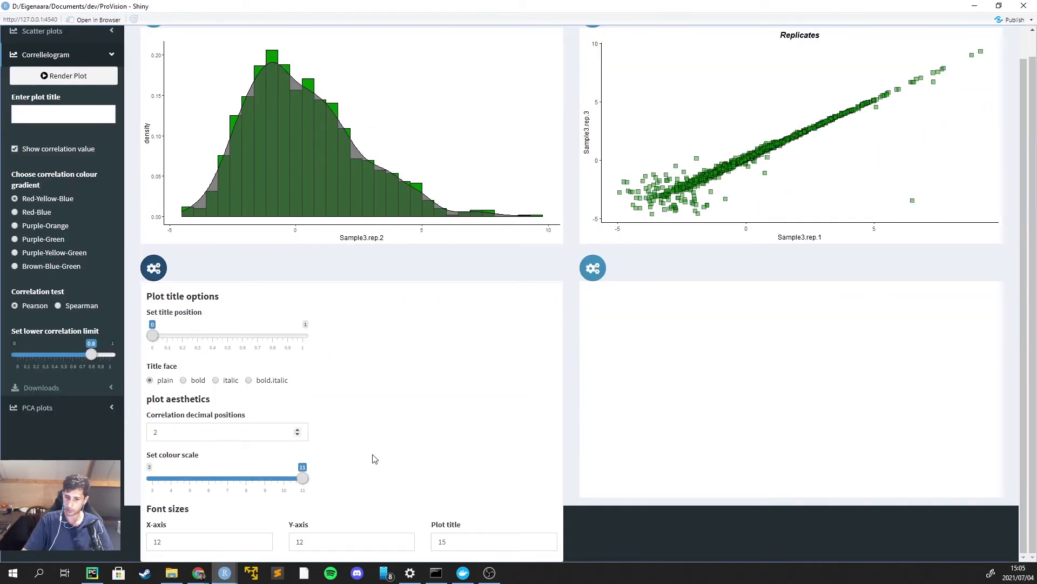
left_click(160, 272)
left_click(68, 445)
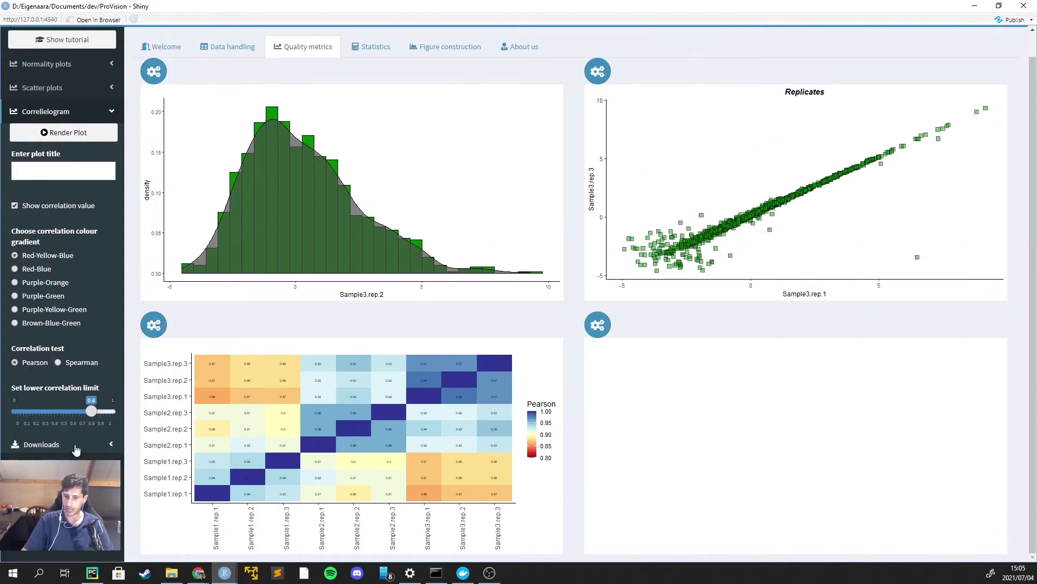
scroll(69, 446, "down", 1)
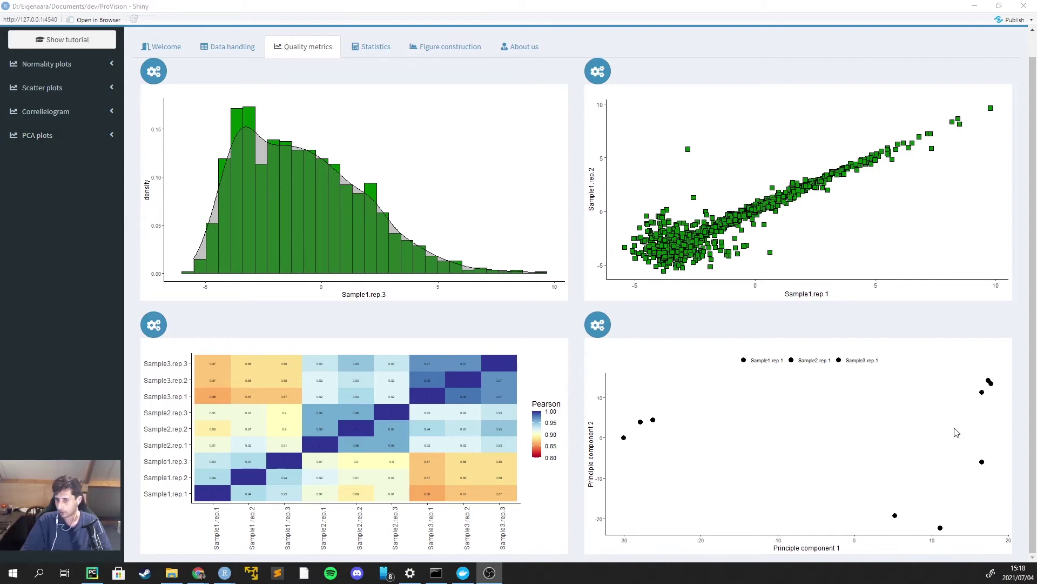
Colour the PCA plot groups #008B00 for Sample1.rep.1, #0000FF for Sample2.rep.1 and red for Sample3.rep.1, and set the point size to 6
left_click(83, 132)
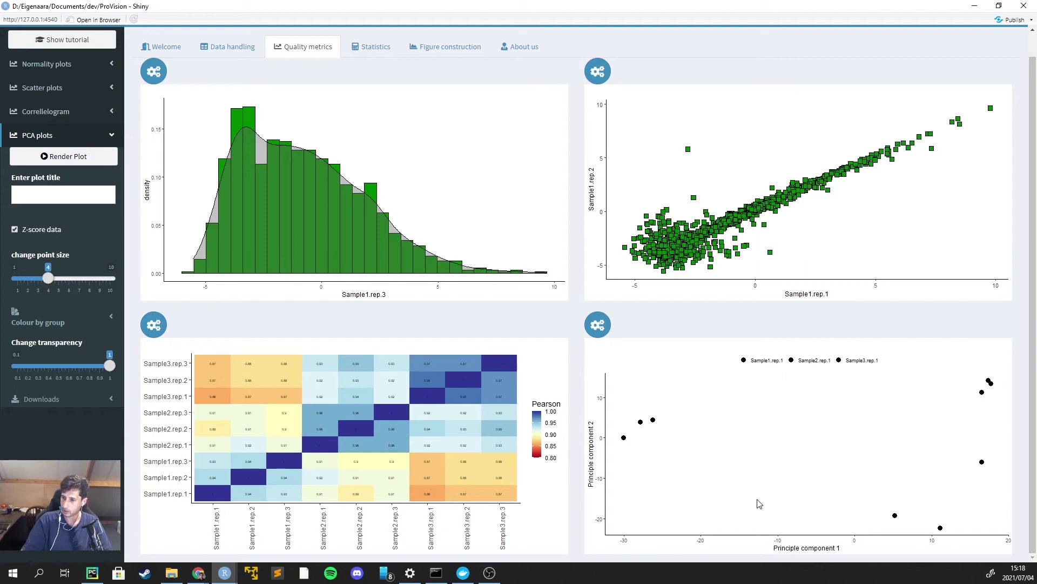
left_click(62, 336)
left_click(63, 370)
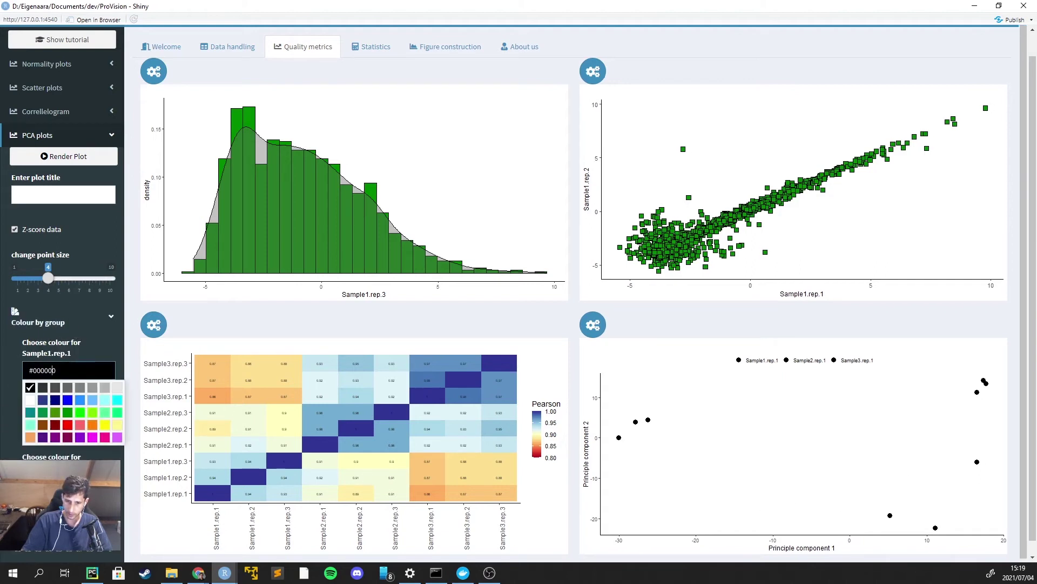
left_click(67, 412)
left_click(84, 427)
left_click(67, 456)
left_click(97, 427)
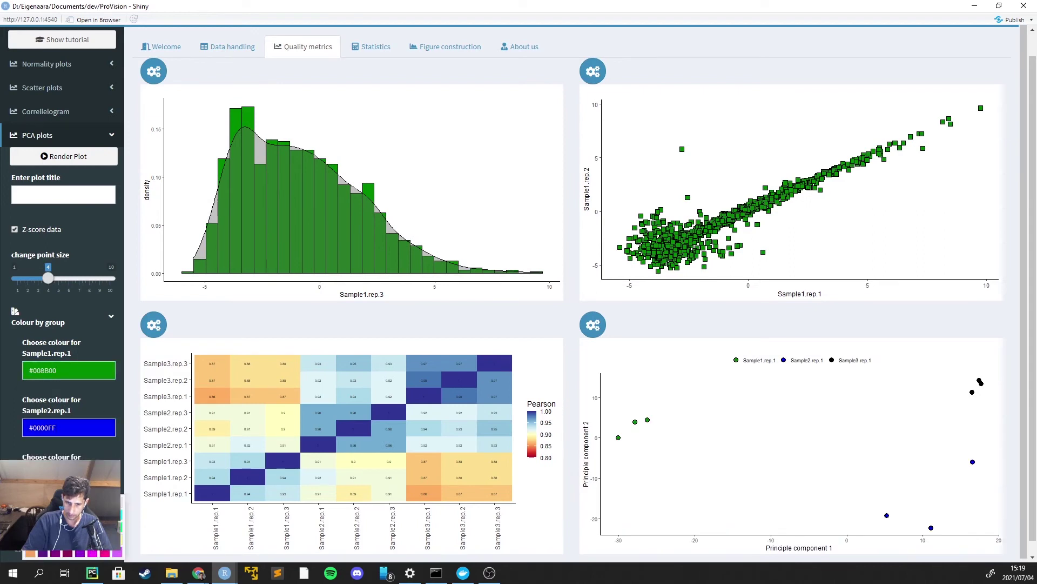
left_click(30, 513)
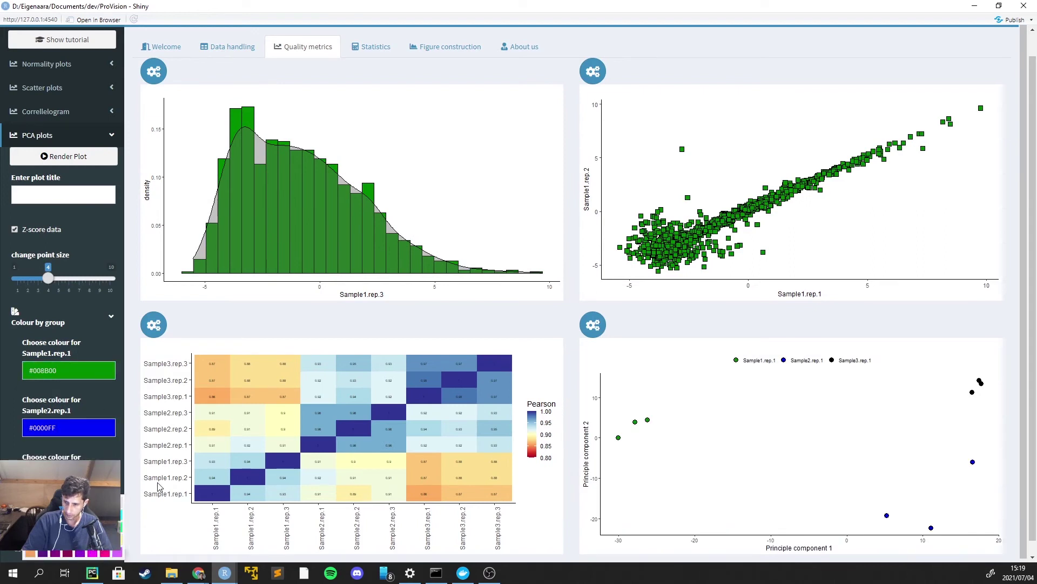
left_click(98, 399)
left_click_drag(48, 278, 58, 279)
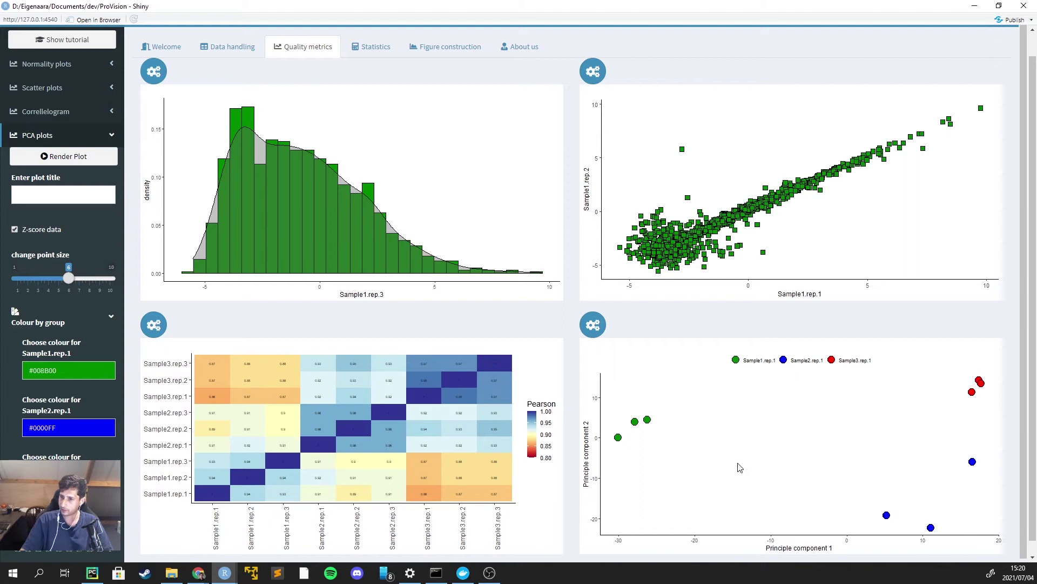
scroll(80, 428, "down", 1)
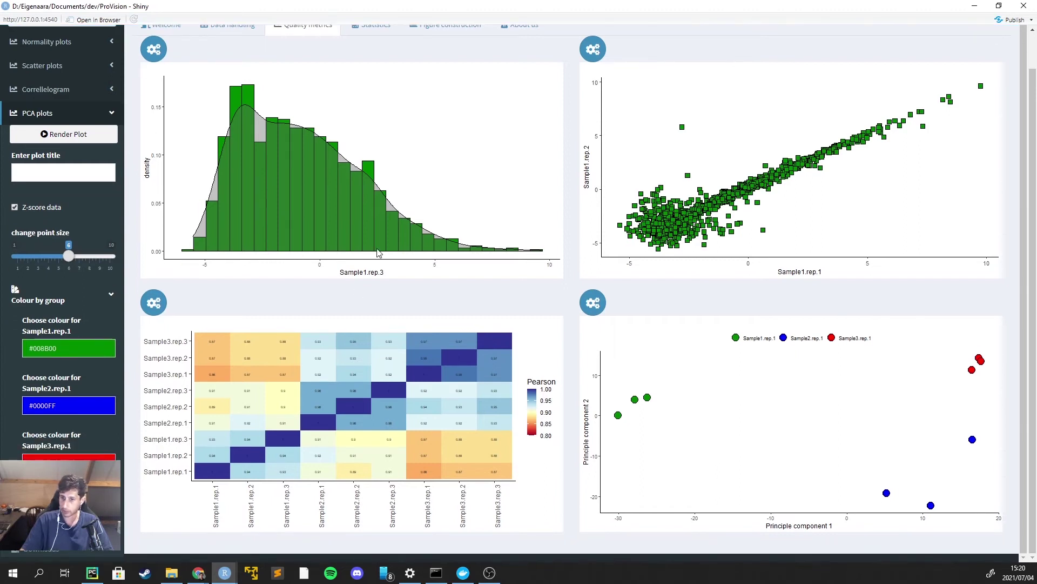
Calculate the statistics for all three condition comparisons and switch the comparison direction to B-A
scroll(373, 254, "up", 1)
left_click(373, 33)
scroll(73, 119, "up", 2)
left_click(81, 89)
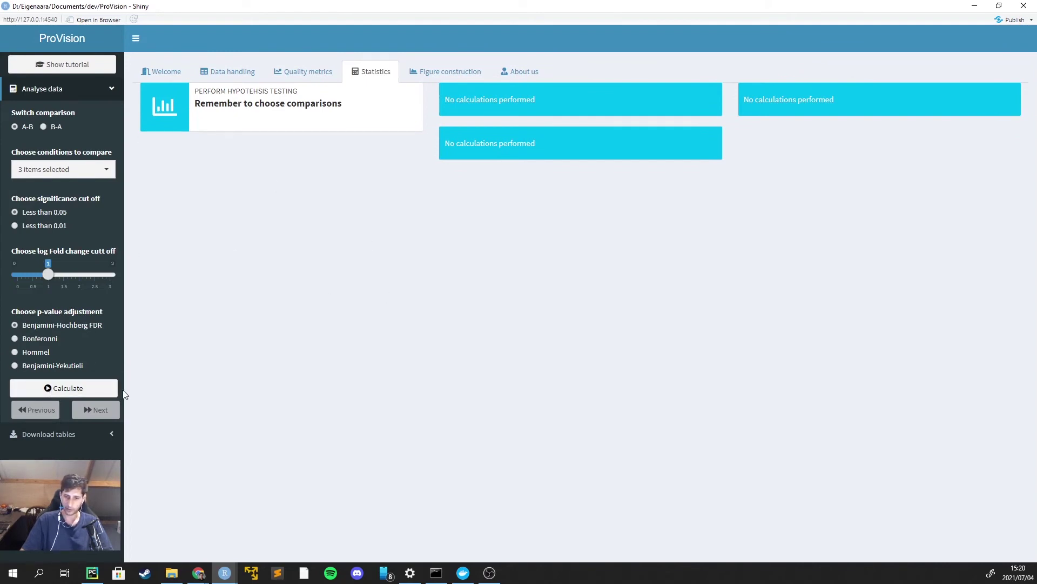
left_click(80, 391)
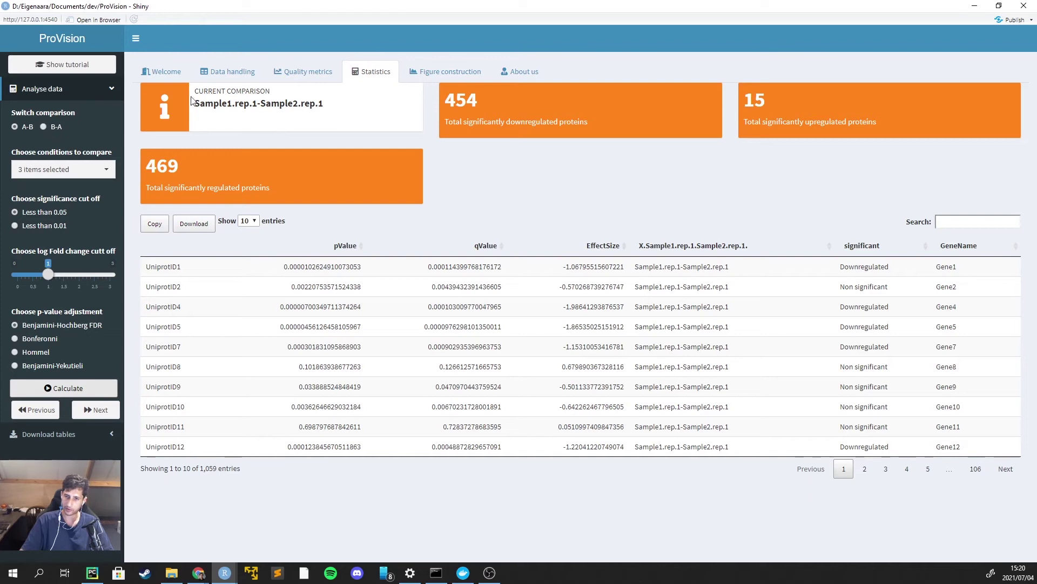
left_click_drag(329, 110, 196, 106)
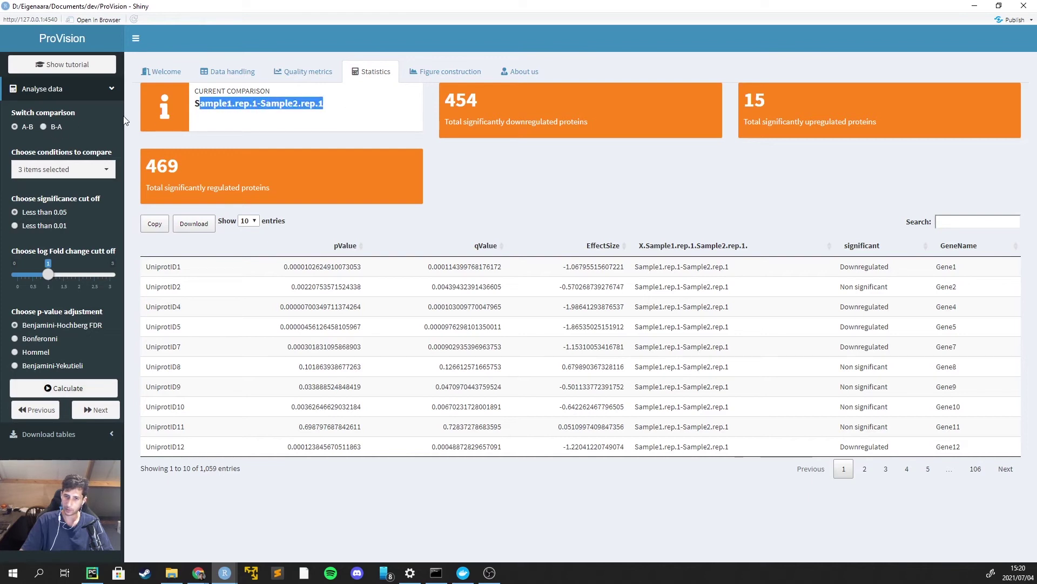
left_click(53, 127)
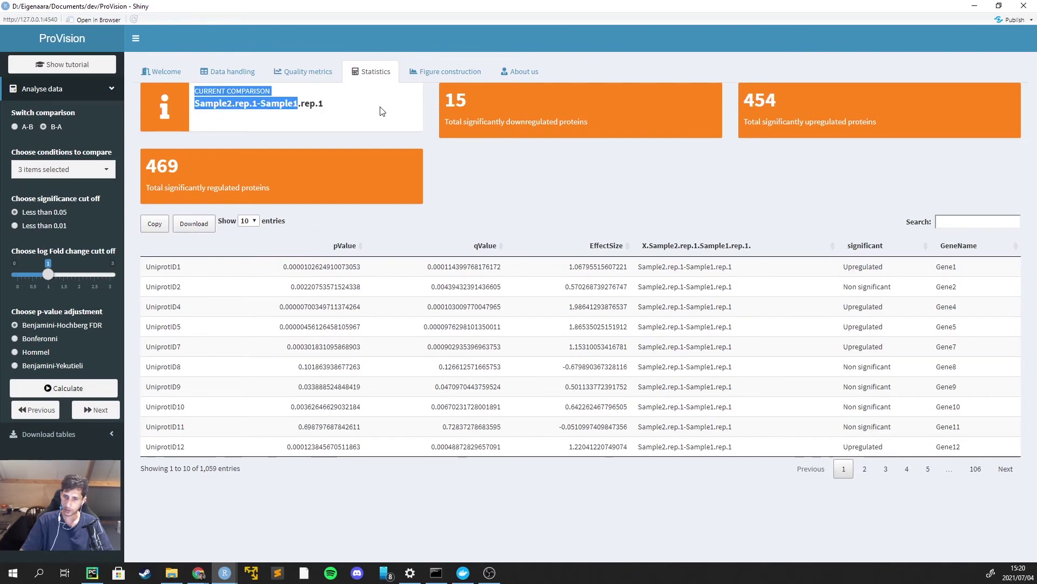
Remove Sample2.rep.1-Sample1.rep.1 from the conditions to compare and add it back
left_click(61, 171)
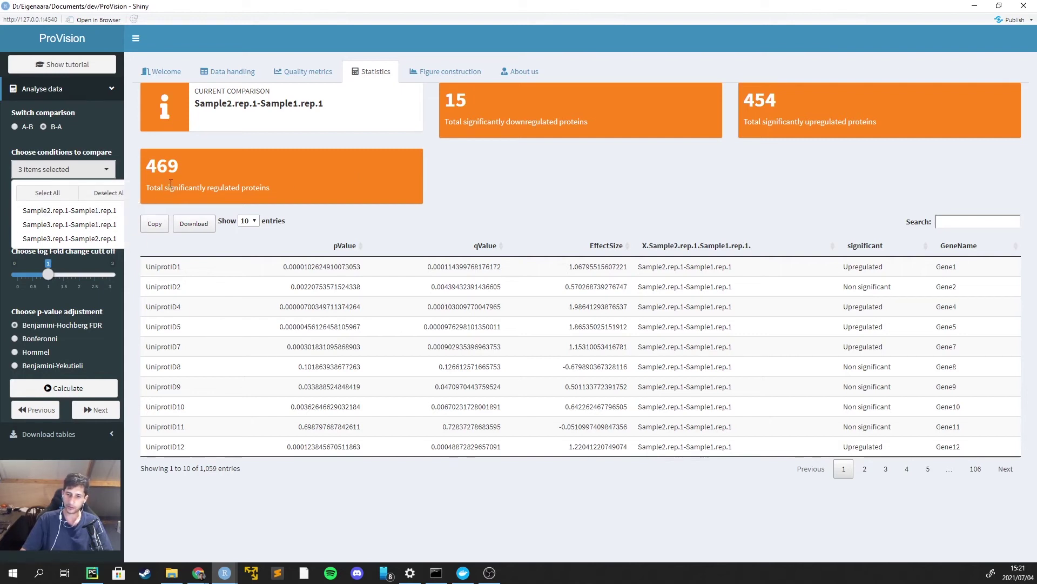
left_click(188, 158)
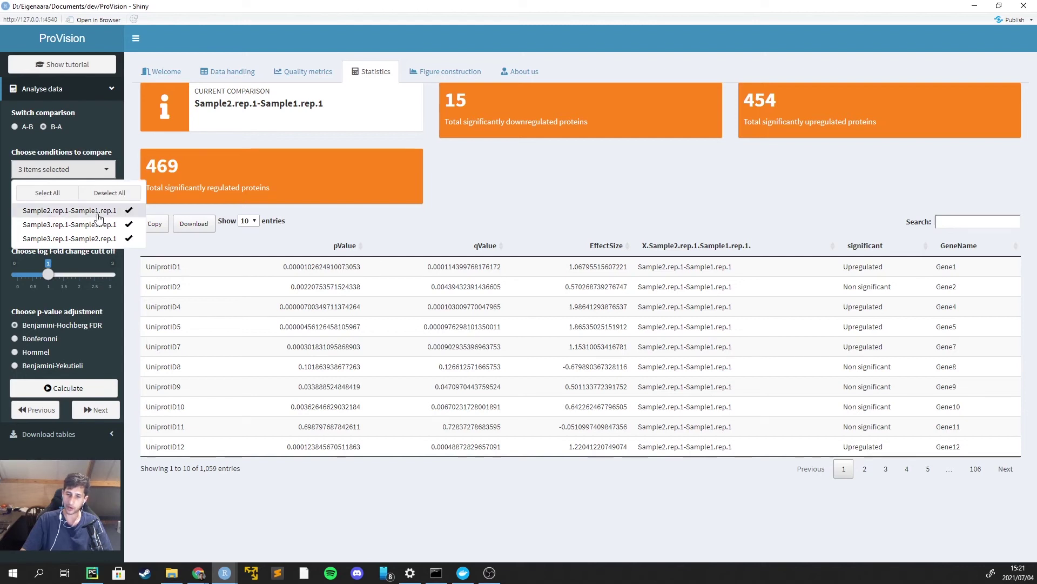
left_click(70, 210)
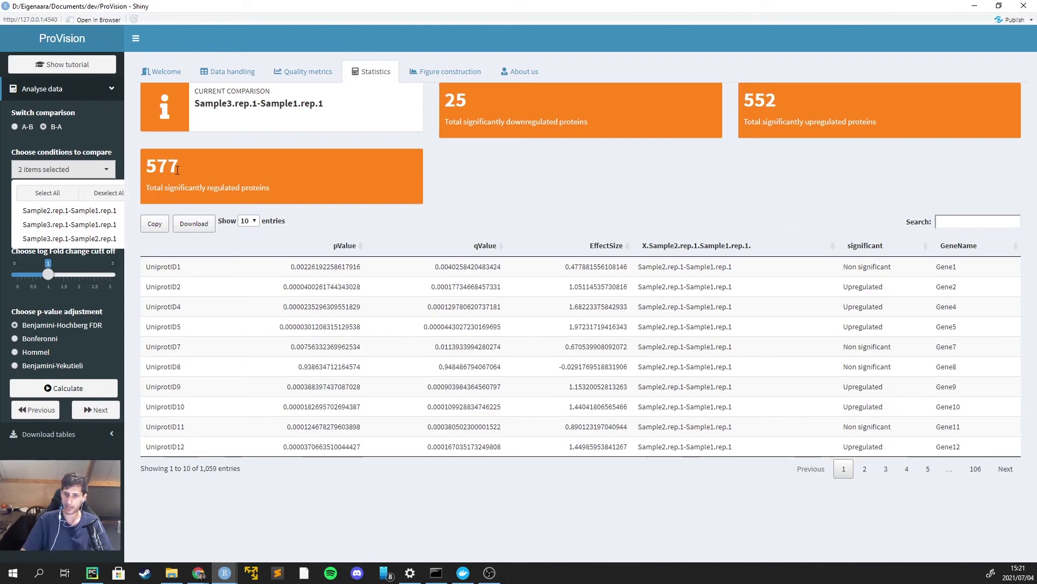
left_click(97, 212)
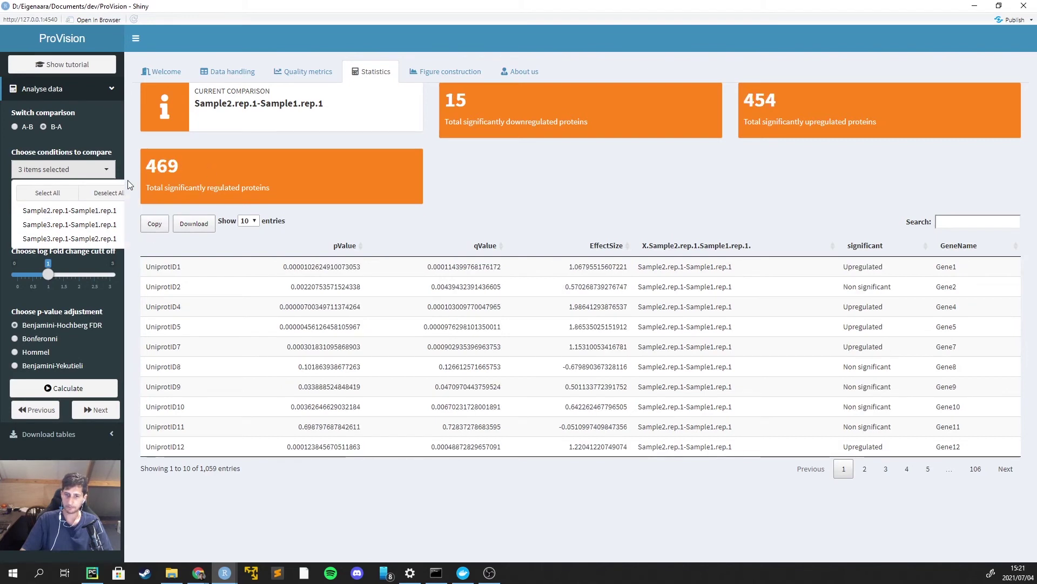
left_click(168, 176)
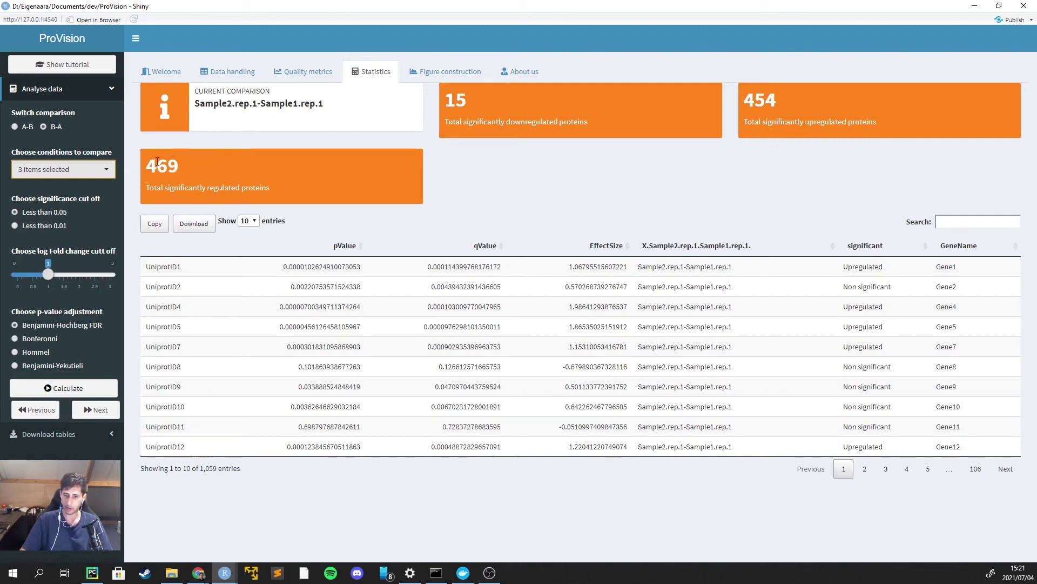
Set the significance cut off to less than 0.01, try log fold change cut offs of 0.5 and 0, and restore 1
left_click(51, 225)
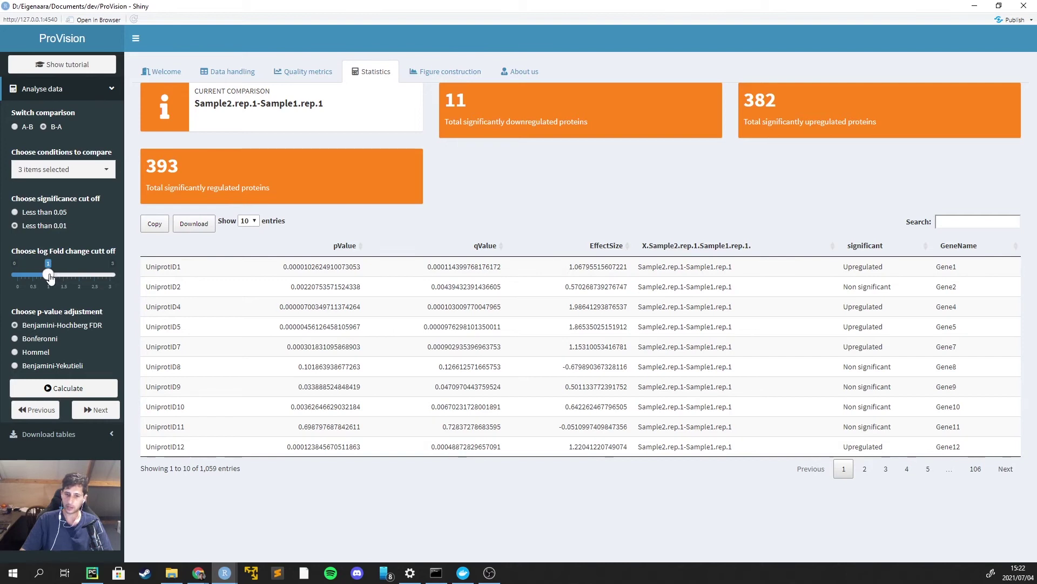
mouse_move(50, 277)
left_mouse_down()
mouse_move(109, 276)
mouse_move(49, 277)
left_mouse_up()
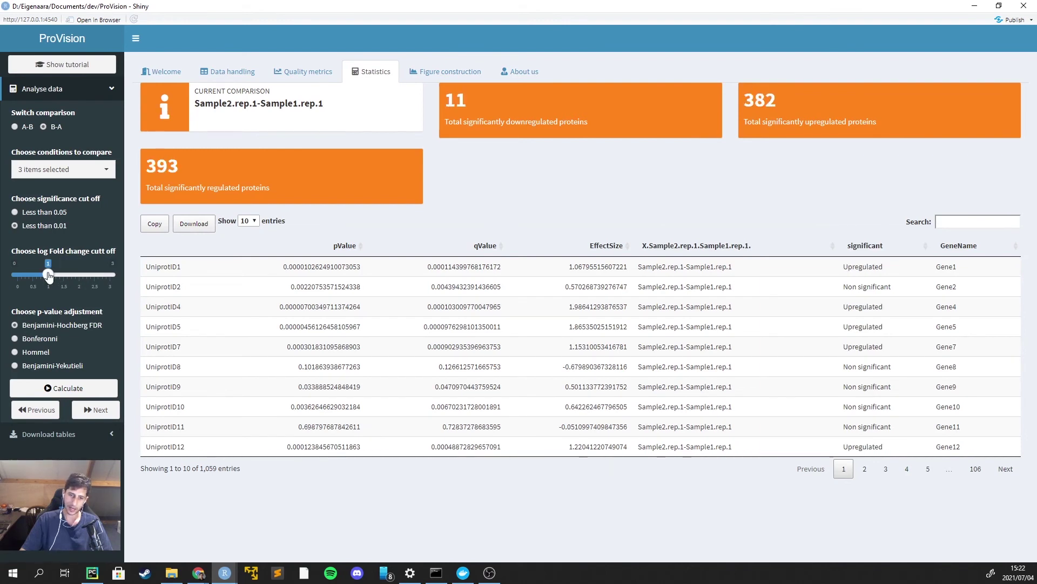
left_click_drag(49, 277, 35, 276)
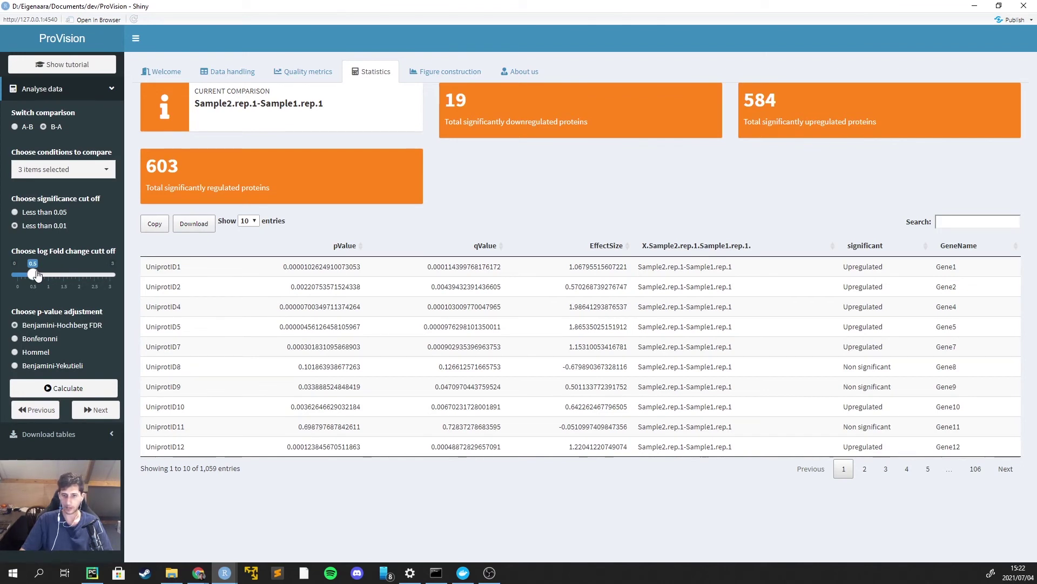
left_click_drag(35, 275, 18, 277)
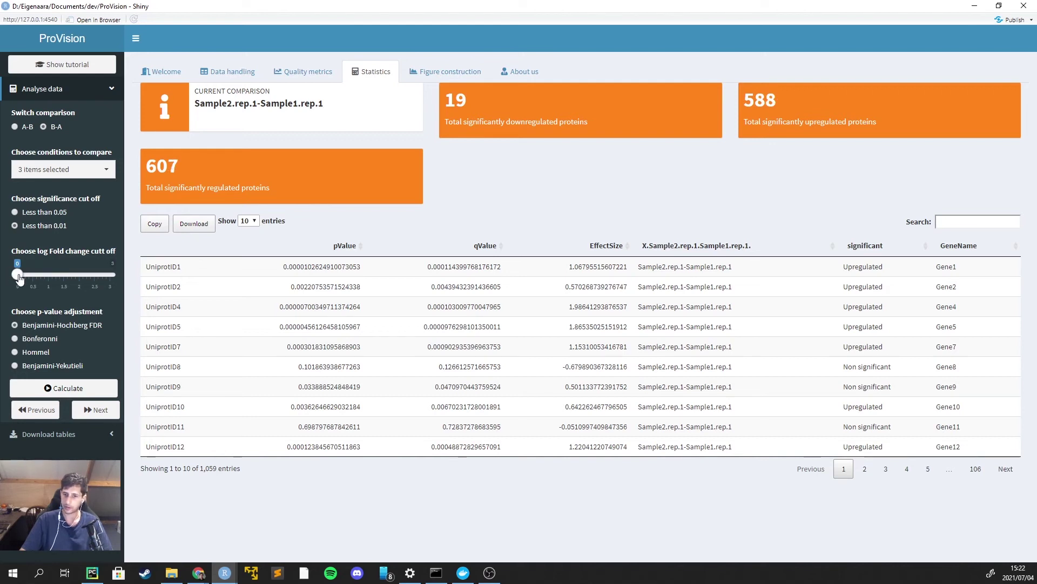
left_click_drag(19, 276, 49, 277)
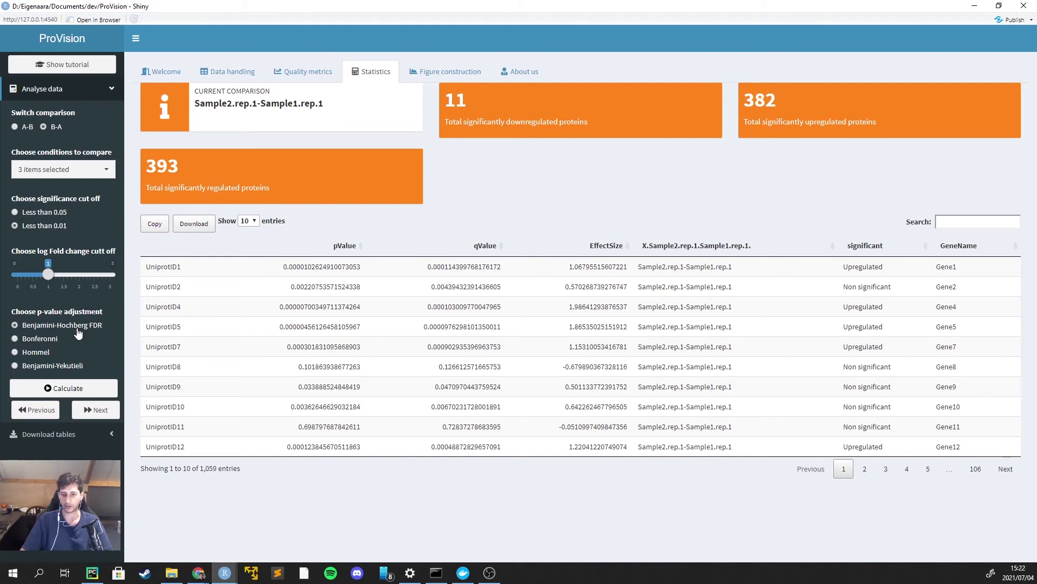
Compare the Bonferonni, Hommel and Benjamini-Yekutieli p-value adjustments with Benjamini-Hochberg FDR, ending on Benjamini-Hochberg FDR
left_click(49, 339)
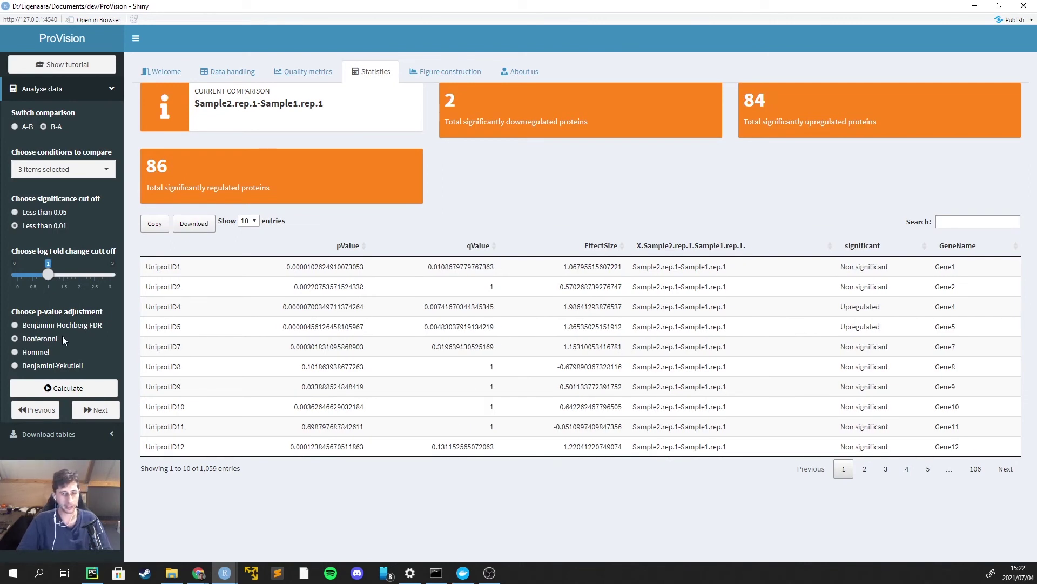
left_click(42, 327)
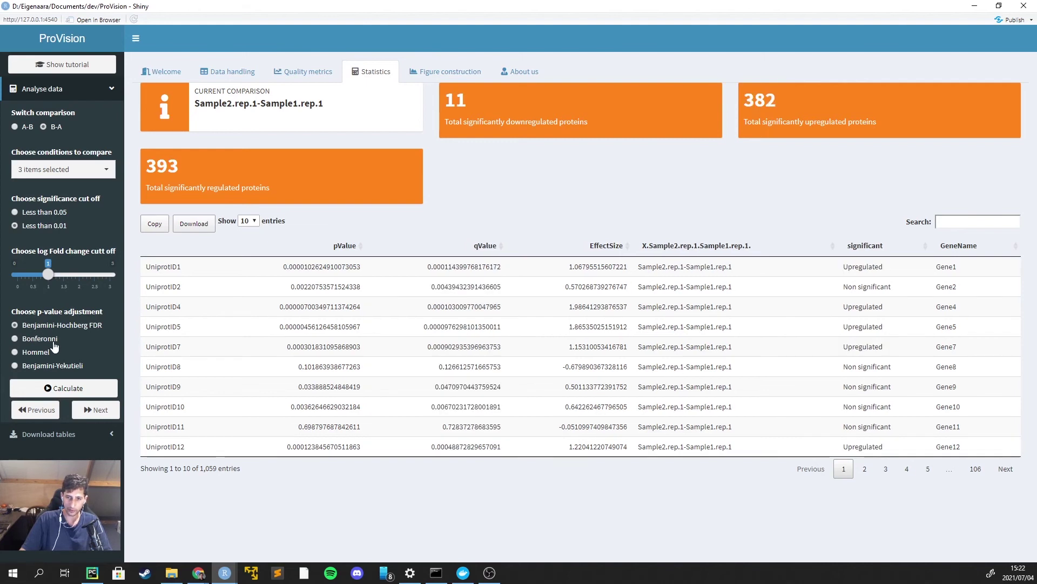
left_click(51, 334)
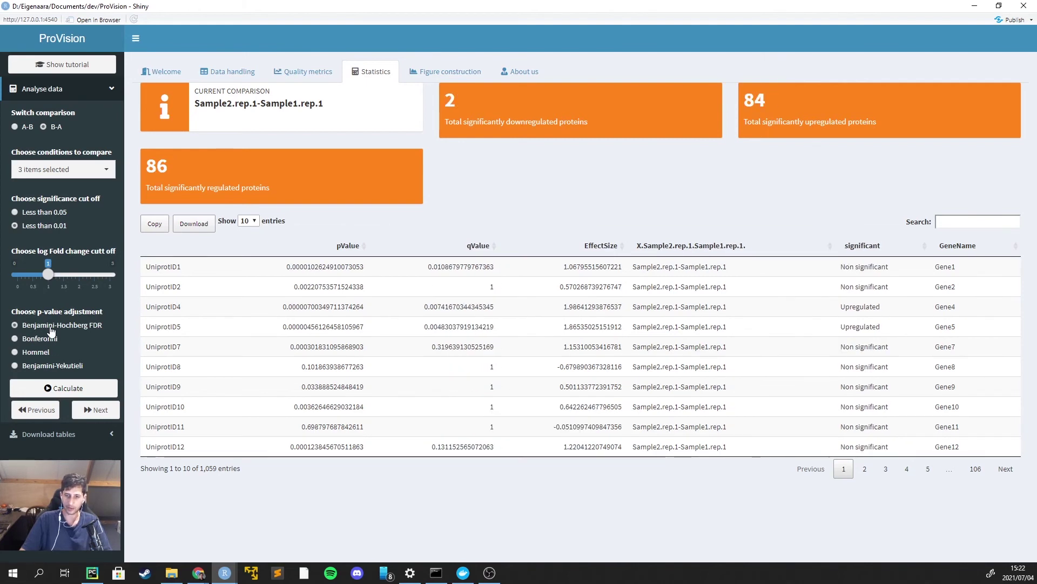
left_click(50, 327)
left_click(48, 337)
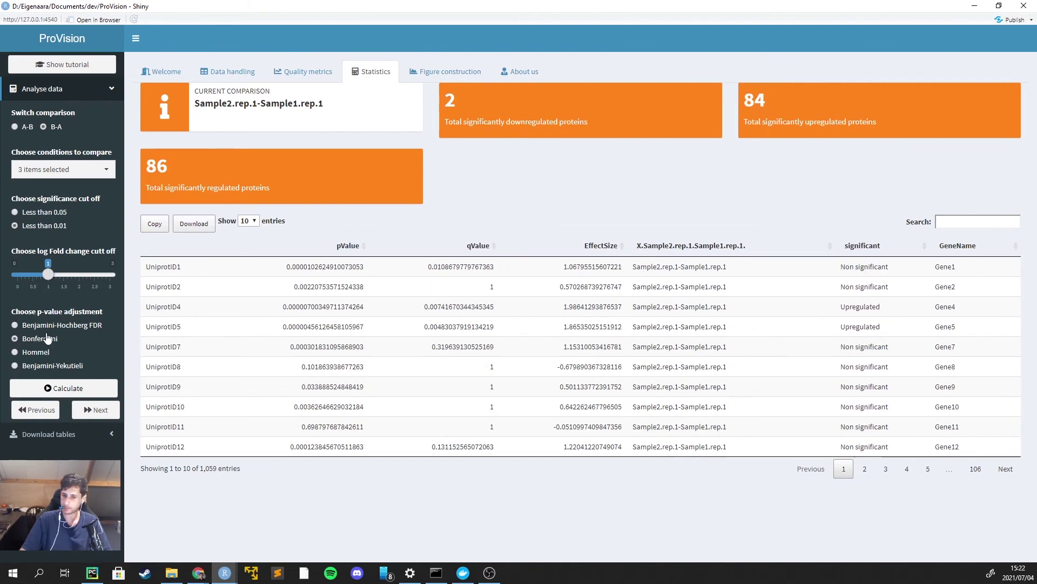
left_click(35, 352)
left_click(50, 367)
left_click(51, 327)
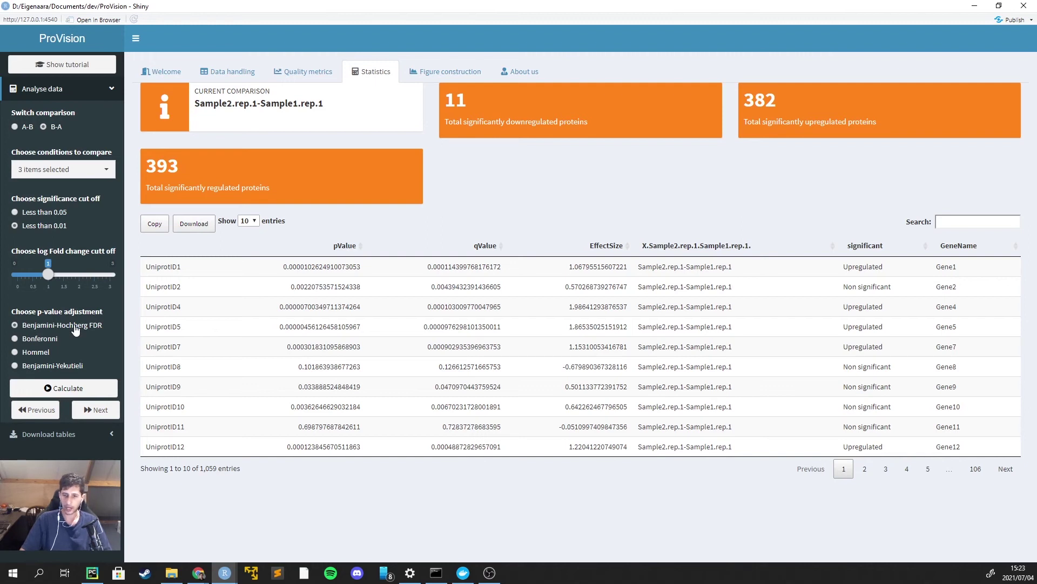
left_click(57, 340)
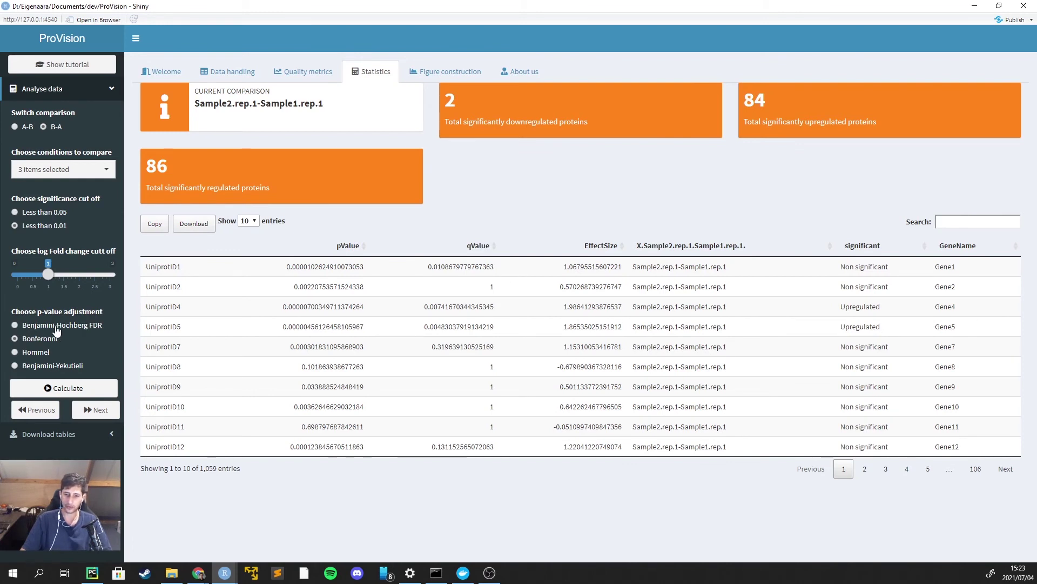
left_click(56, 327)
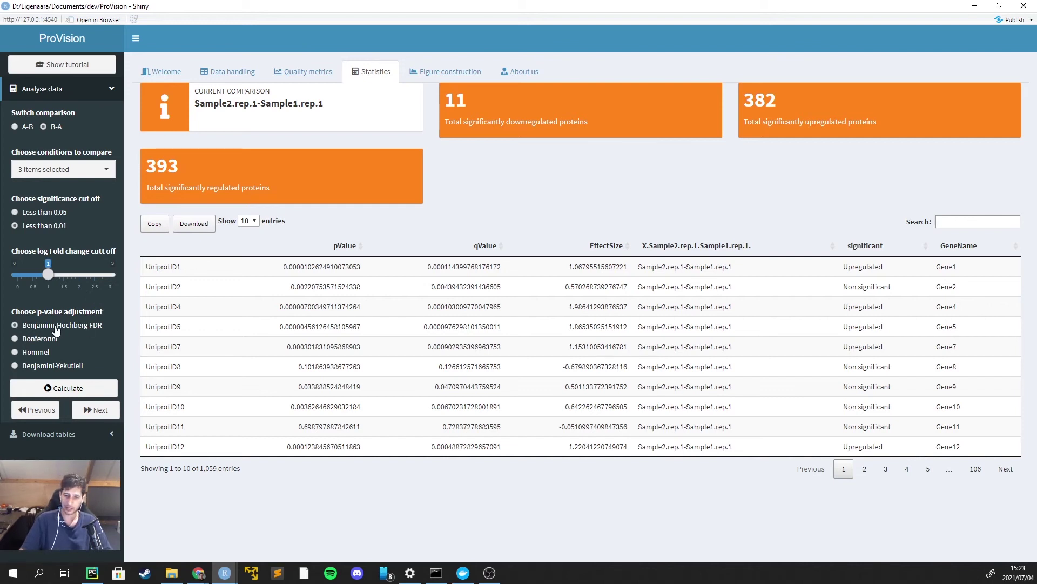
Read through the statistics tutorial, including its sections on the general approach and on Limma and linear models
left_click(38, 66)
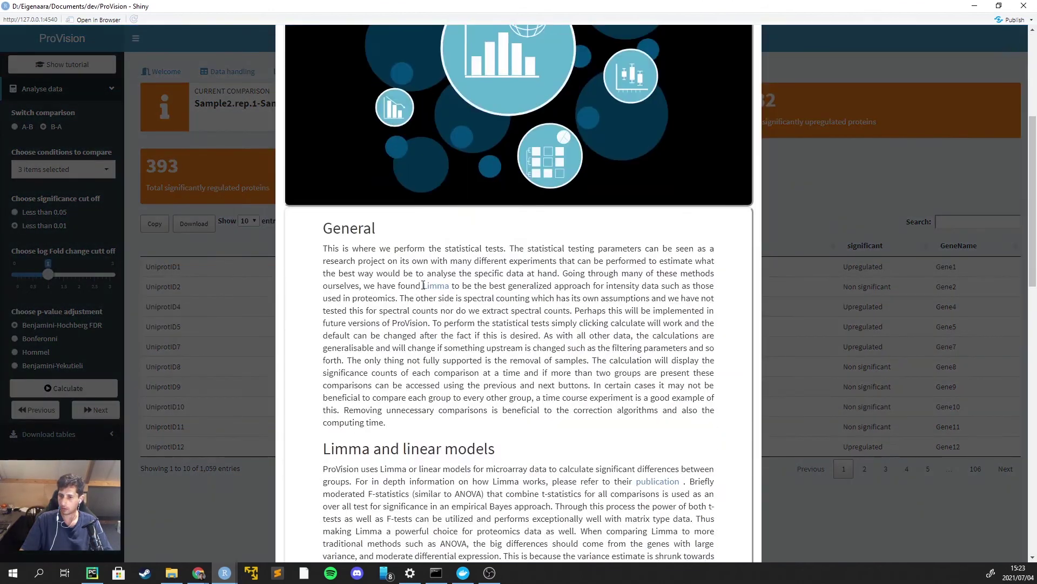
scroll(423, 323, "down", 10)
scroll(423, 323, "down", 5)
left_click_drag(332, 237, 681, 470)
left_click(201, 250)
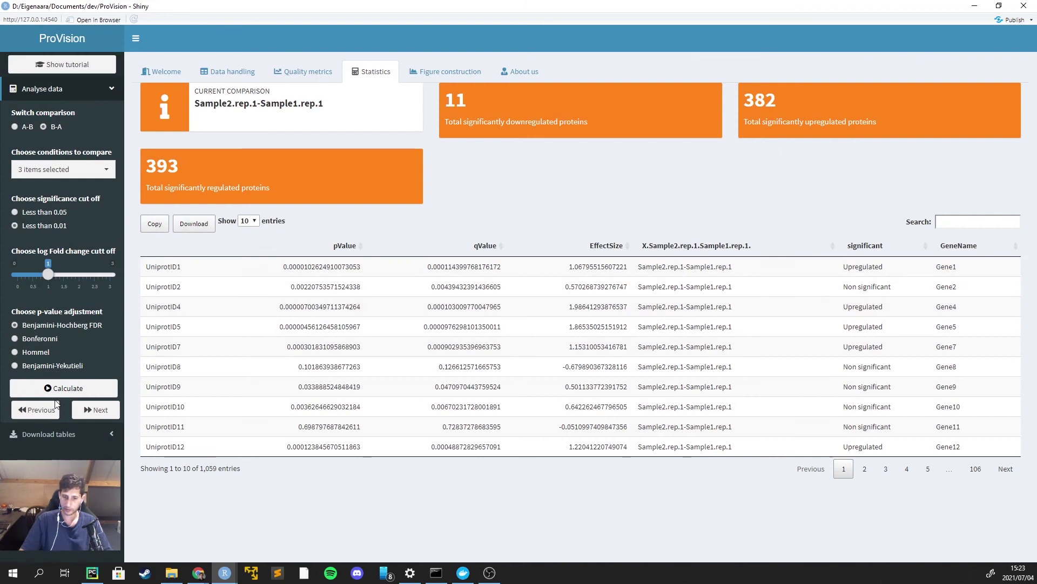
Review the download options for the statistics tables and show all entries in the results table
left_click(51, 434)
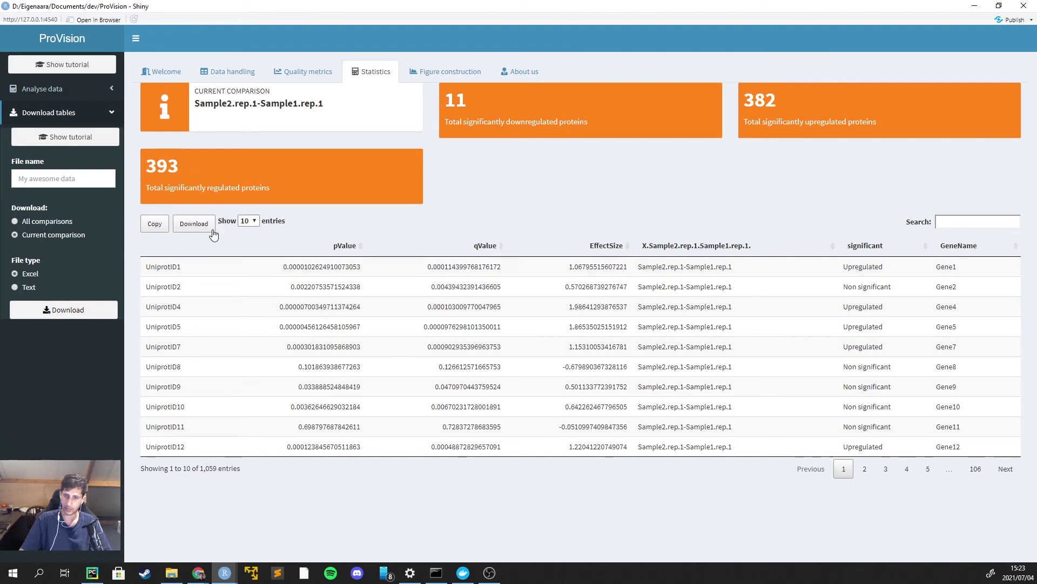
left_click(201, 226)
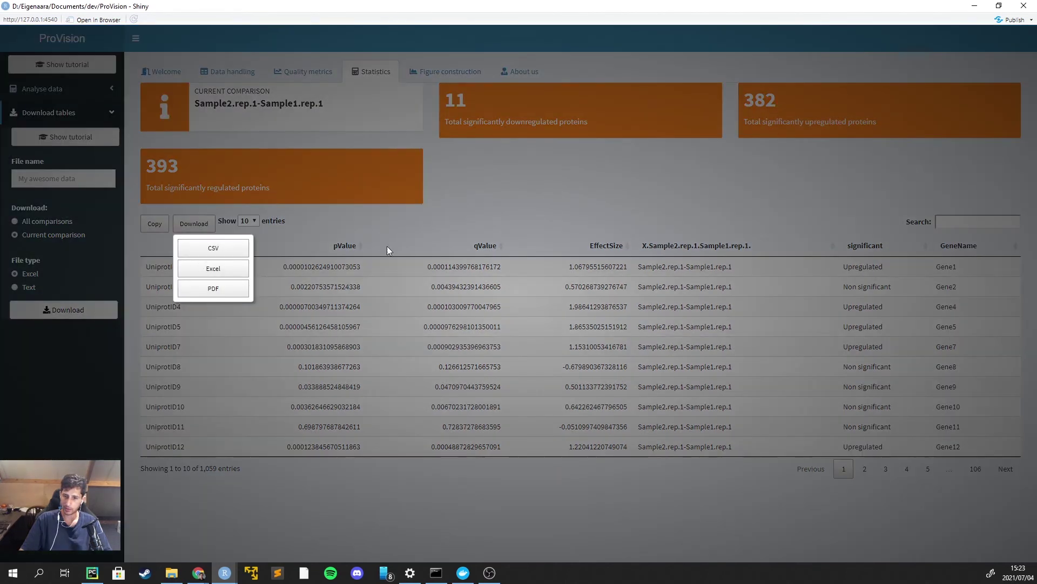
left_click(263, 249)
left_click(248, 221)
left_click(247, 259)
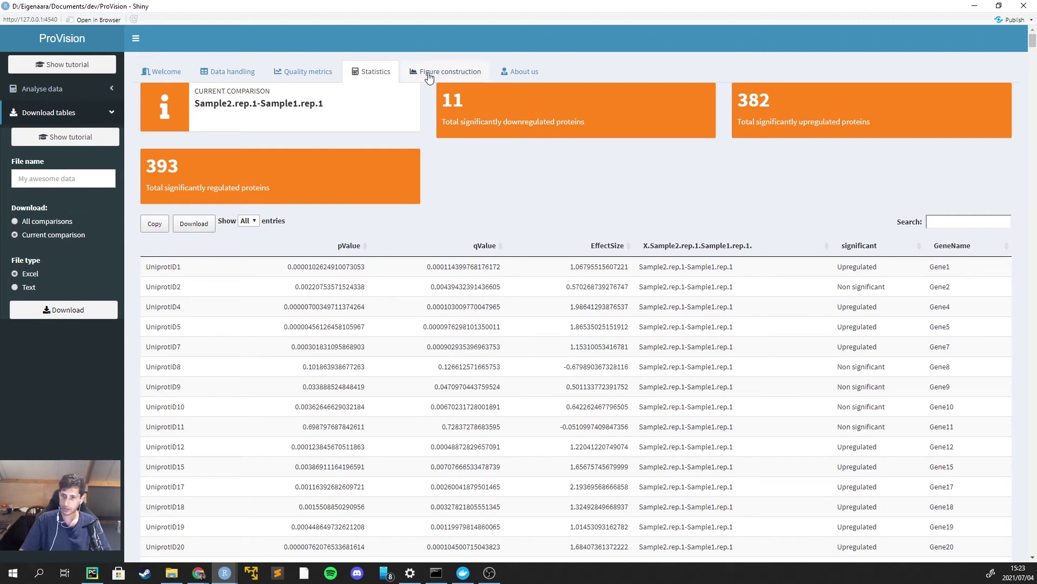
left_click(95, 113)
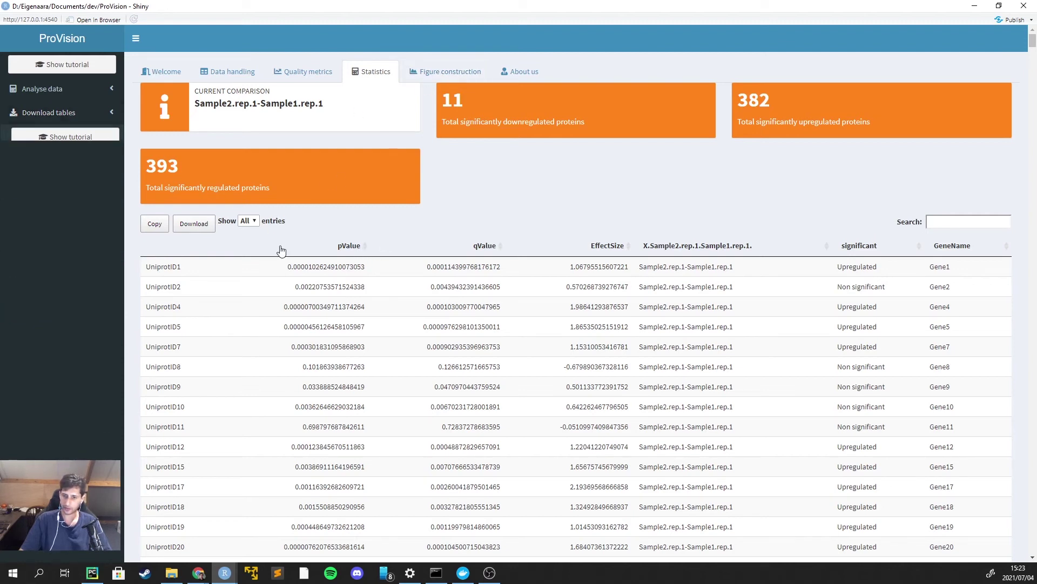
Render the volcano plot for the calculated comparisons in the figure construction section
left_click(427, 72)
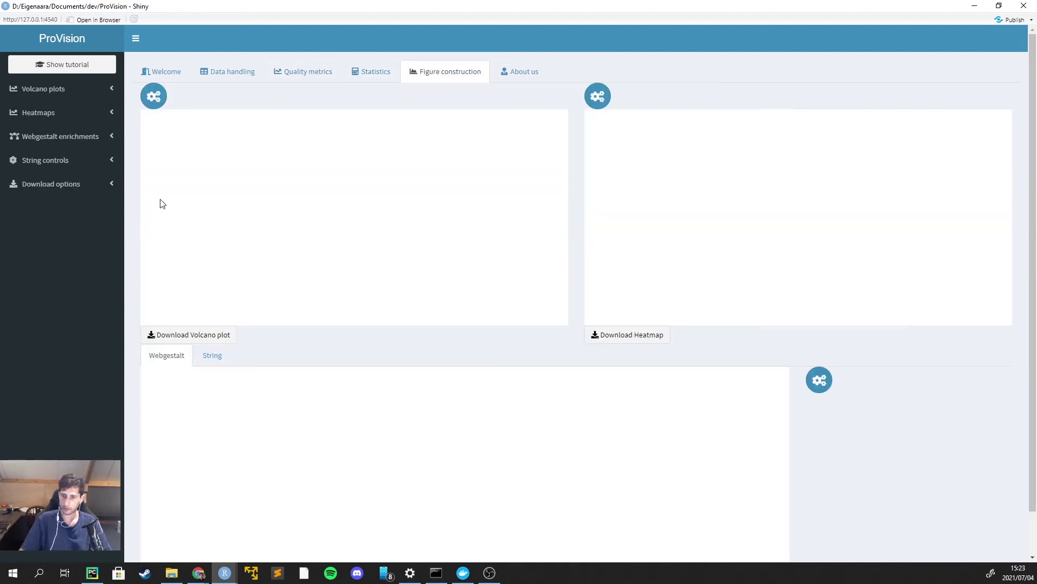
left_click(91, 95)
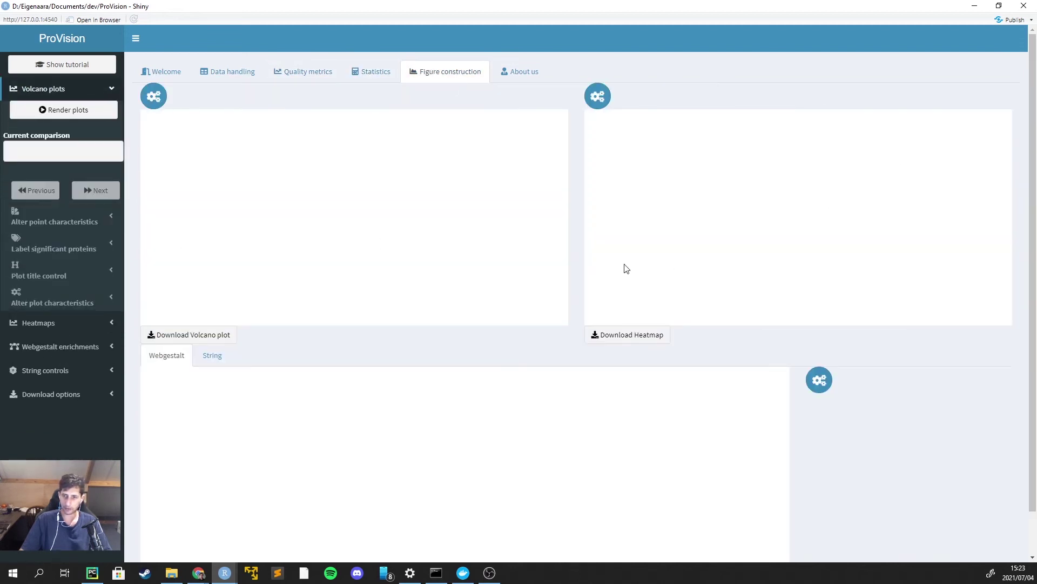
left_click(104, 96)
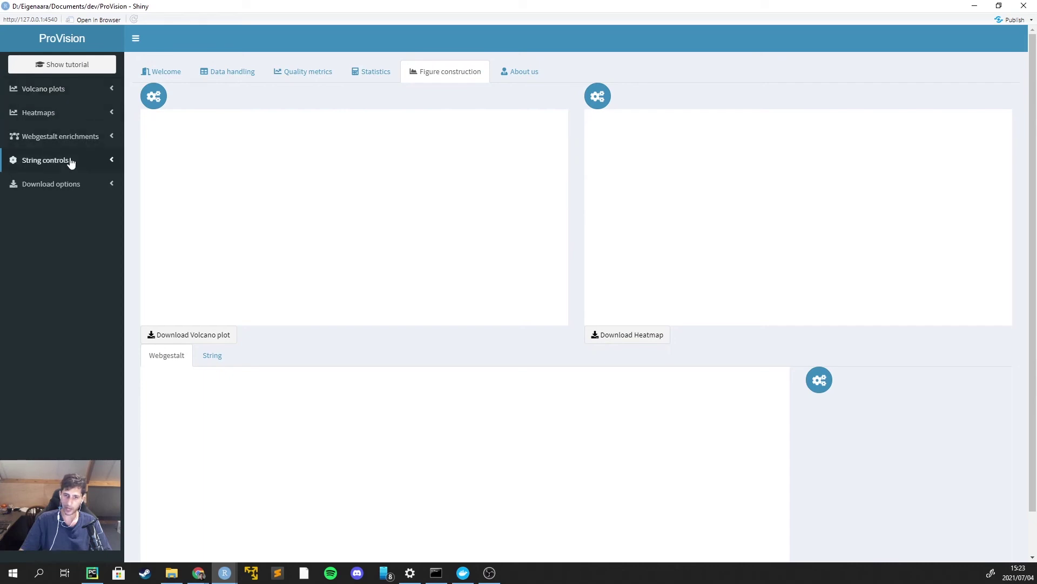
left_click(69, 89)
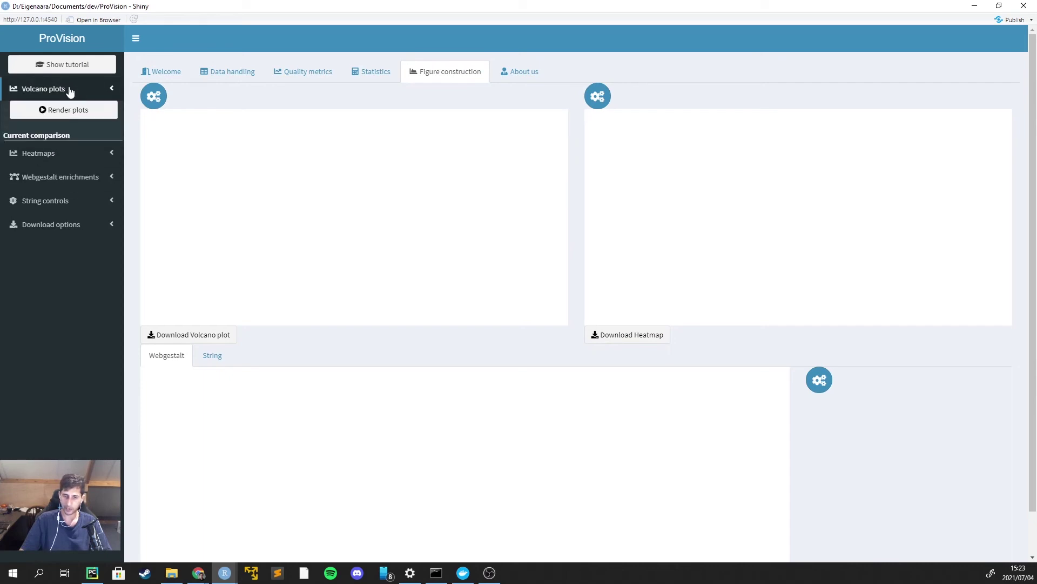
left_click(70, 115)
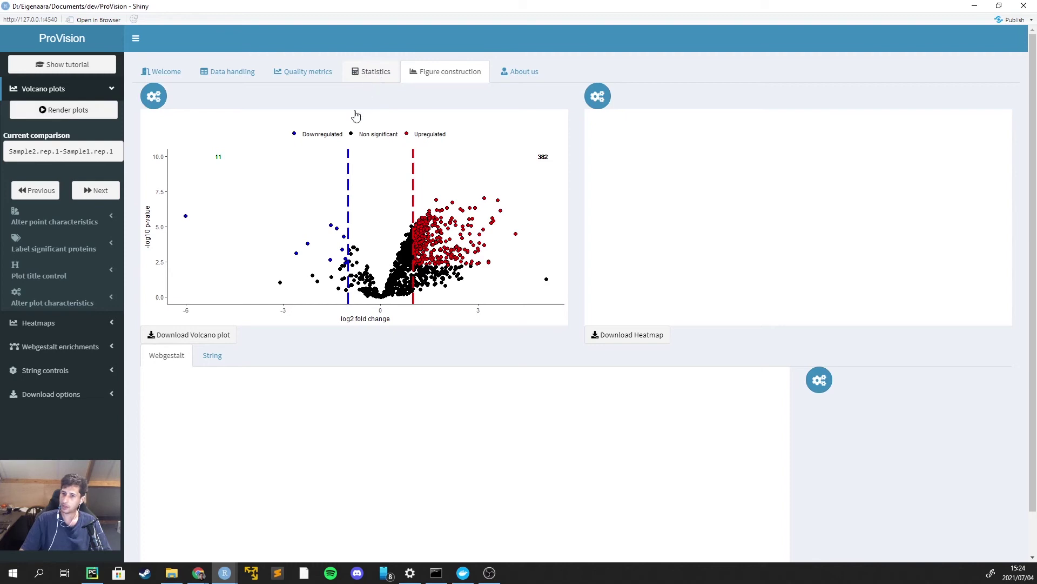
Switch the statistics comparison direction to A-B and return to the volcano plot
left_click(374, 74)
left_click(438, 72)
left_click(373, 73)
left_click(42, 88)
left_click(25, 127)
left_click(454, 73)
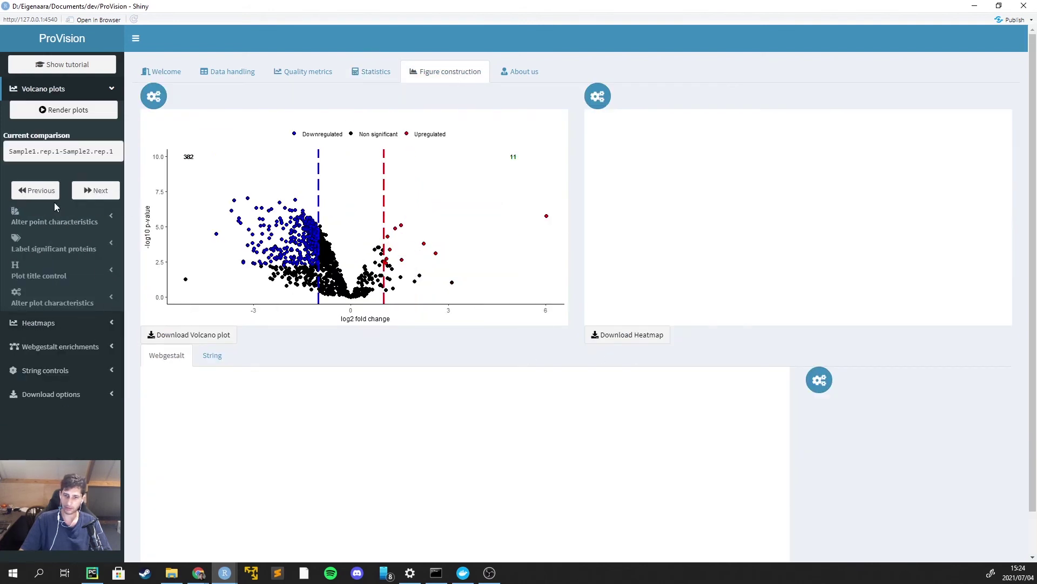
Try to step the volcano plot forward through the other comparisons
left_click(94, 192)
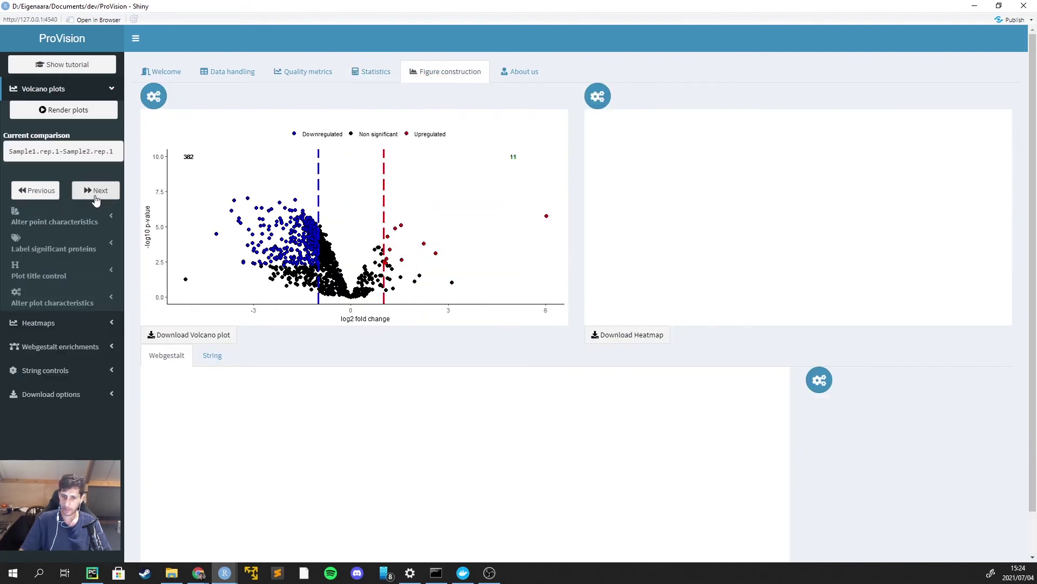
left_click(94, 191)
left_click(94, 197)
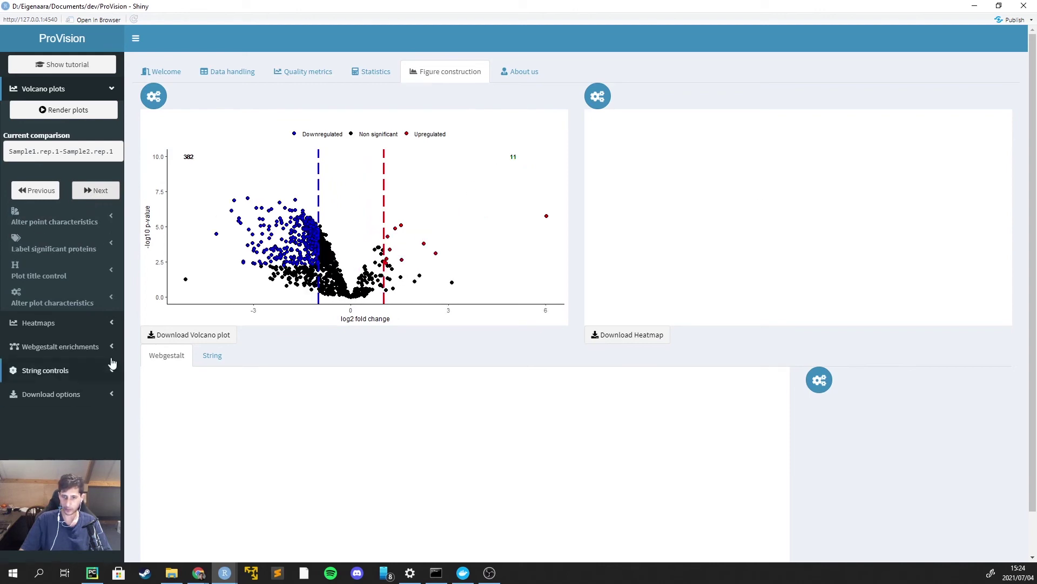
Set the volcano plot's point size to 4 and its transparency to 0.6
left_click(65, 227)
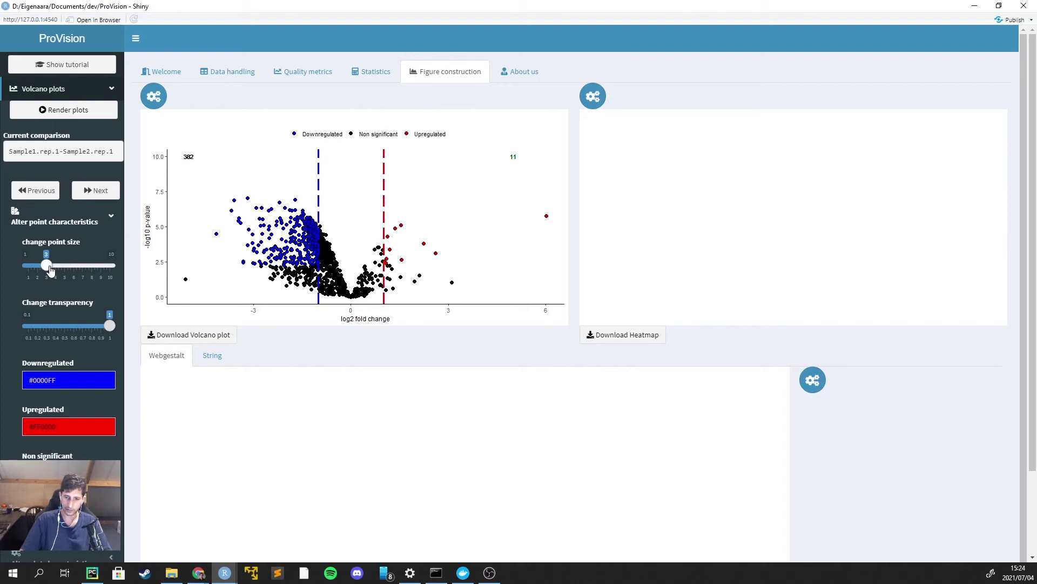
left_click_drag(64, 267, 67, 267)
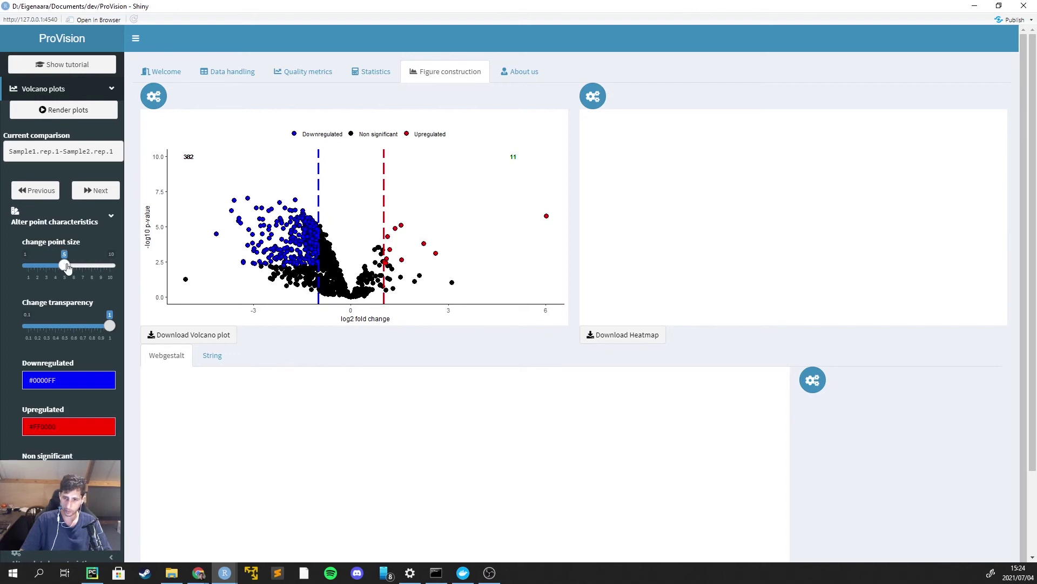
left_click_drag(110, 331, 73, 329)
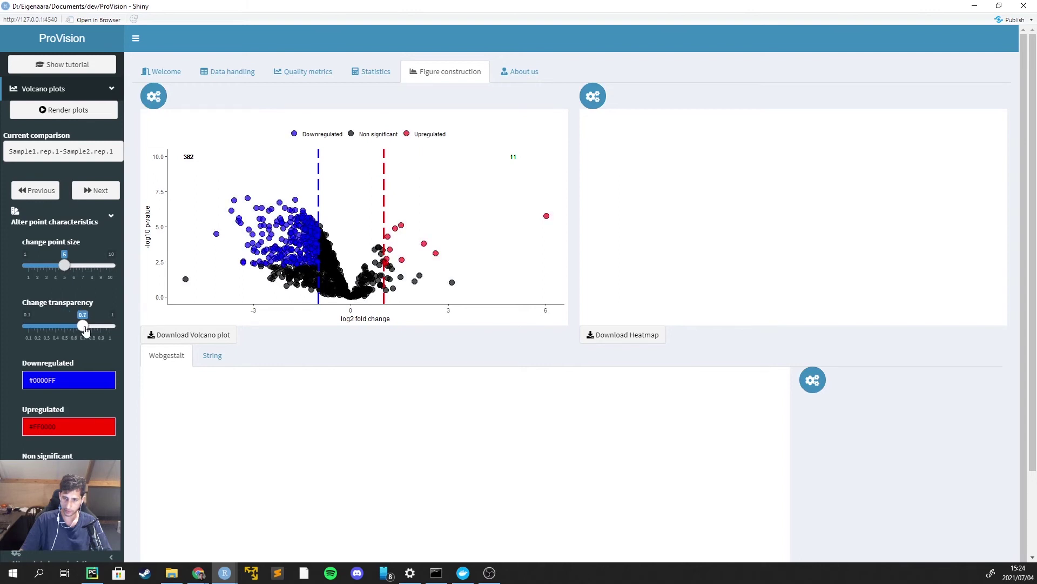
left_click_drag(85, 330, 73, 327)
left_click_drag(65, 270, 55, 270)
Colour the downregulated points blue (#1E90FF) and the upregulated points orange (#FF7F00)
left_click(64, 379)
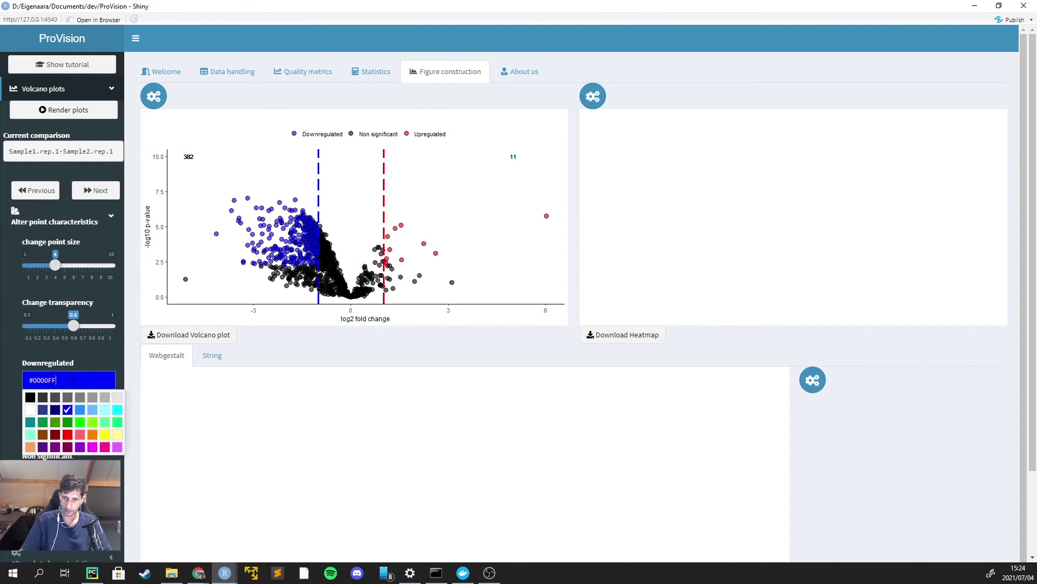
left_click(106, 356)
left_click(103, 380)
left_click(79, 409)
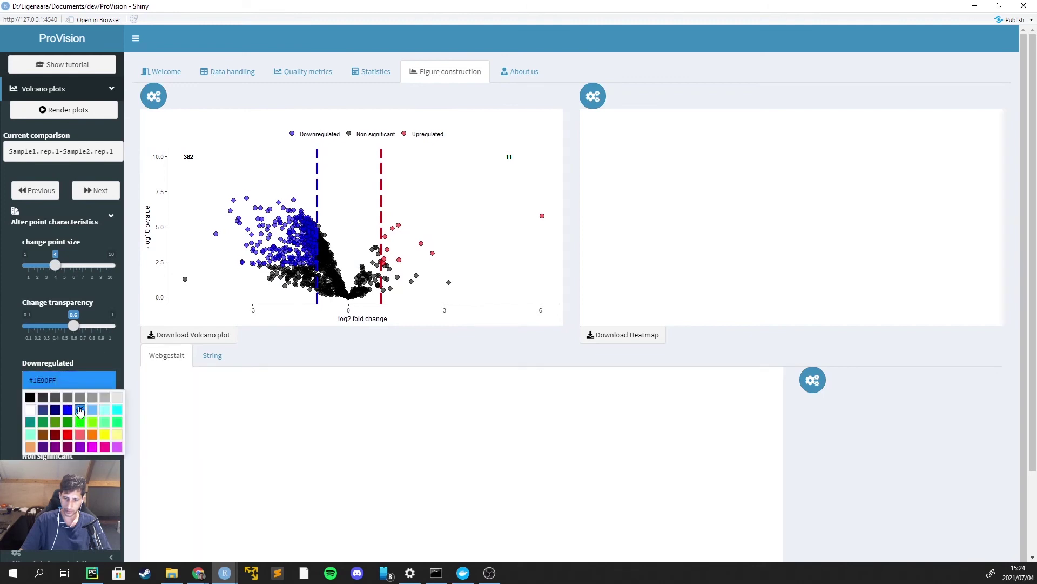
left_click(96, 357)
left_click(71, 426)
left_click(93, 481)
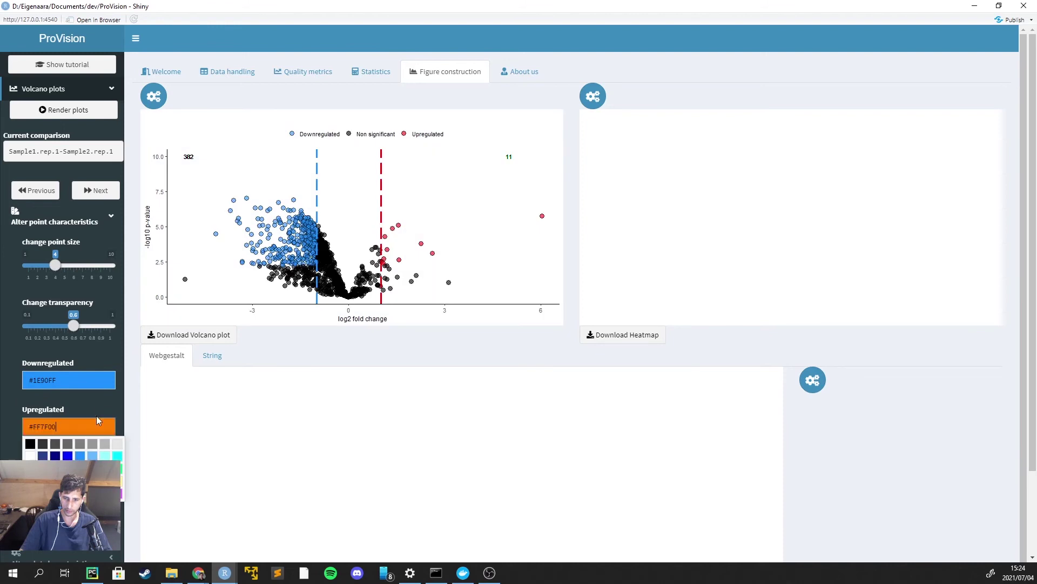
left_click(100, 393)
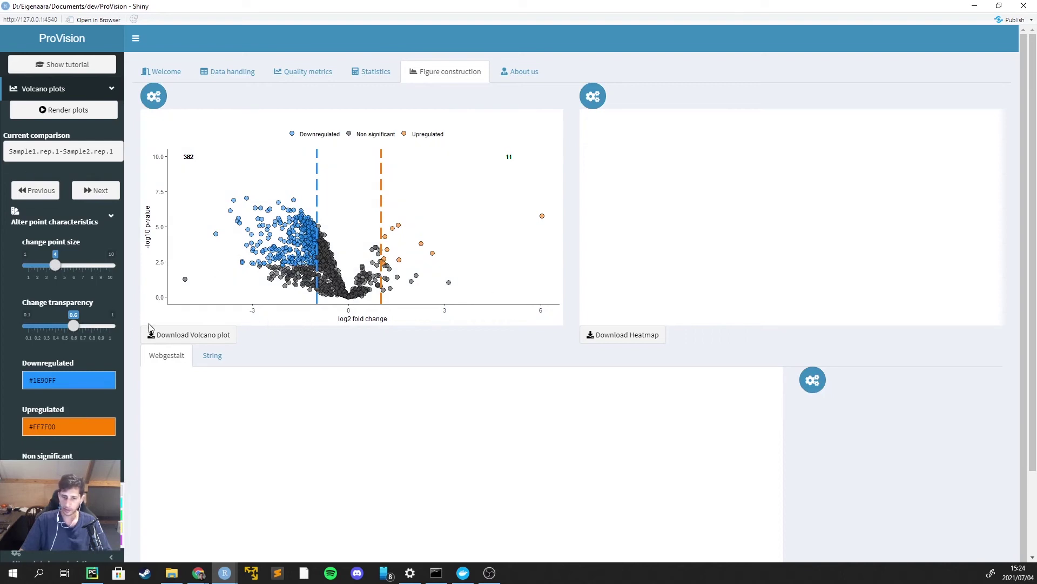
Label the top 7 significantly regulated proteins on both the upregulated and downregulated sides of the volcano plot
scroll(84, 411, "down", 1)
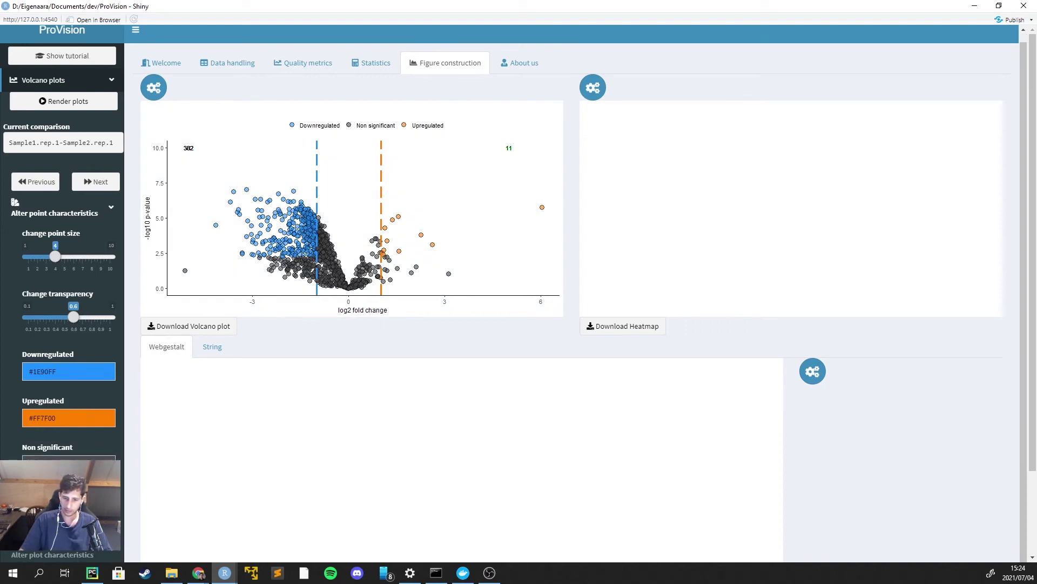
left_click(59, 496)
left_click(50, 321)
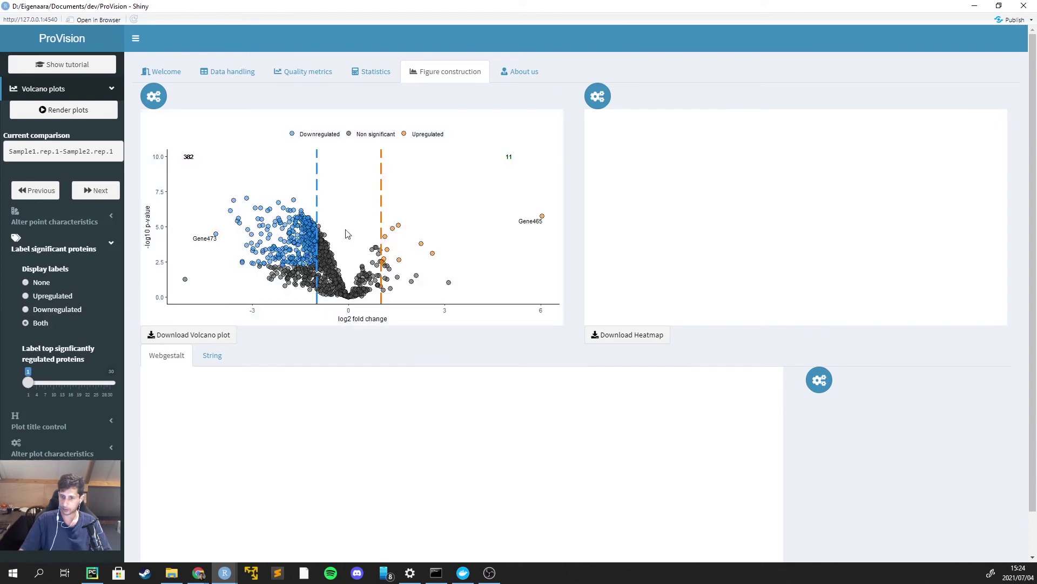
left_click(54, 297)
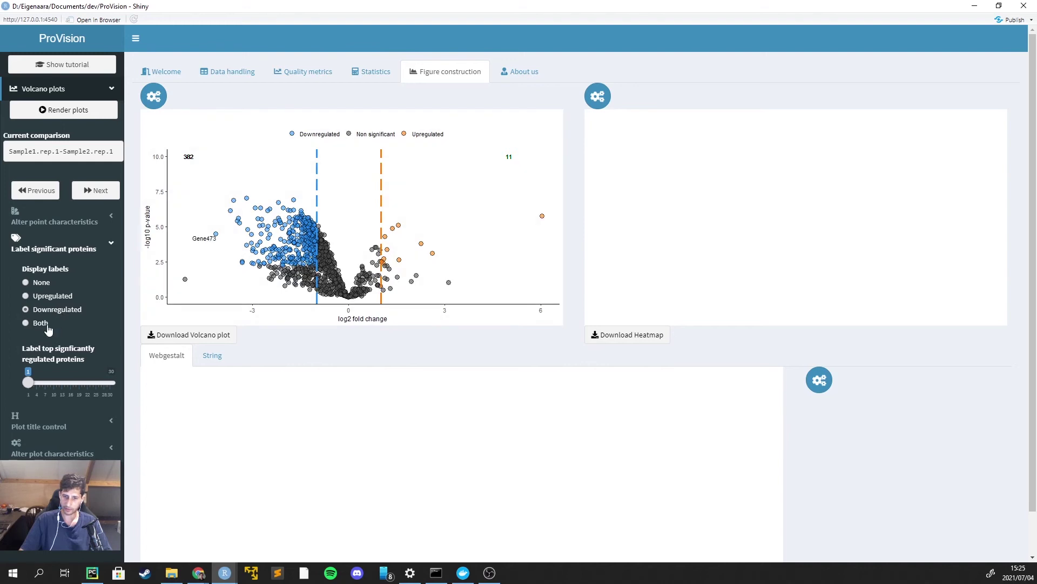
left_click(46, 326)
left_click_drag(29, 384, 129, 389)
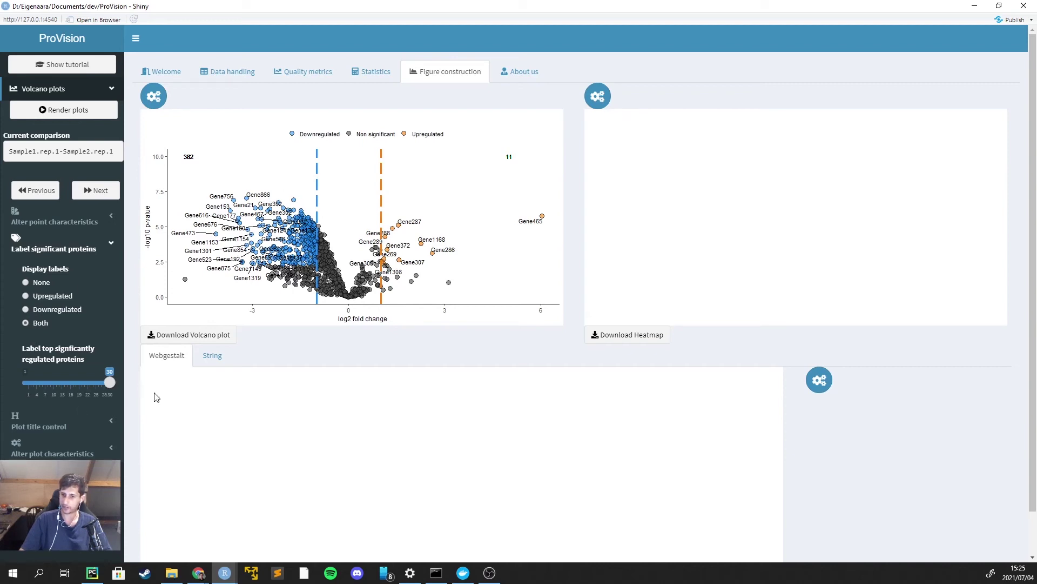
left_click_drag(117, 382, 45, 382)
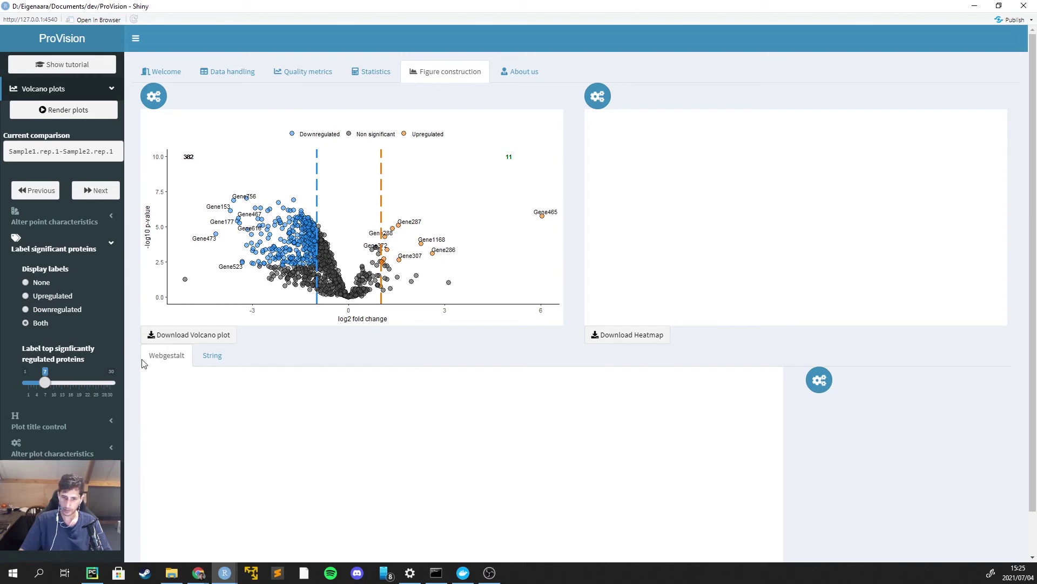
Title the plot "Volcano plot", centre the title above the plot and set its face to bold.italic
left_click(39, 424)
left_click(68, 308)
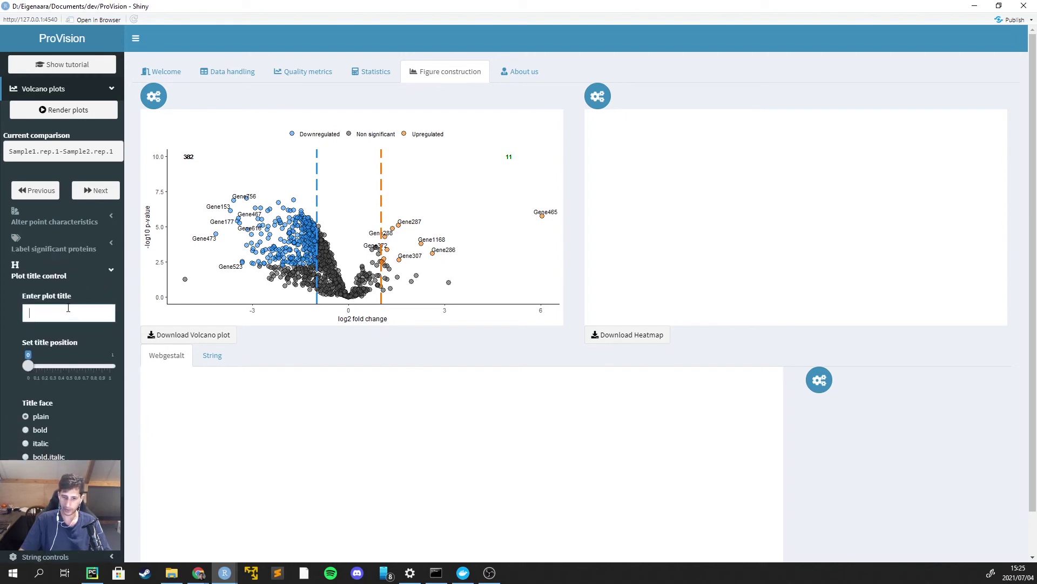
type("B")
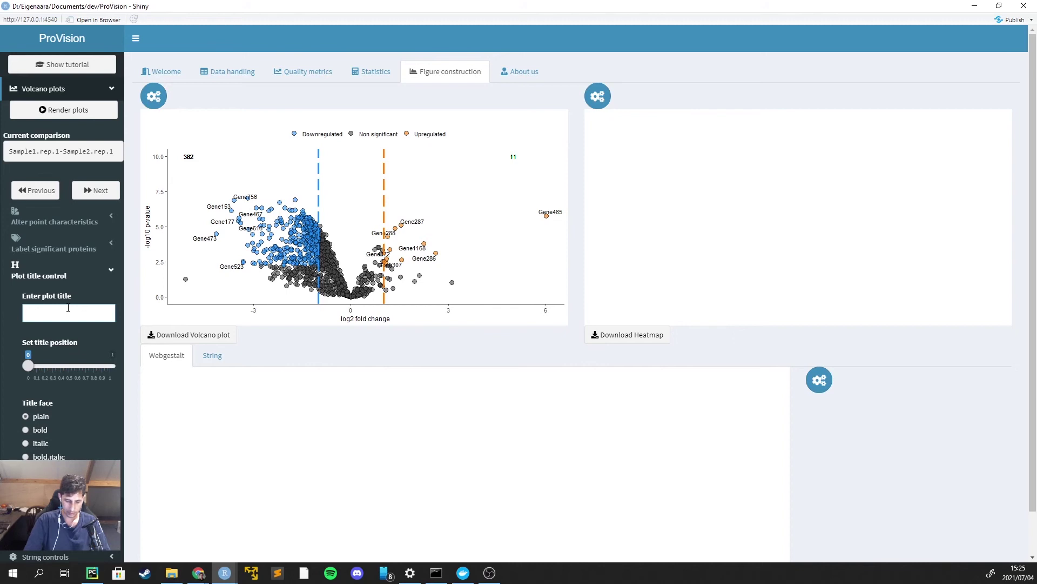
type("Volcano ")
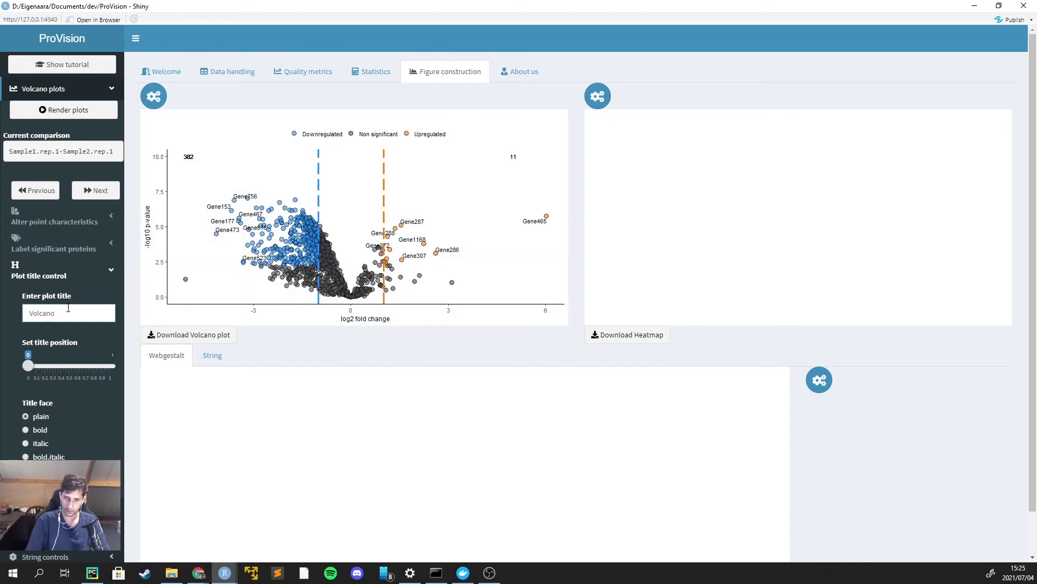
type("plot")
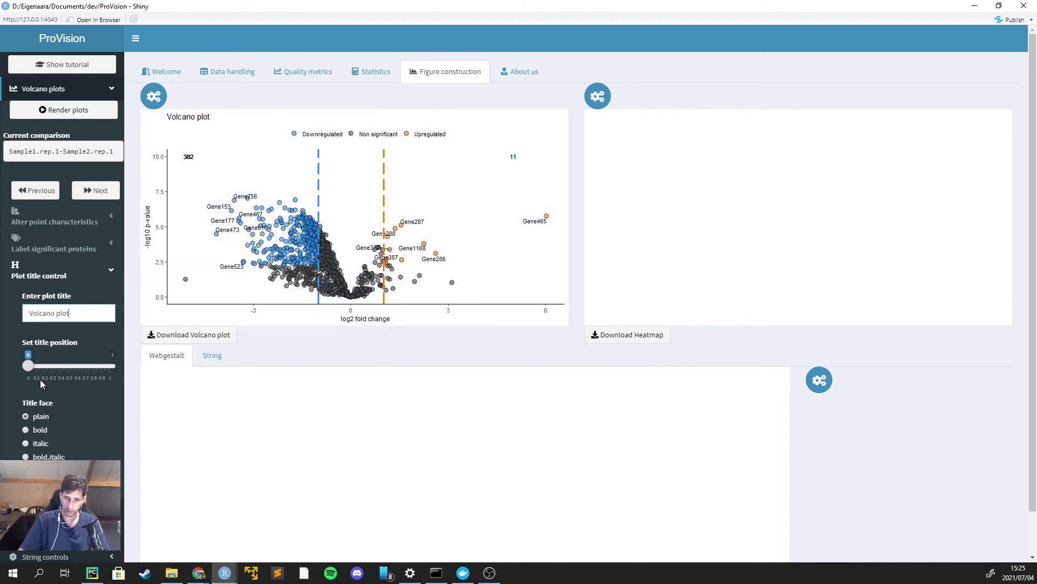
left_click_drag(28, 372, 77, 367)
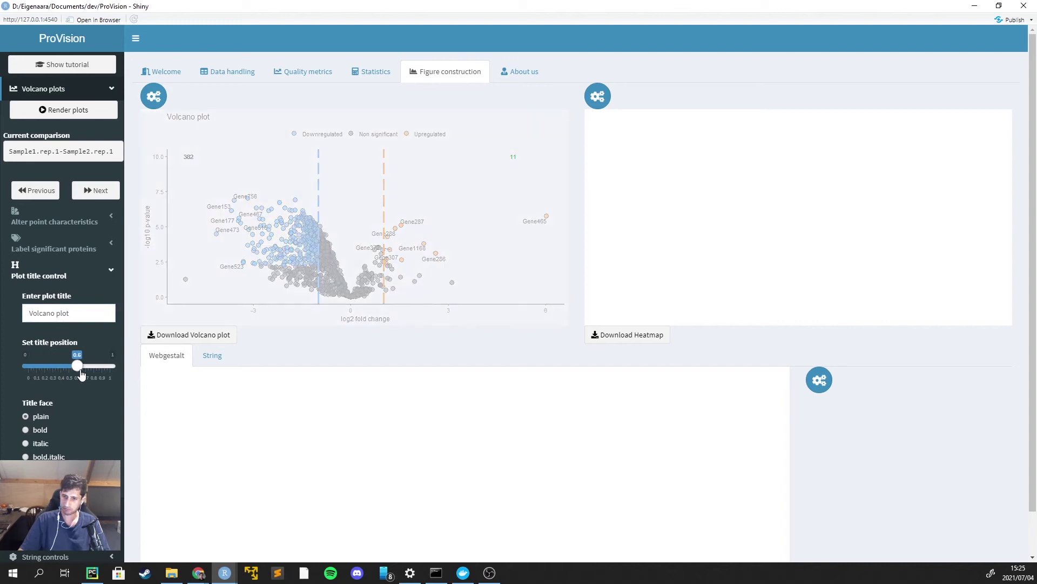
left_click(26, 456)
Place the volcano plot legend at the bottom and, after trying lines only, display both lines and counts
left_click(52, 483)
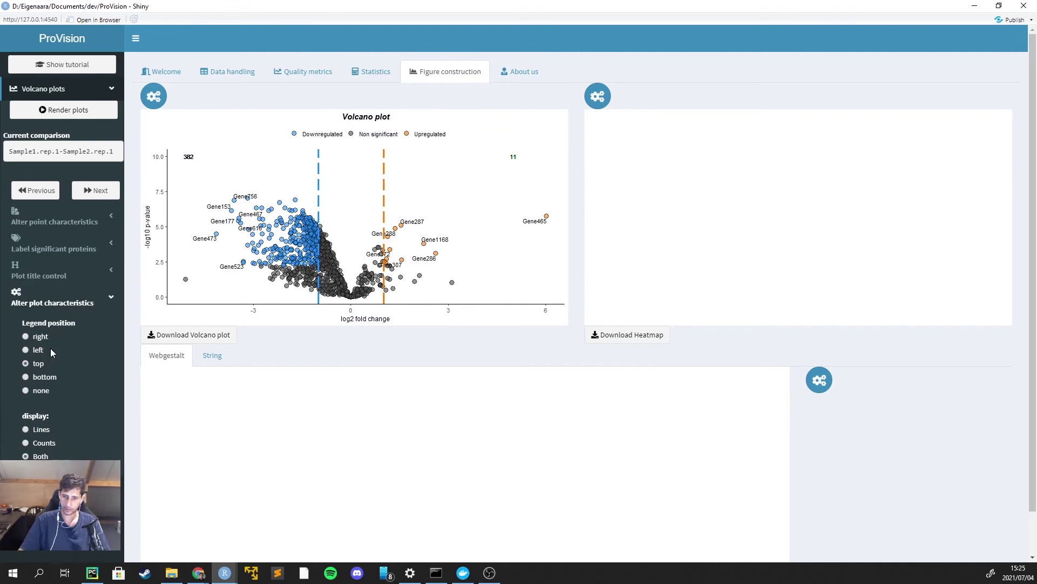
left_click(40, 430)
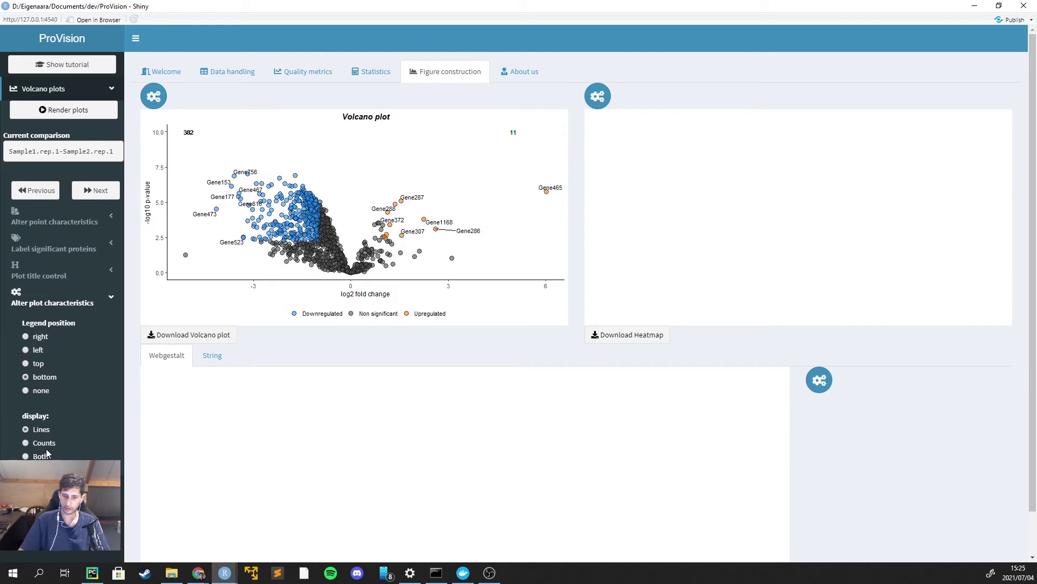
left_click(35, 457)
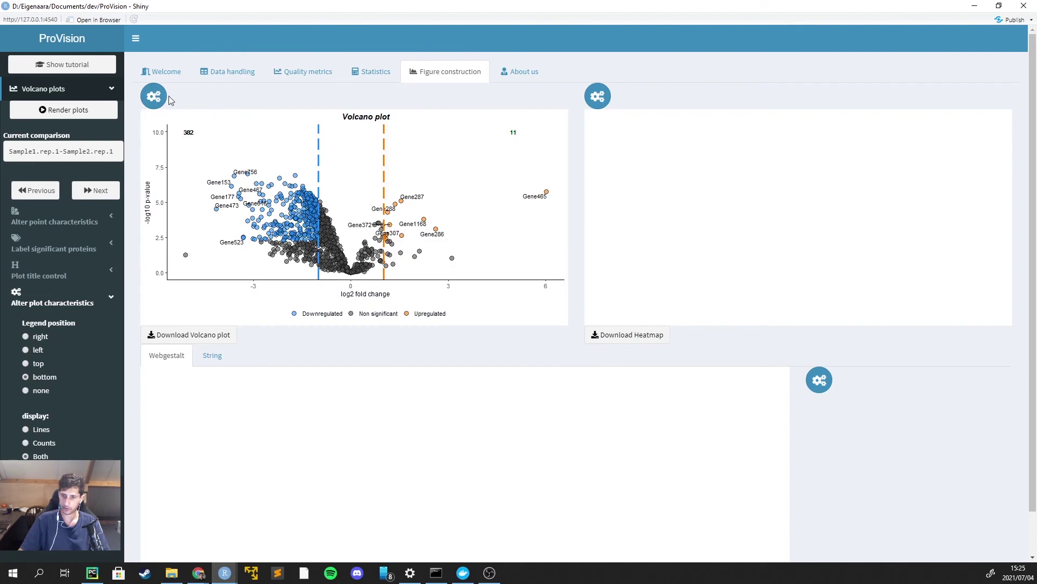
Review the additional volcano plot options for line style, font sizes and the position of the significant counts
left_click(154, 96)
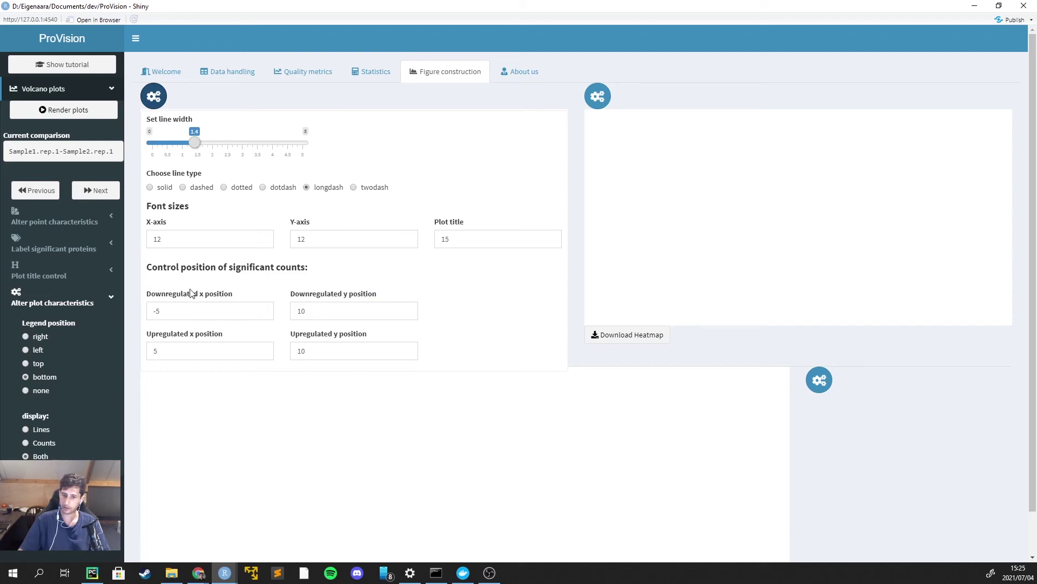
left_click_drag(182, 312, 147, 309)
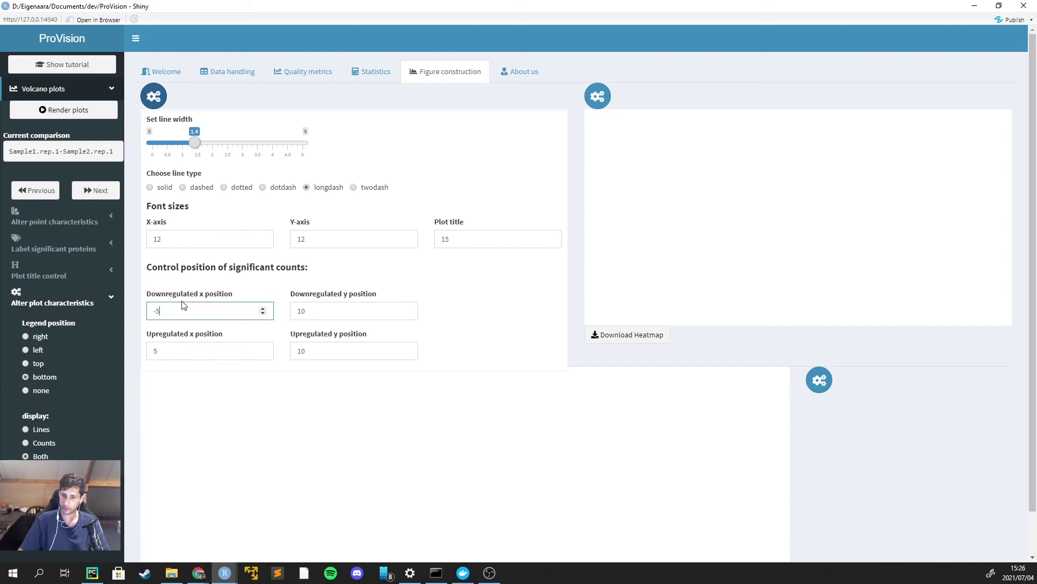
left_click_drag(216, 268, 336, 269)
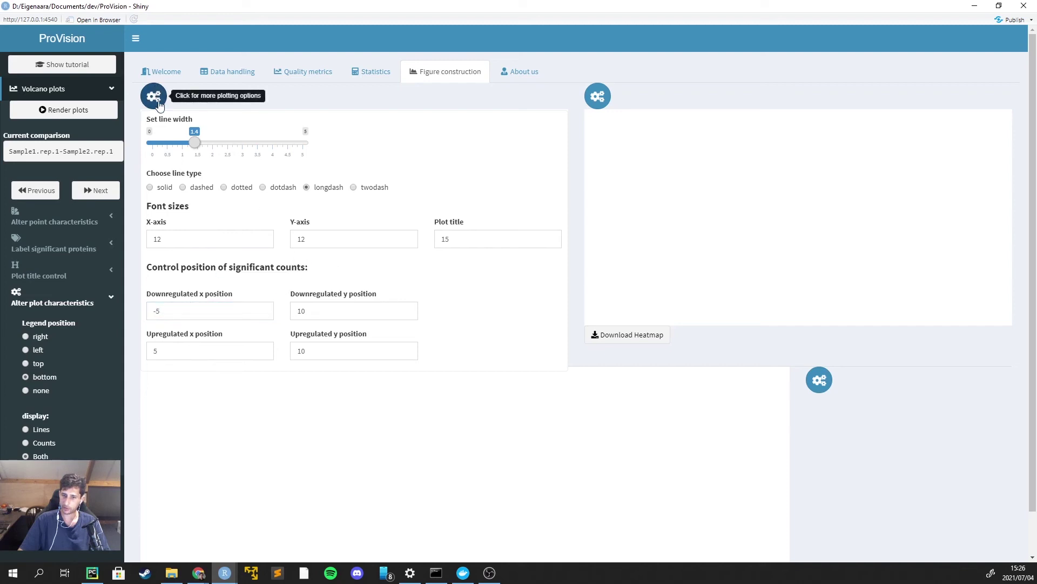
left_click(154, 96)
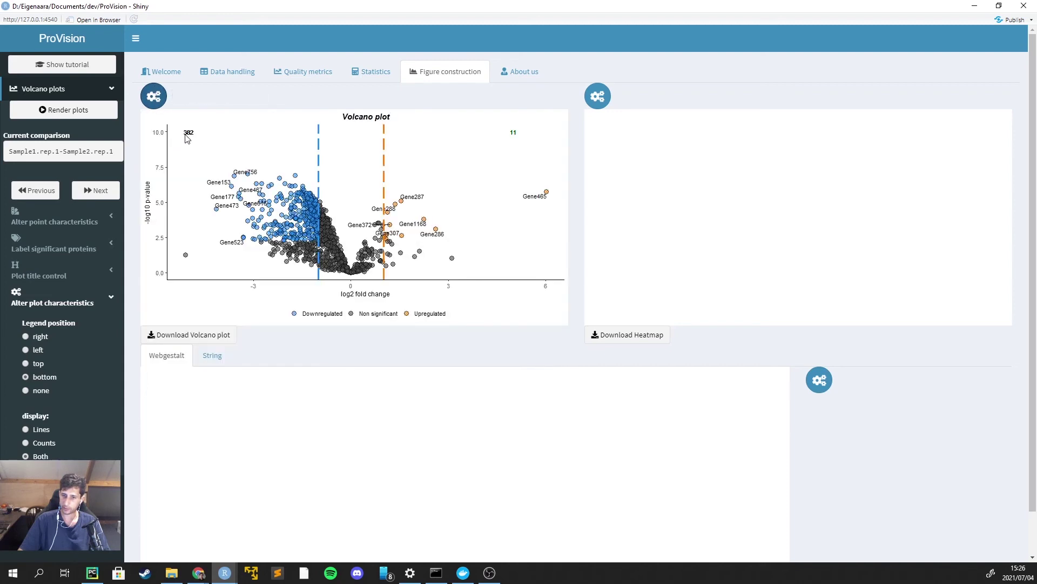
Try moving the downregulated count to x position -9 and check it on the plot
left_click(154, 96)
left_click(196, 309)
left_click_drag(196, 309, 162, 286)
type("-9")
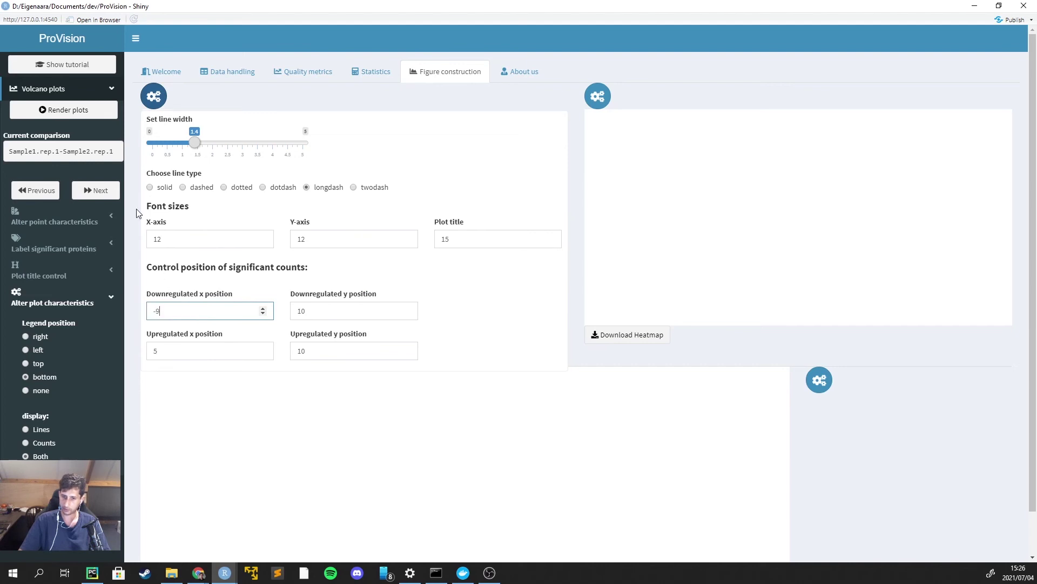
left_click(154, 96)
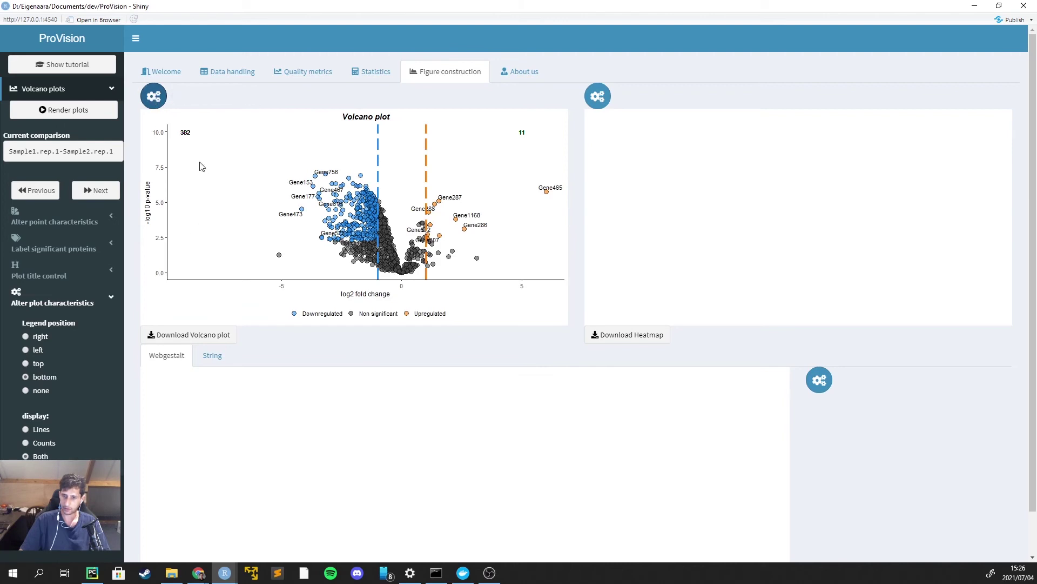
Set the downregulated count's x position to -1 and the upregulated count's x position to 0
left_click(154, 96)
left_click_drag(165, 312, 144, 316)
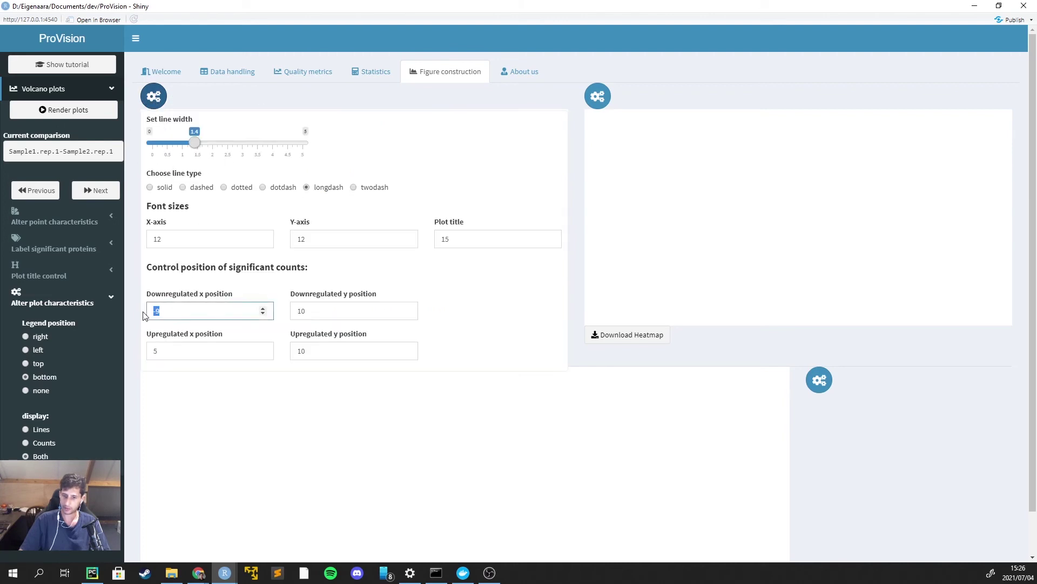
type("-1")
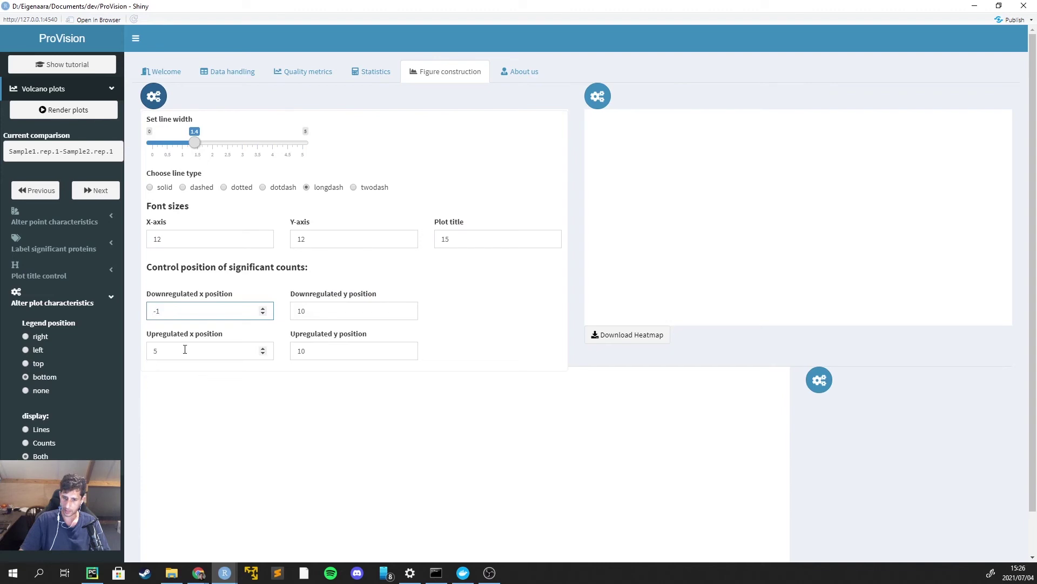
left_click_drag(181, 350, 151, 348)
type("0")
left_click(154, 96)
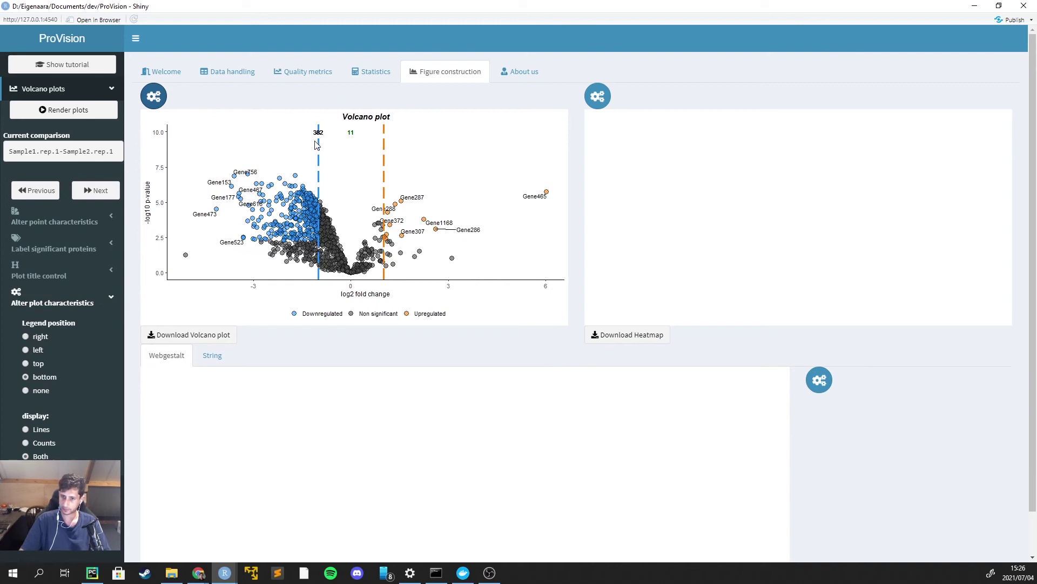
Set the downregulated count's x position to -5 and check the placement on the volcano plot
left_click(154, 96)
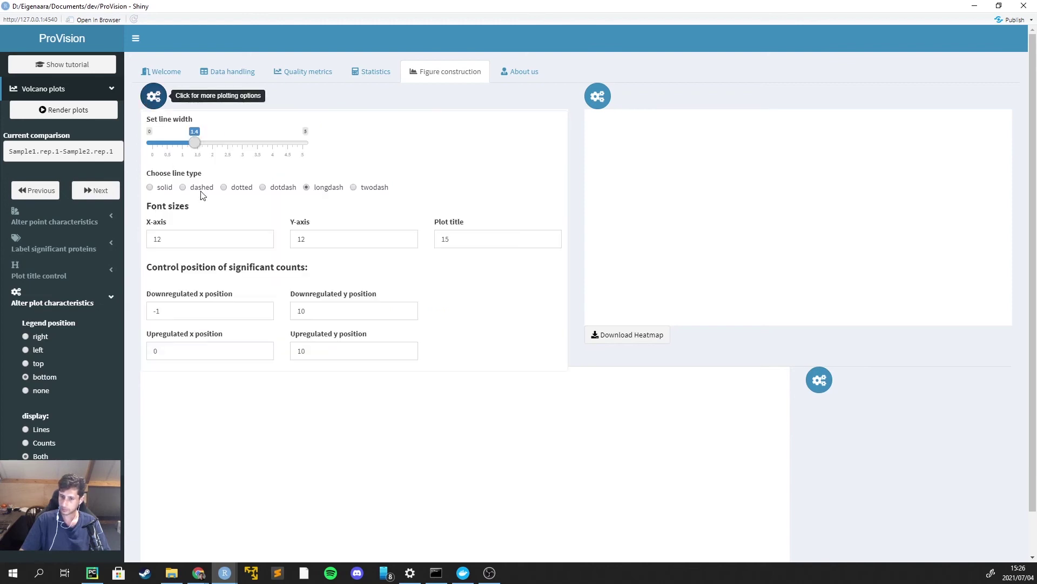
left_click_drag(161, 310, 150, 314)
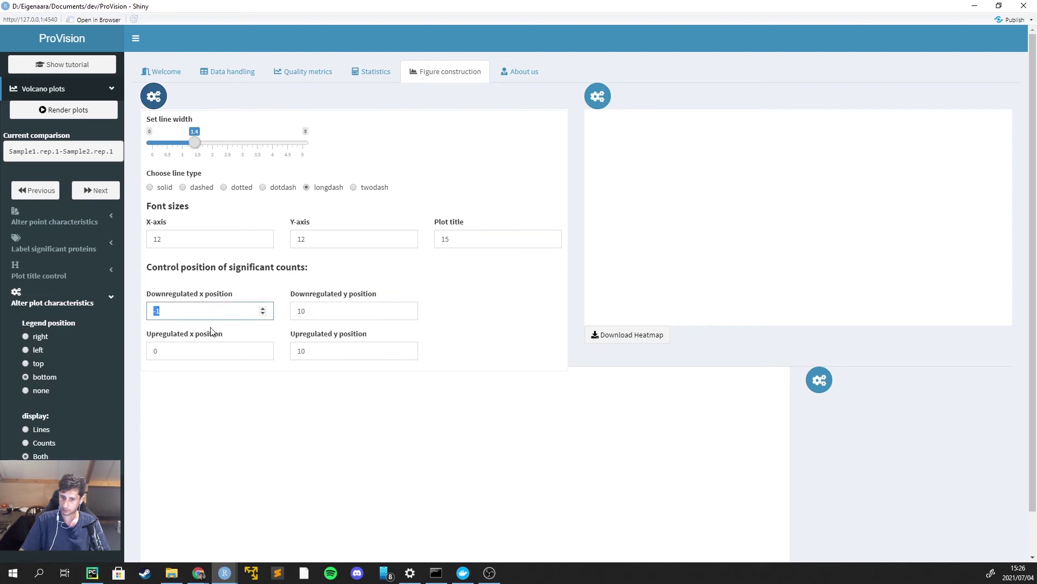
key("BackSpace")
type("5")
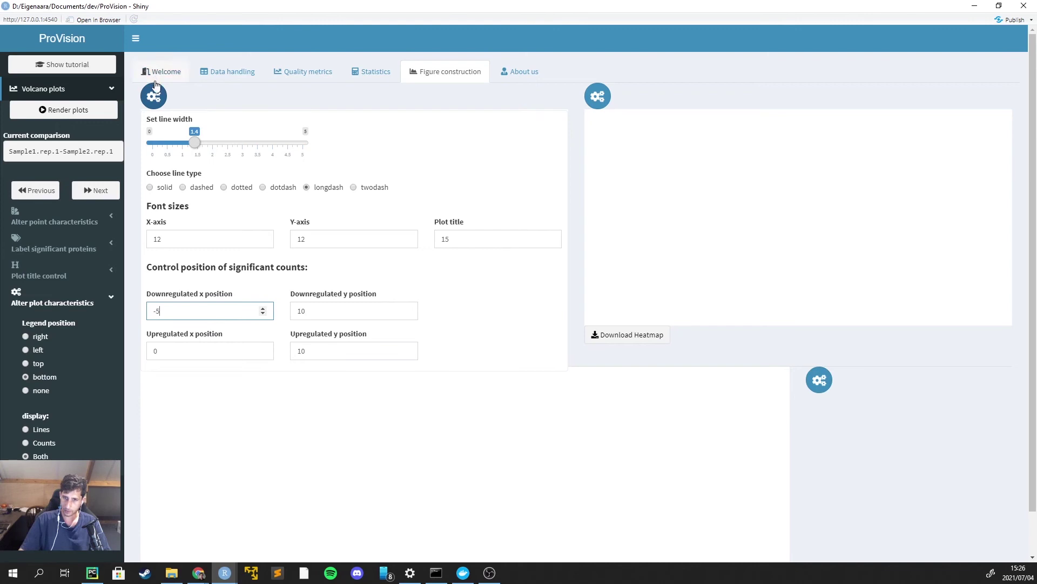
left_click(154, 96)
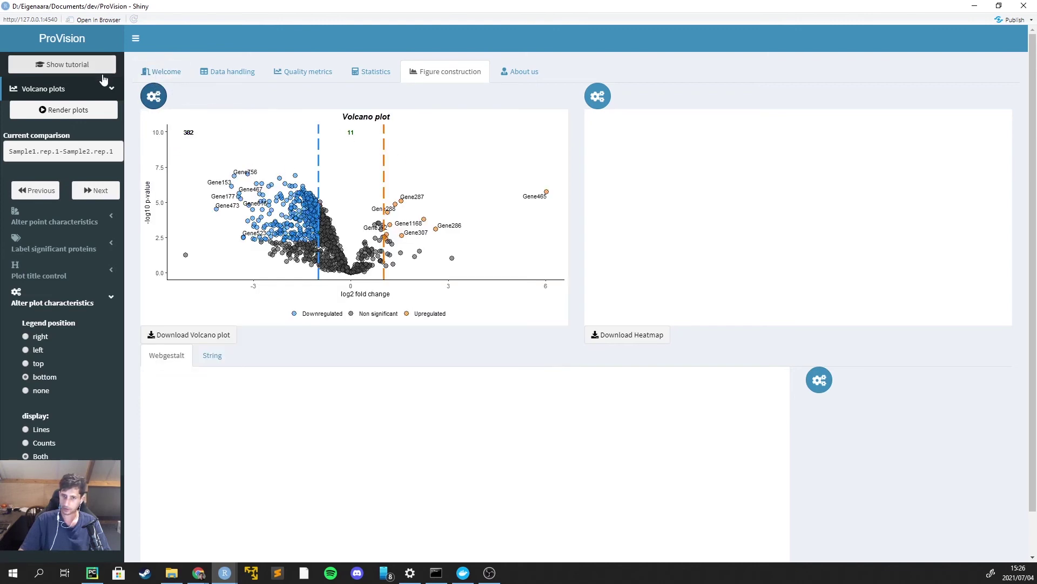
left_click(154, 96)
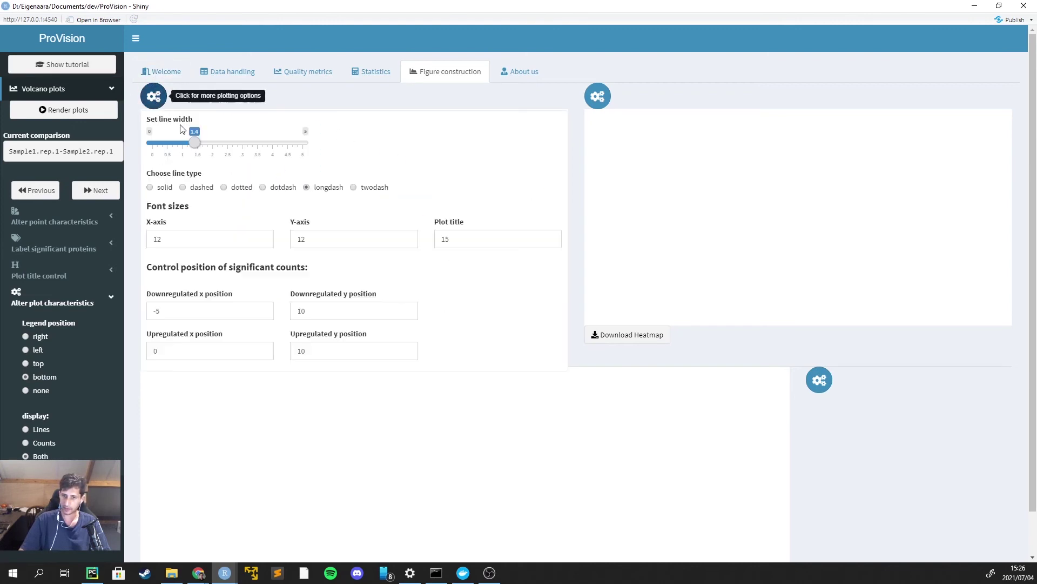
left_click(153, 96)
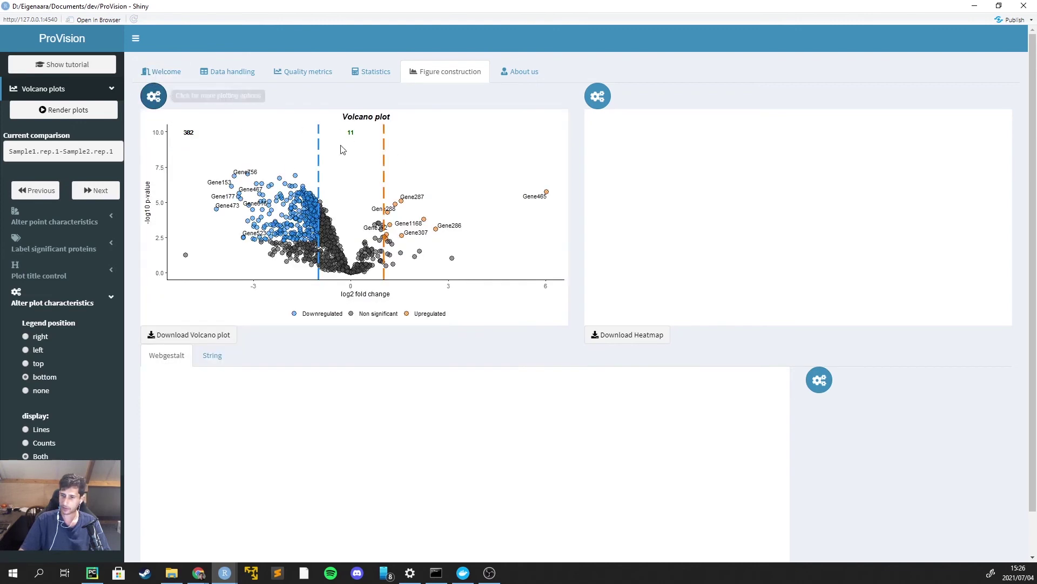
Render the heatmap of significant proteins for the Sample1.rep.1-Sample2.rep.1 comparison
left_click(73, 89)
left_click(91, 111)
left_click(93, 132)
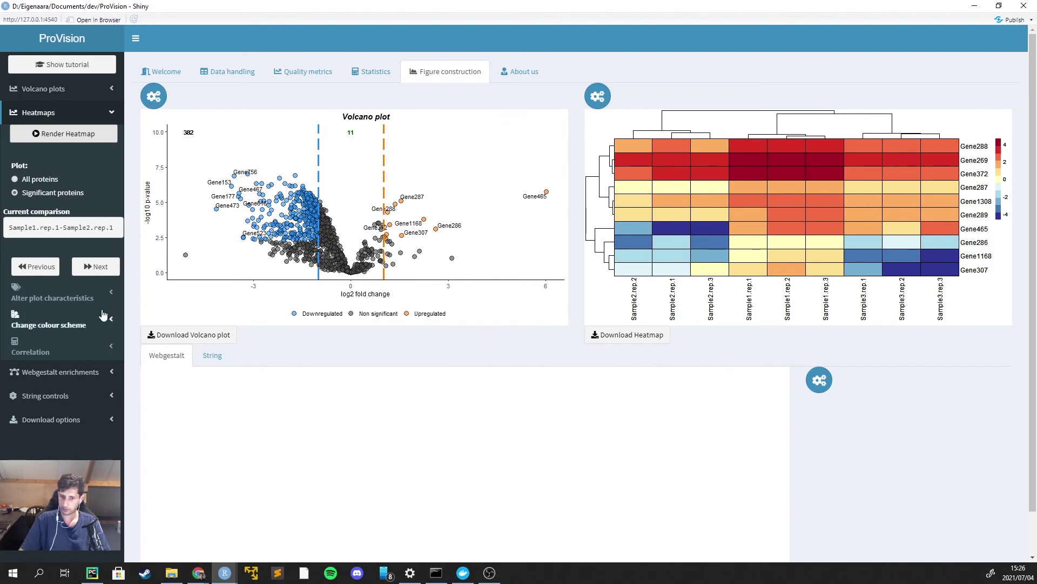
Try plotting averages instead of replicates on the heatmap, and toggle its row labels off and back on
left_click(88, 300)
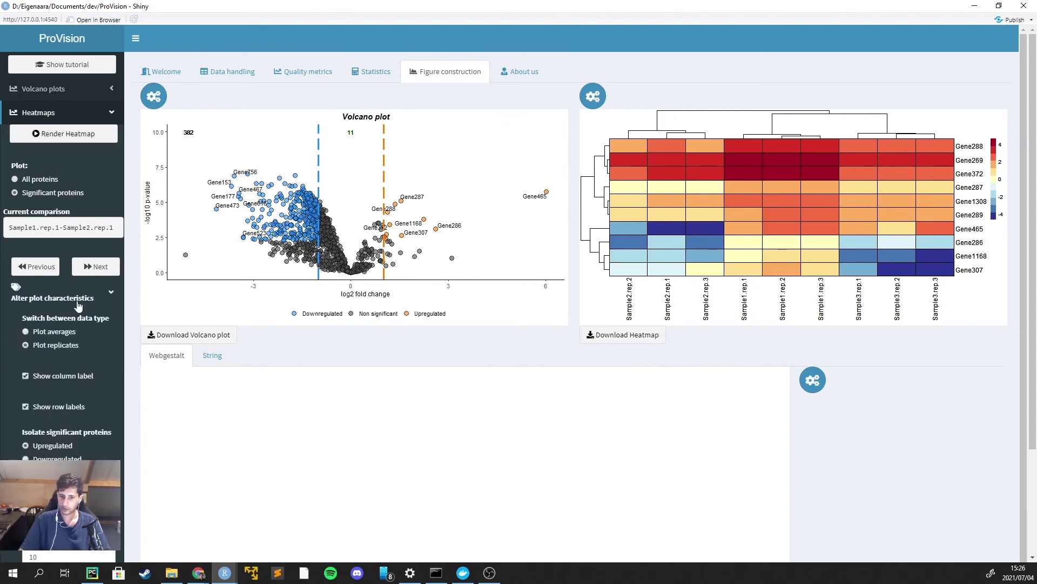
scroll(71, 333, "down", 1)
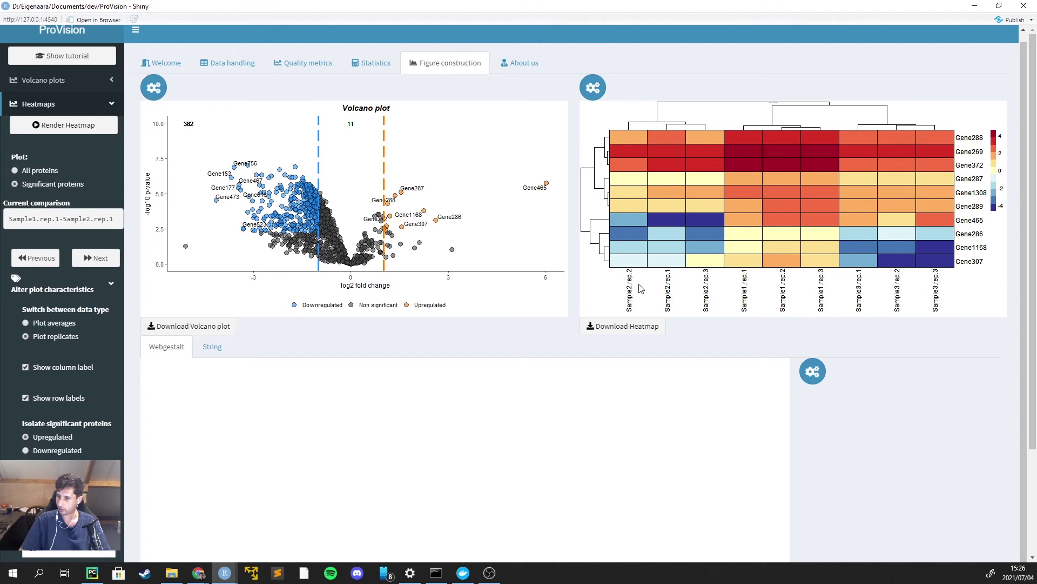
left_click(68, 328)
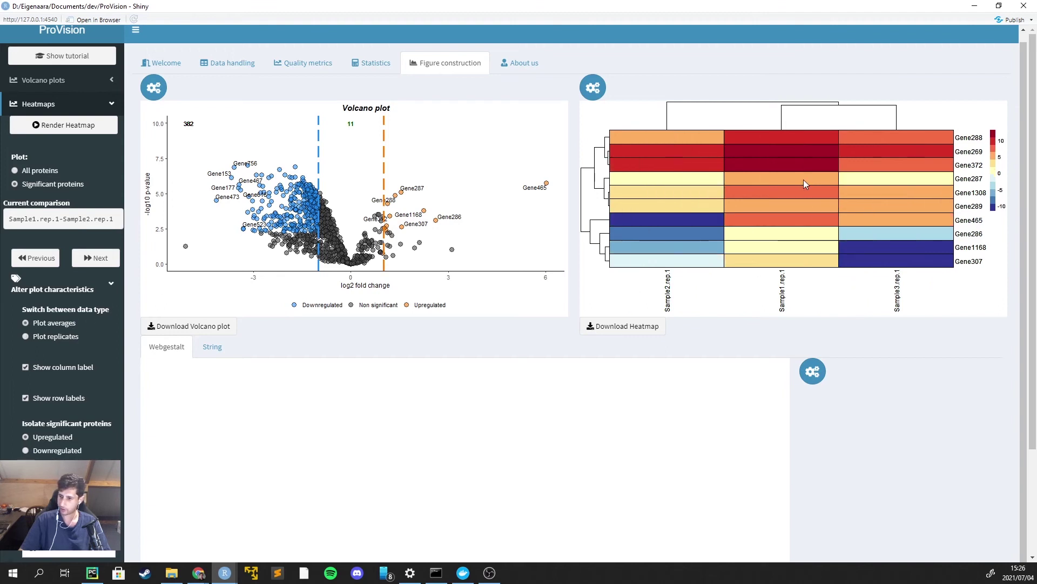
left_click(56, 399)
left_click(56, 399)
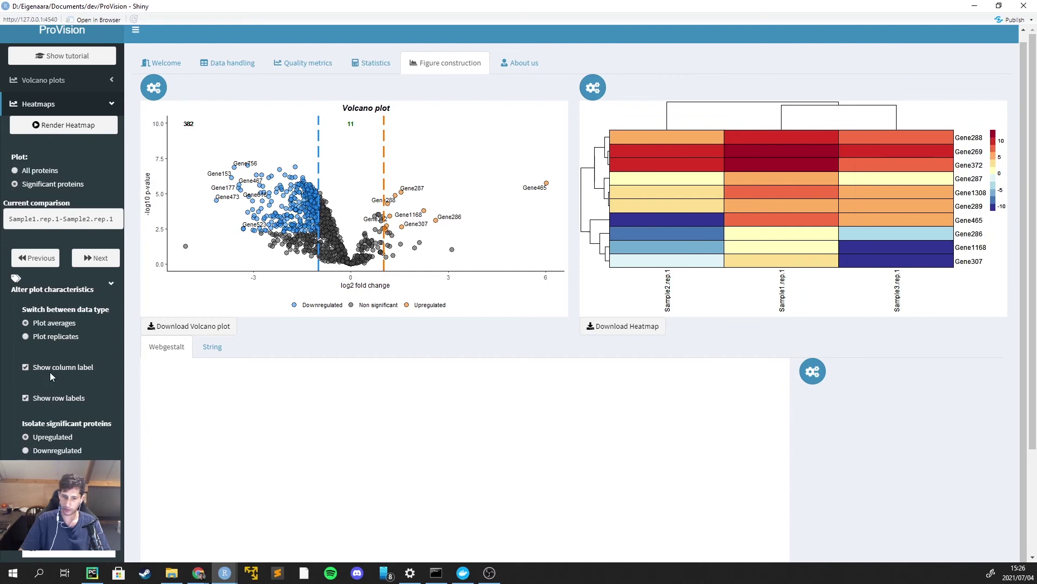
left_click(52, 400)
left_click(51, 400)
Include both upregulated and downregulated significant proteins in the heatmap and plot the replicates
scroll(59, 383, "down", 2)
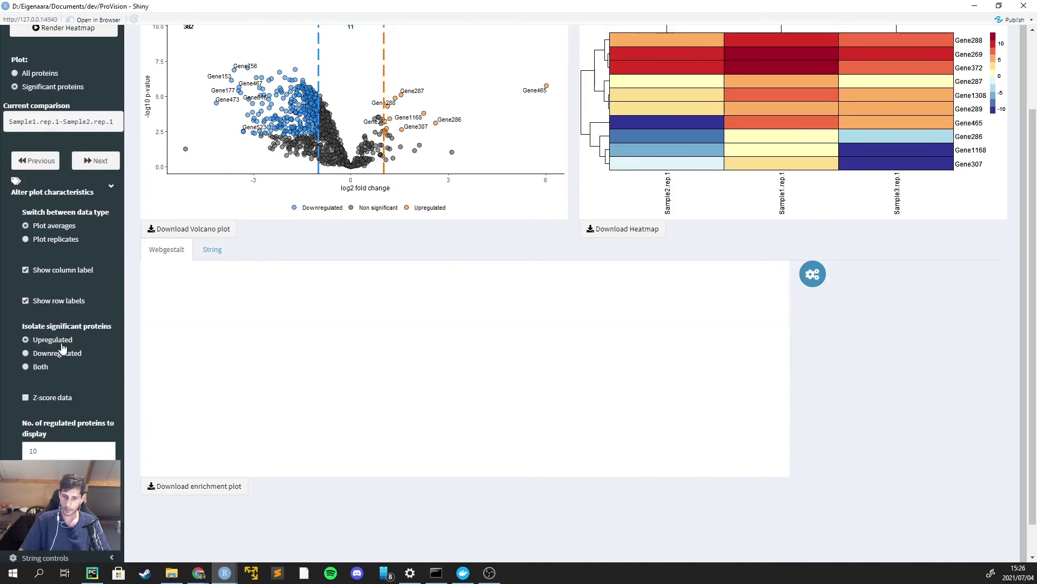
scroll(639, 301, "up", 2)
scroll(59, 456, "down", 1)
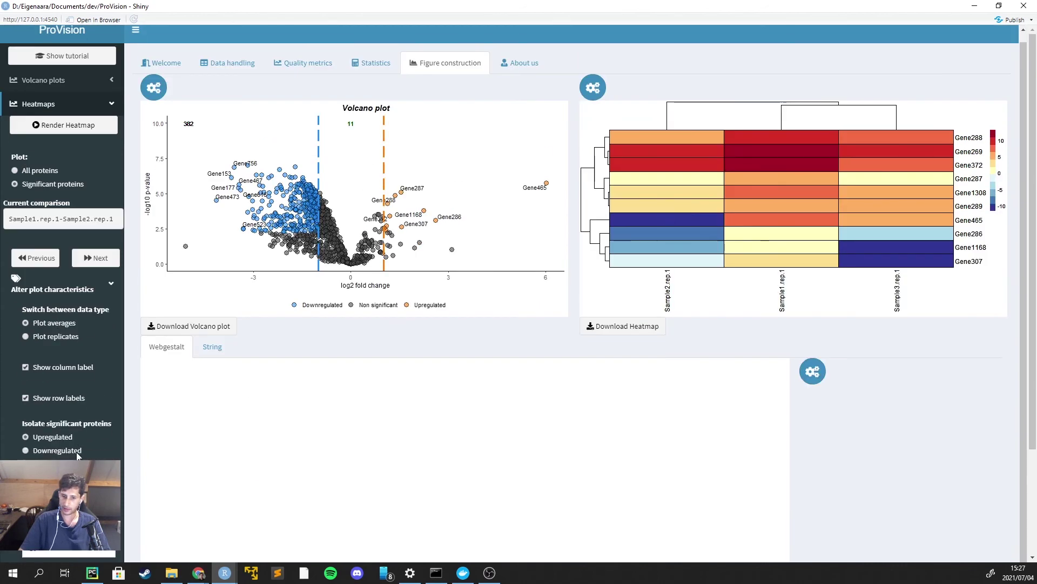
left_click(53, 437)
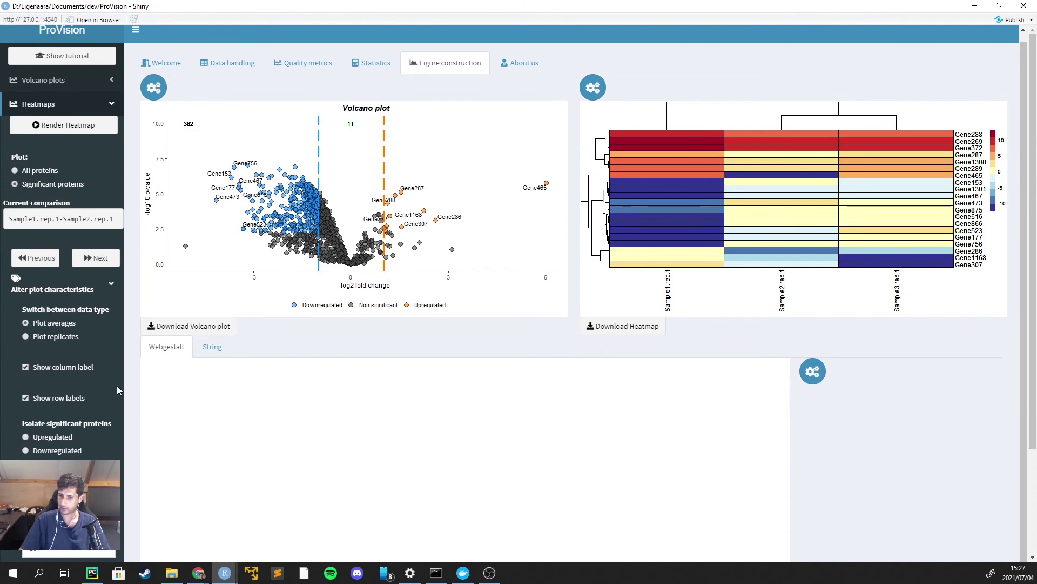
left_click(56, 336)
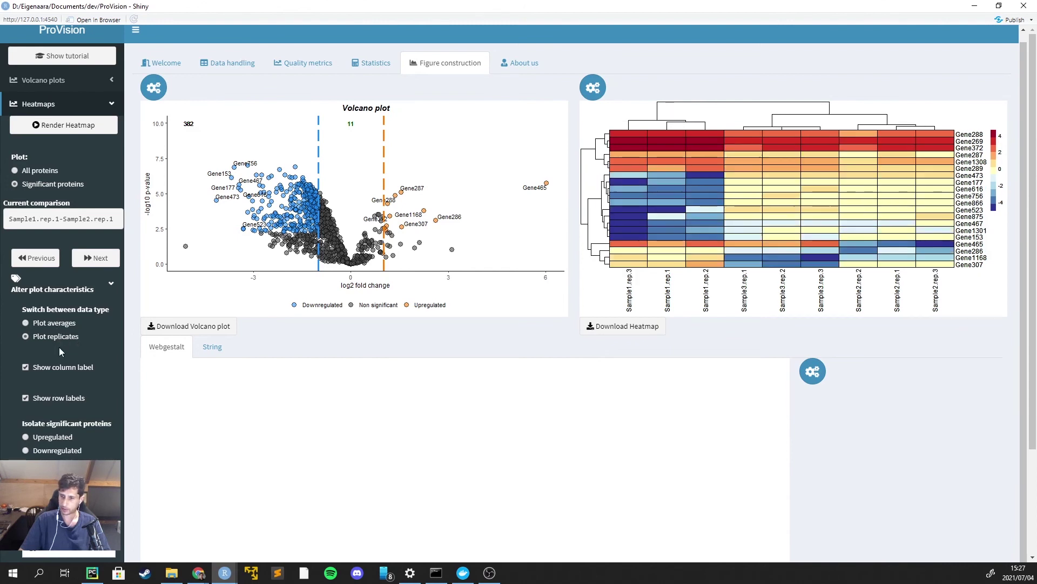
Set the number of regulated proteins in the heatmap to 15 and try Z-scoring the data
scroll(61, 347, "down", 3)
double_click(67, 447)
type("15")
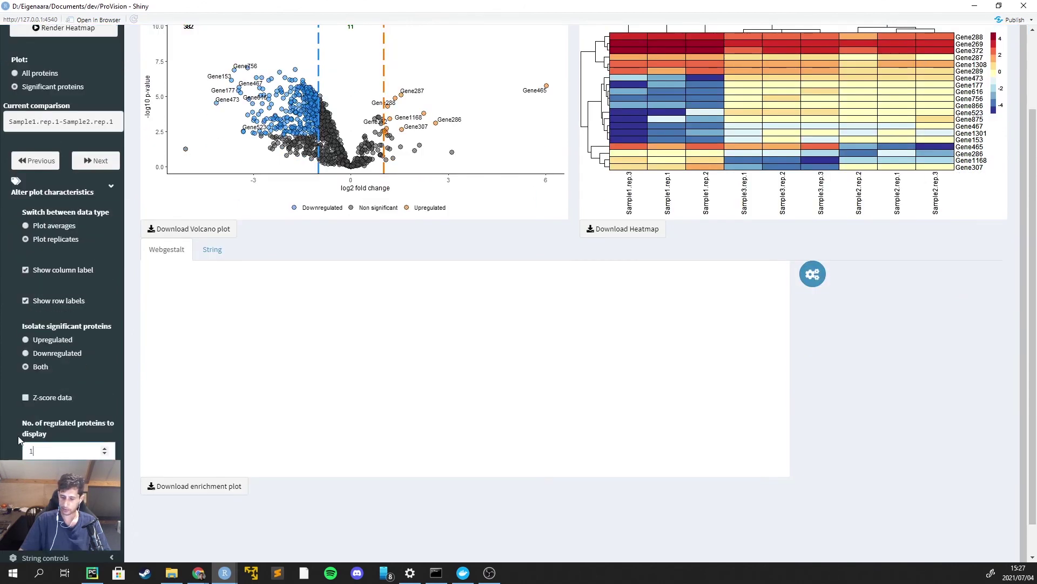
scroll(518, 235, "up", 1)
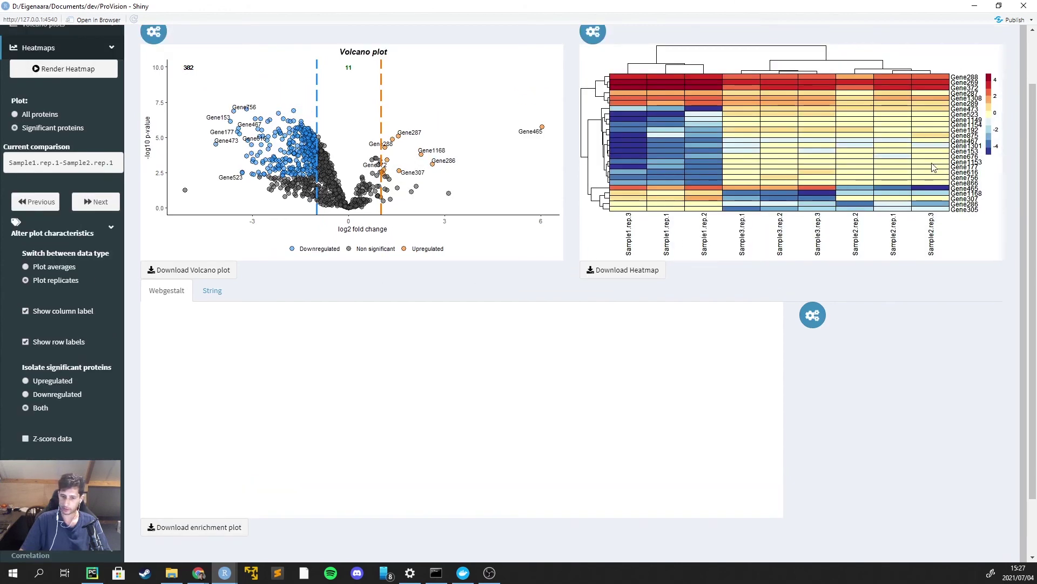
left_click(51, 439)
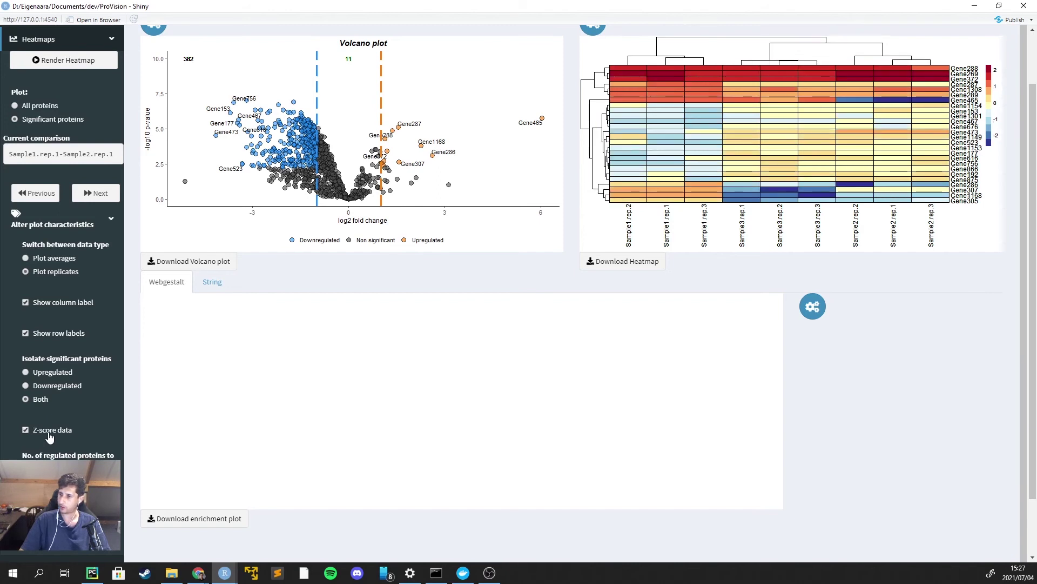
Try the Red-Blue and Purple-Orange colour gradients on the heatmap, and switch back to Red-Yellow-Blue
left_click(49, 251)
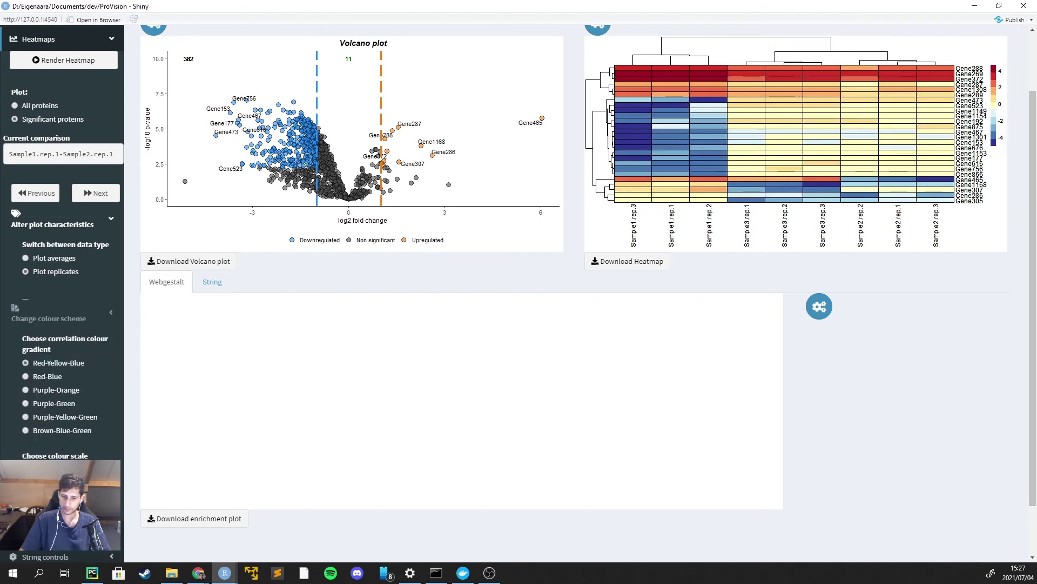
mouse_move(109, 412)
left_mouse_down()
mouse_move(84, 414)
mouse_move(111, 413)
left_mouse_up()
left_click(54, 311)
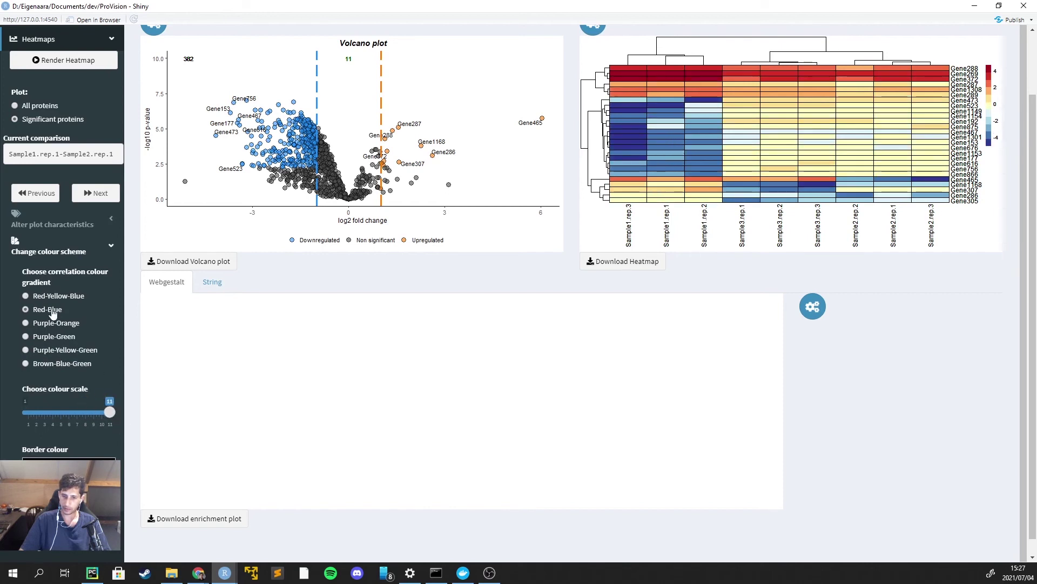
left_click(57, 323)
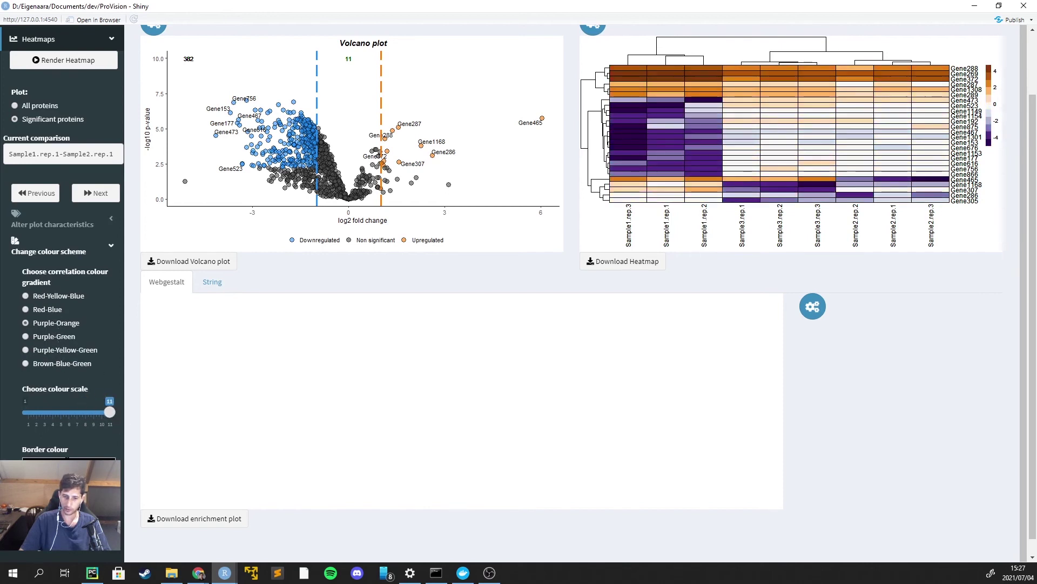
left_click(54, 481)
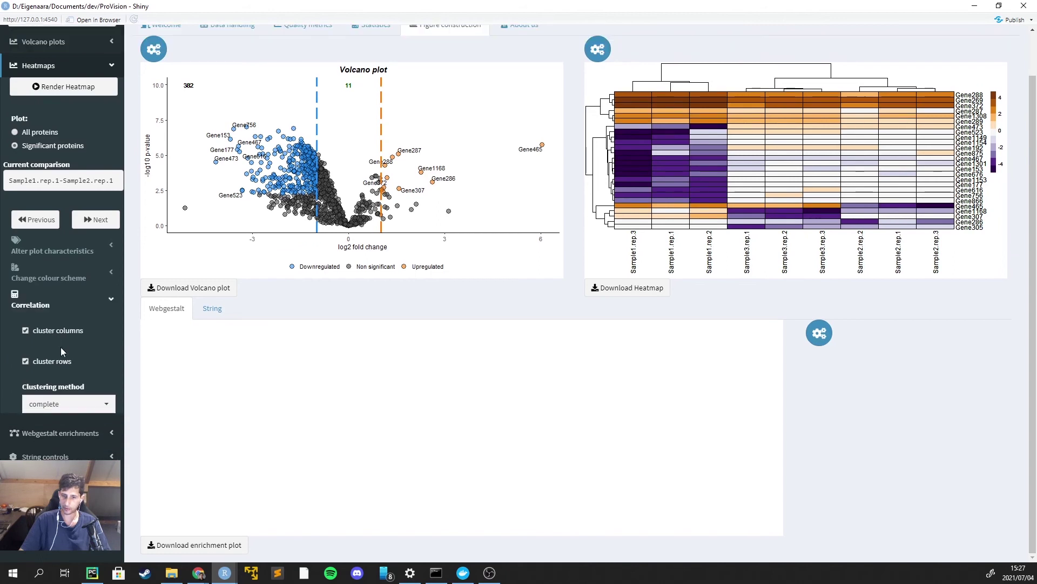
left_click(58, 280)
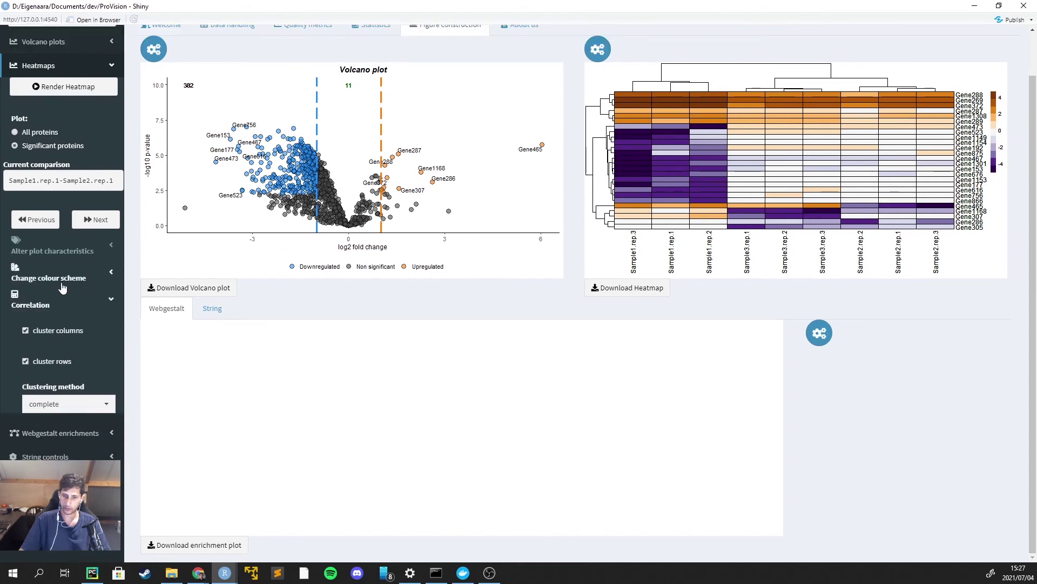
left_click(52, 297)
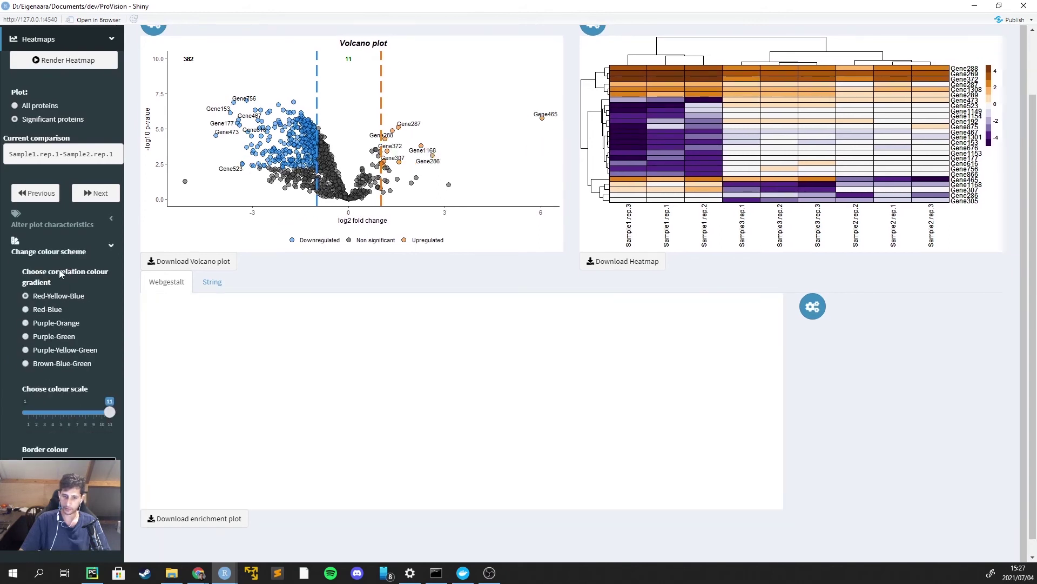
left_click(60, 254)
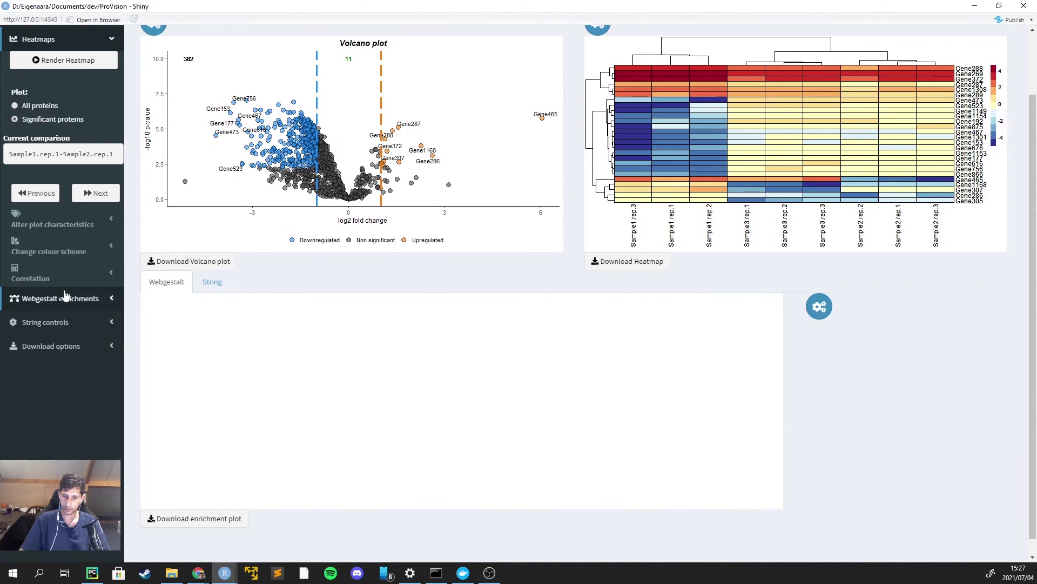
Try the centroid and median clustering methods on the heatmap, and settle on the average method
left_click(61, 279)
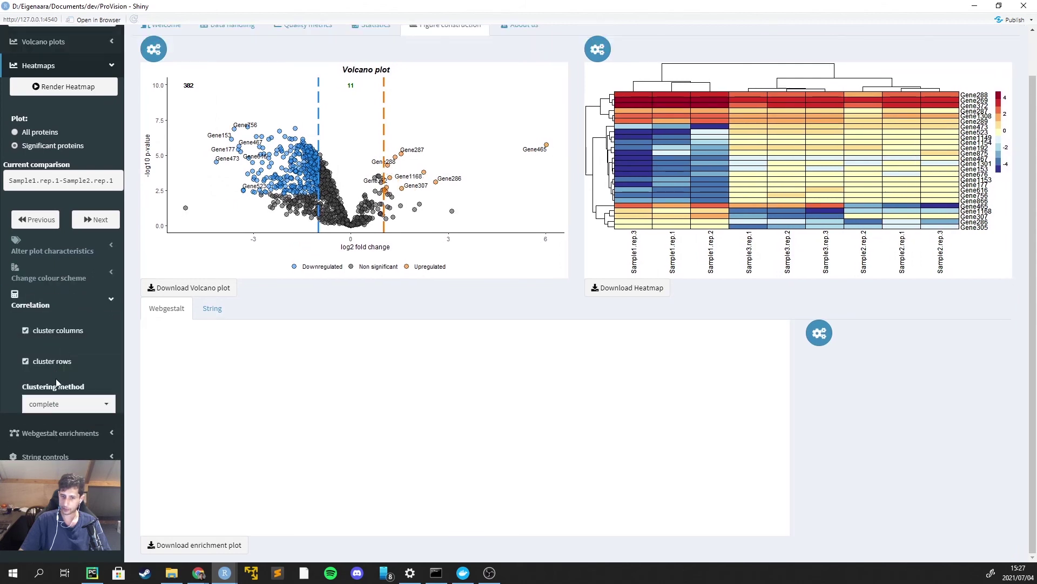
left_click(63, 409)
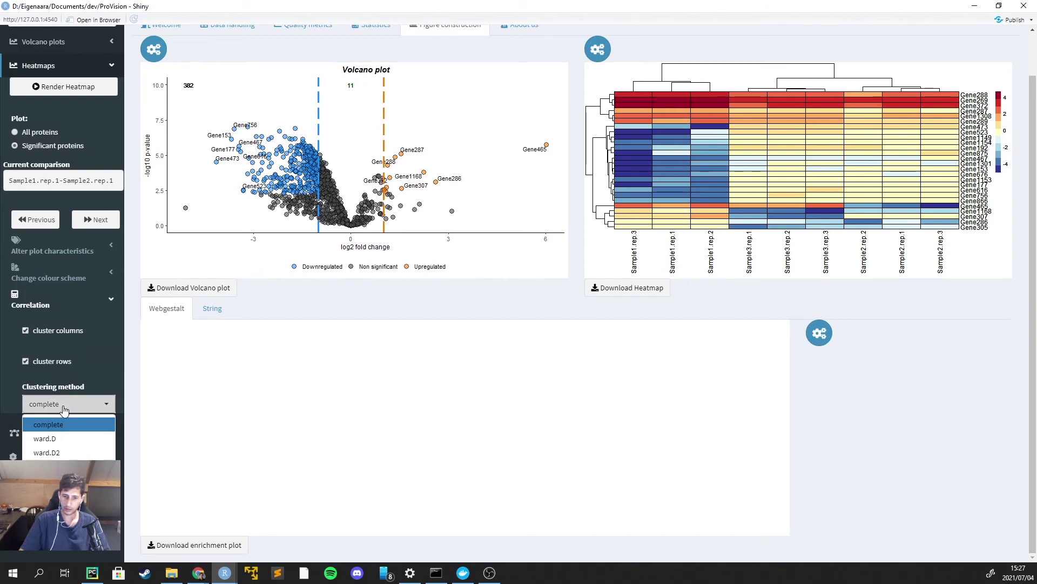
left_click(48, 522)
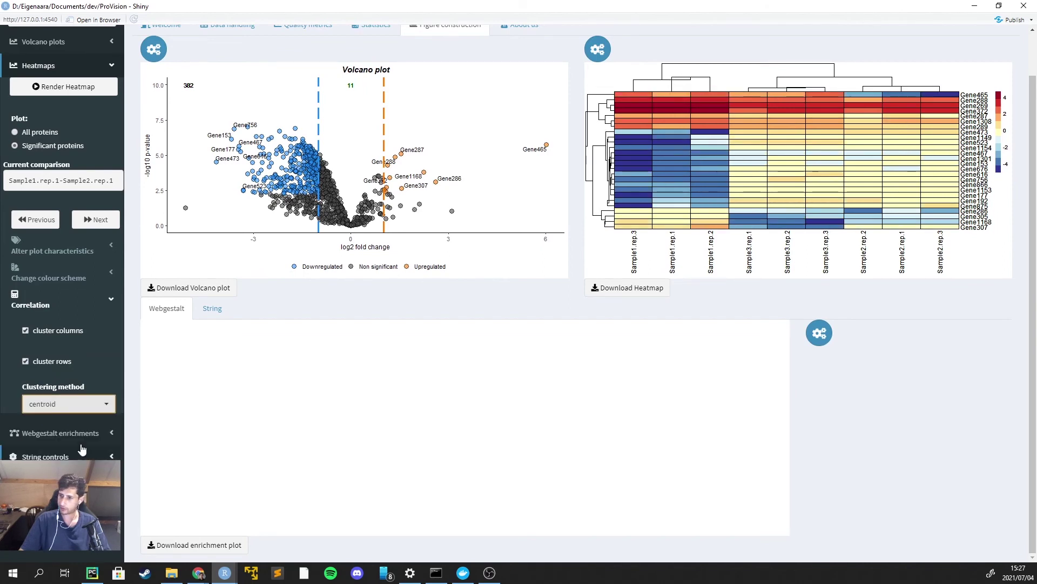
left_click(81, 407)
left_click(48, 509)
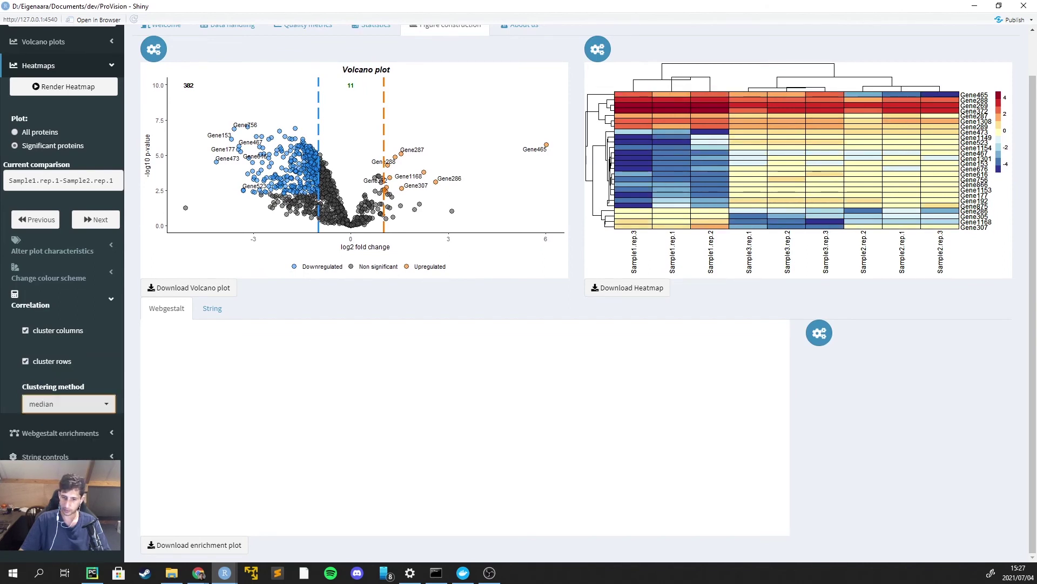
left_click(81, 407)
left_click(68, 480)
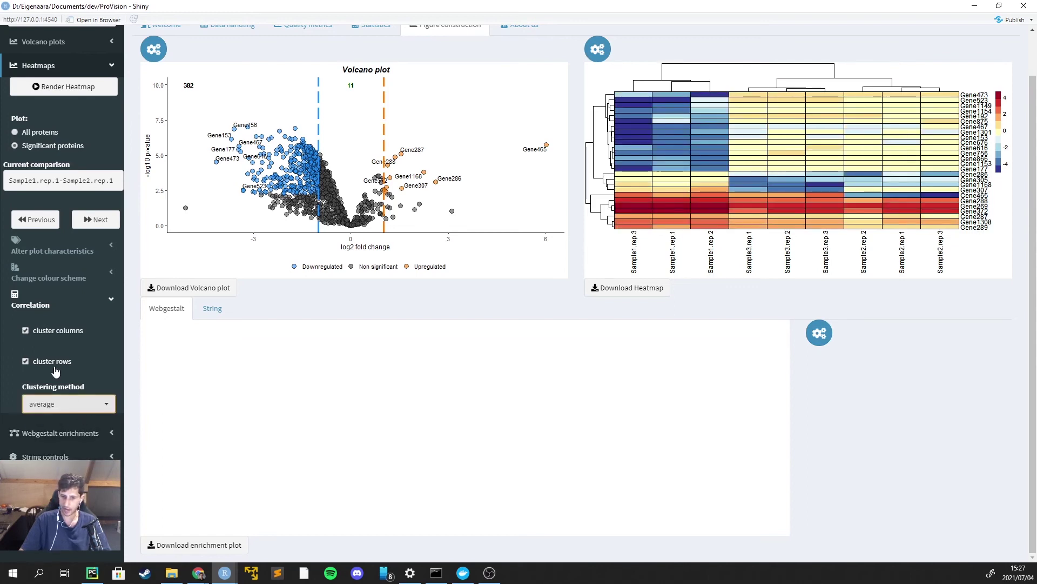
Try the heatmap without row clustering, and turn the row clustering back on
left_click(57, 330)
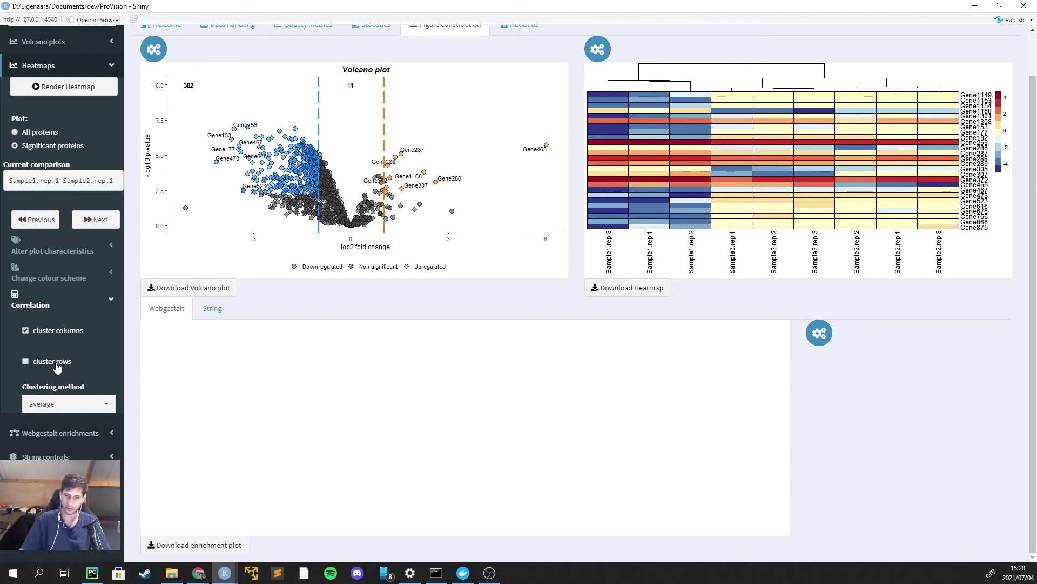
left_click(57, 367)
left_click(69, 305)
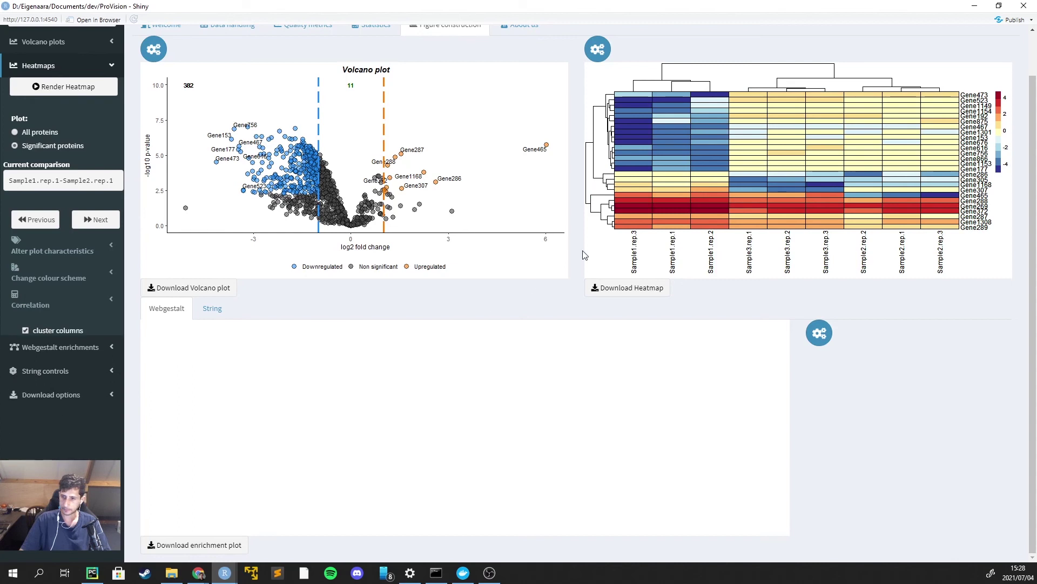
Set the heatmap's row font size to 9 and lower the column dendrogram height to about 16
left_click(597, 49)
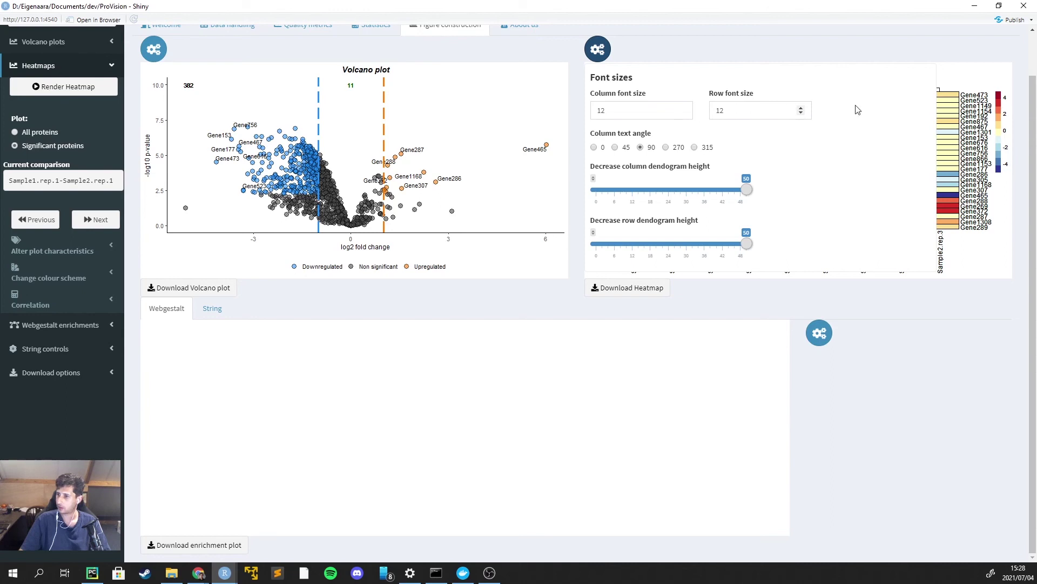
double_click(772, 115)
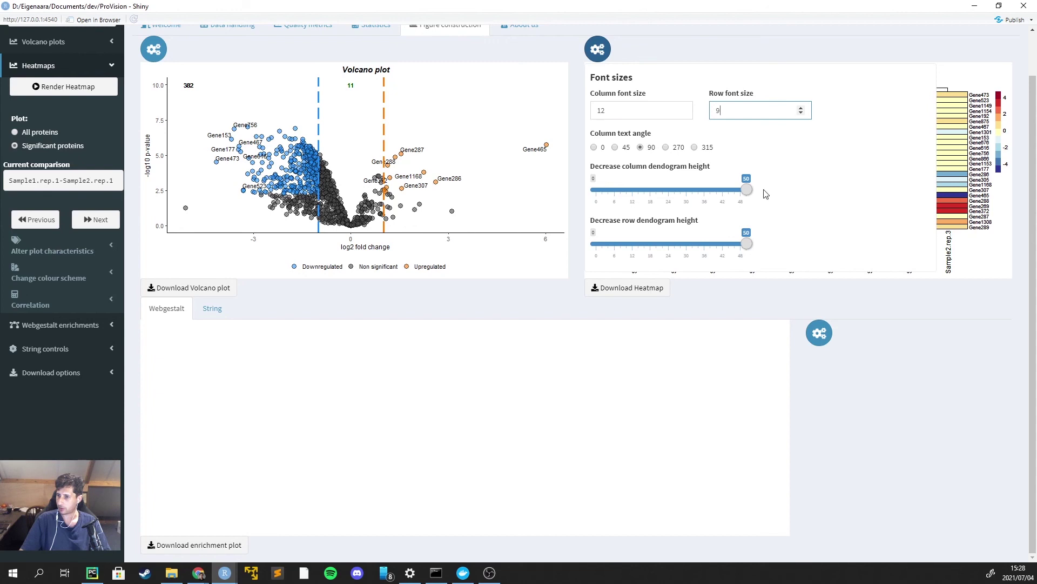
left_click_drag(748, 189, 644, 190)
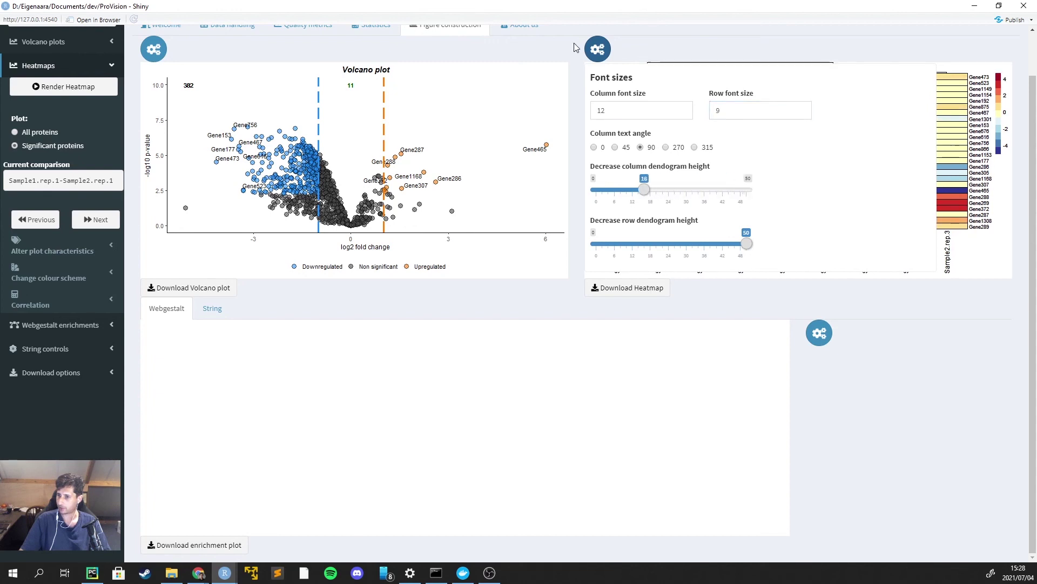
left_click(607, 52)
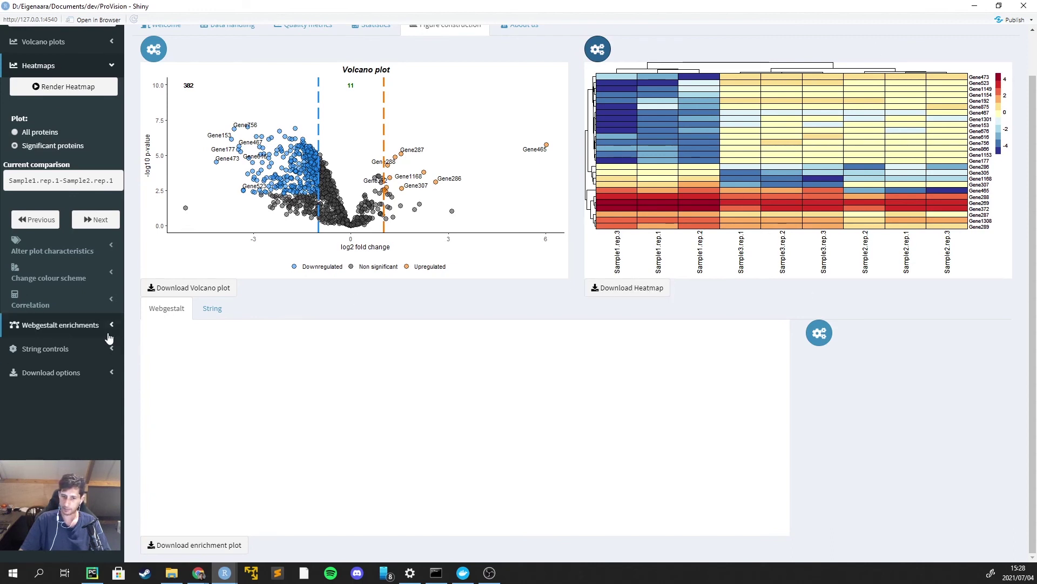
Open the Webgestalt enrichment controls and look through the available model organisms, keeping hsapiens
left_click(73, 66)
left_click(98, 89)
scroll(108, 156, "down", 1)
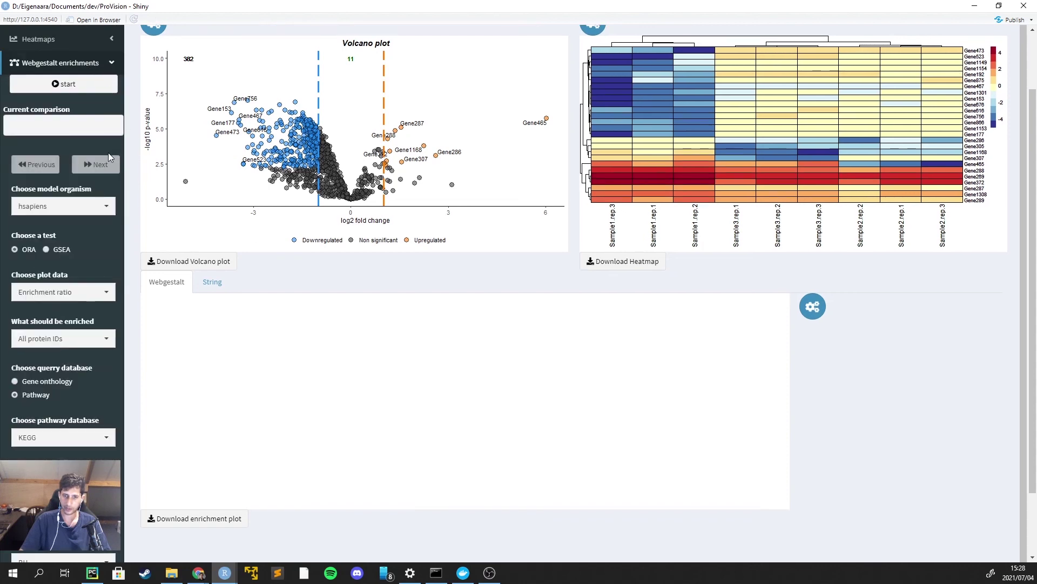
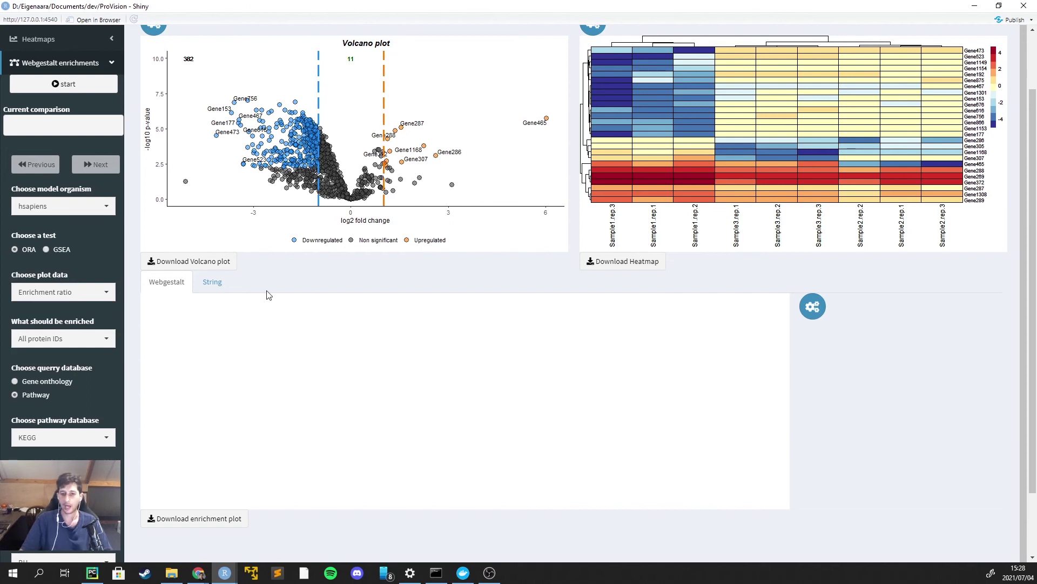
scroll(212, 192, "up", 2)
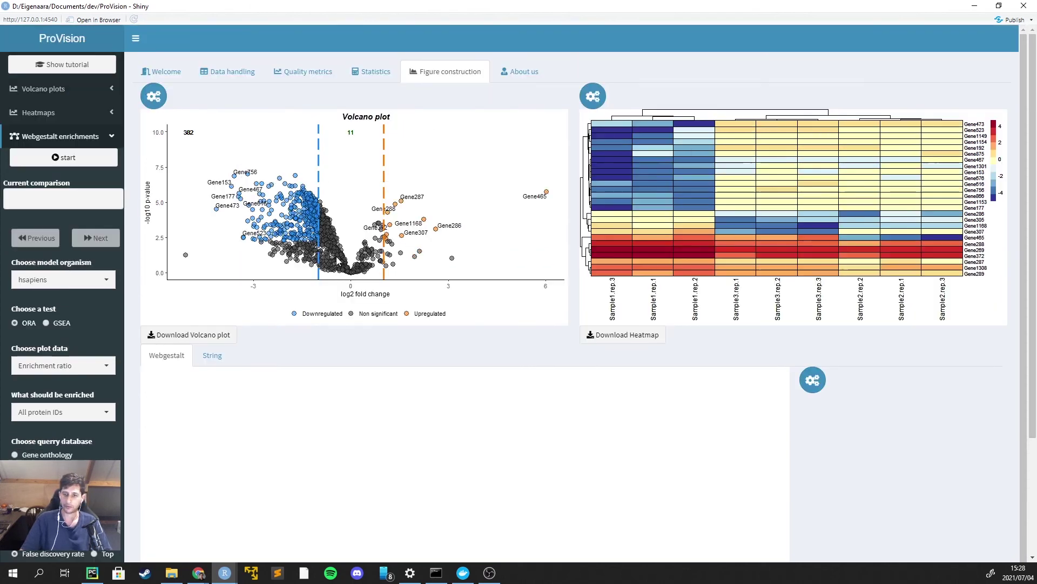
left_click(370, 73)
left_click(414, 74)
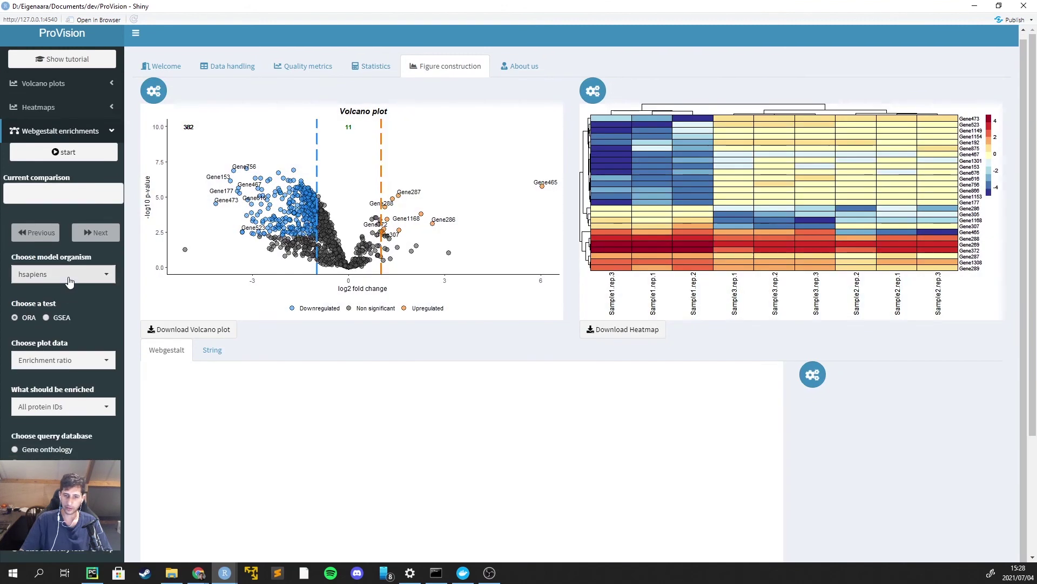
left_click(60, 279)
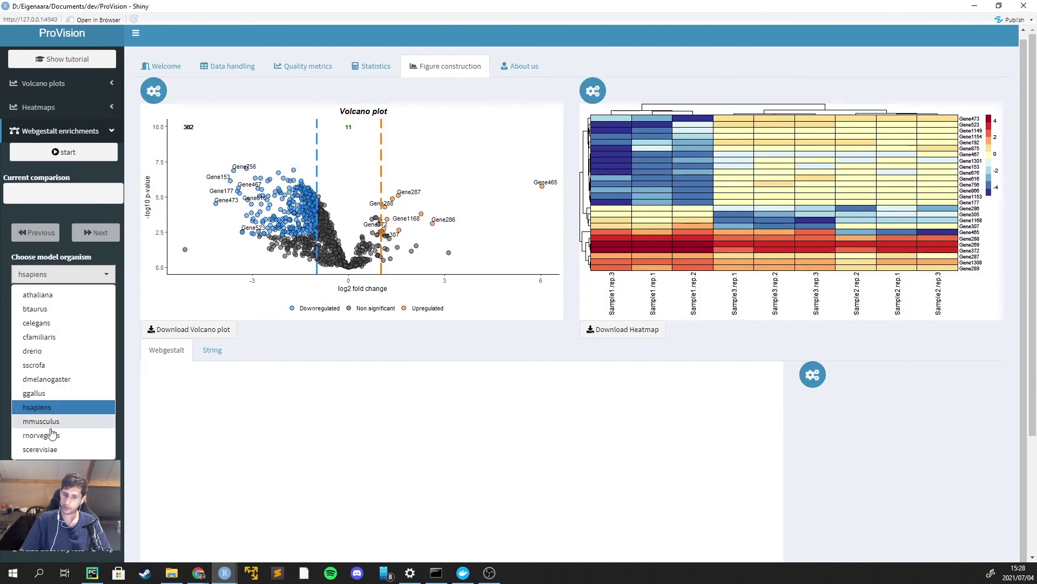
left_click(90, 282)
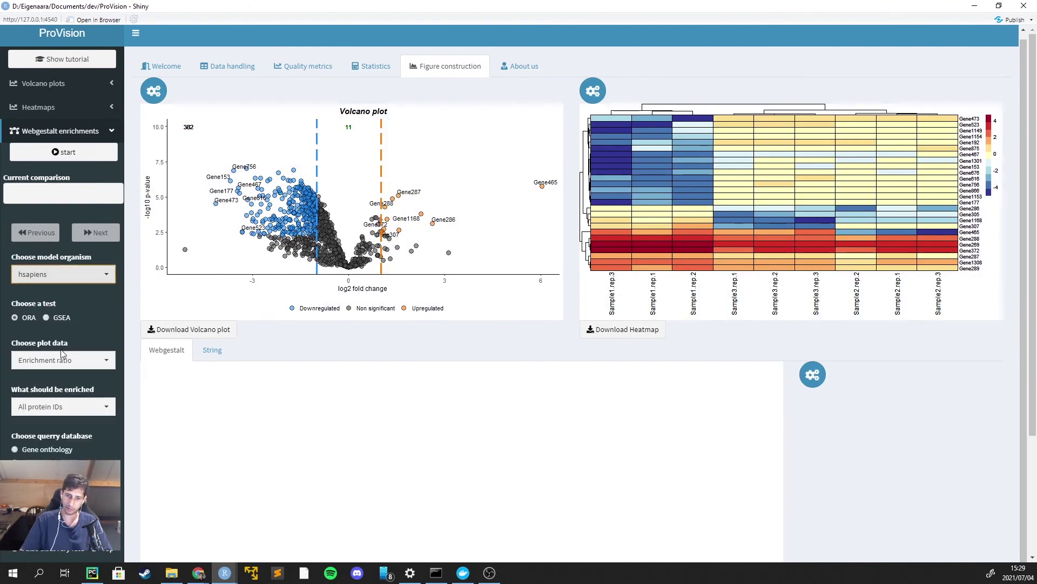
Read the tutorial's explanation of Webgestalt over-representation analysis and gene set enrichment analysis
scroll(257, 413, "down", 3)
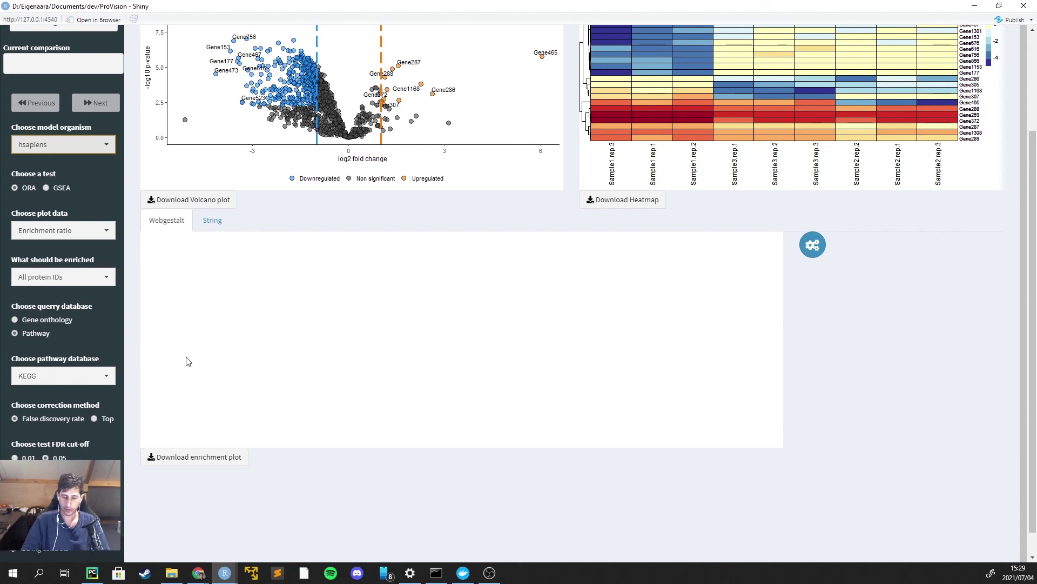
scroll(200, 242, "up", 1)
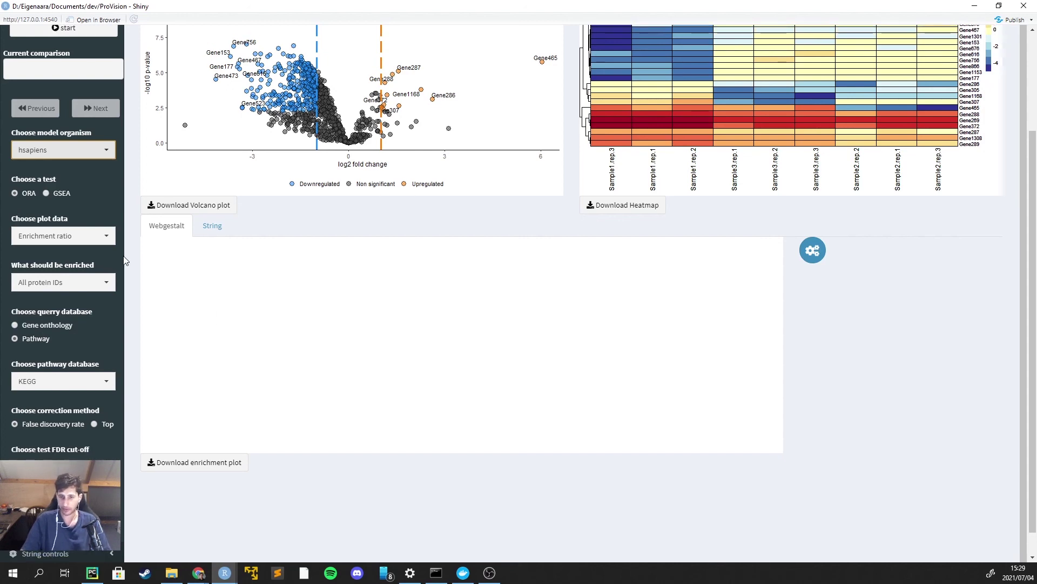
scroll(85, 56, "up", 3)
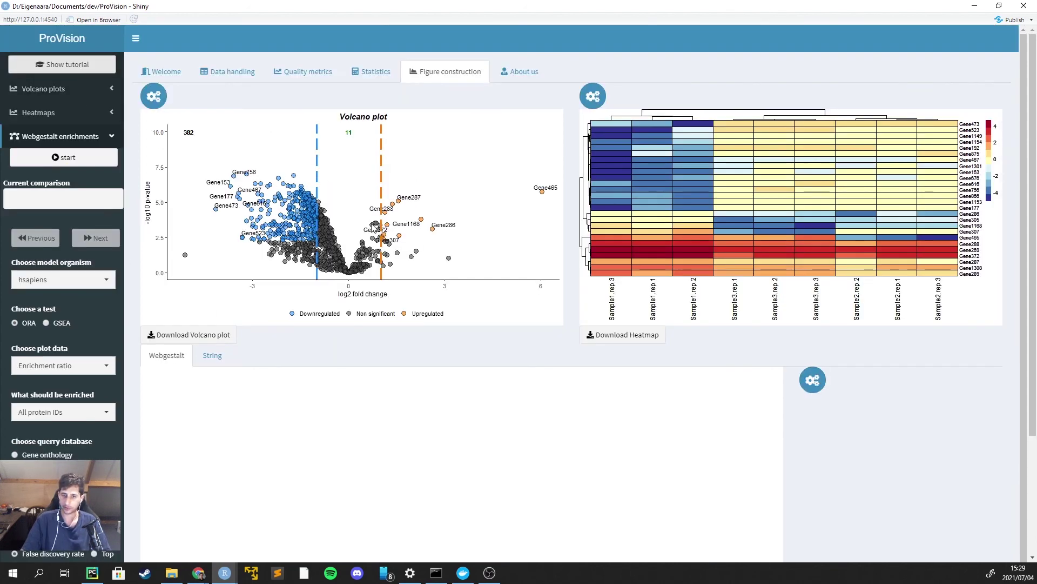
scroll(385, 327, "down", 15)
scroll(386, 327, "down", 4)
scroll(460, 399, "down", 3)
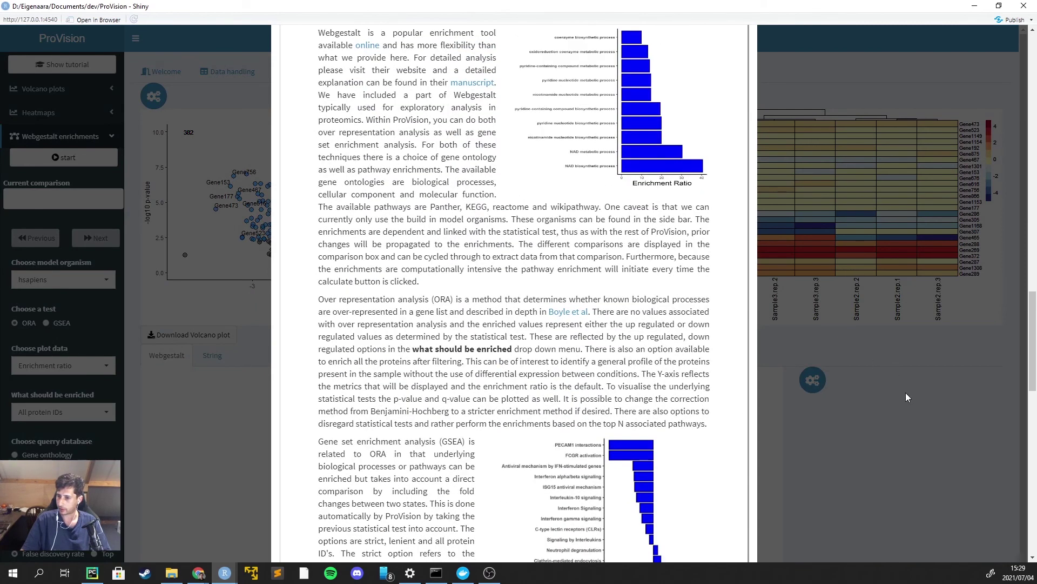
left_click(102, 333)
With the ORA test selected, examine the choices for the plot data and for what should be enriched
scroll(37, 257, "down", 1)
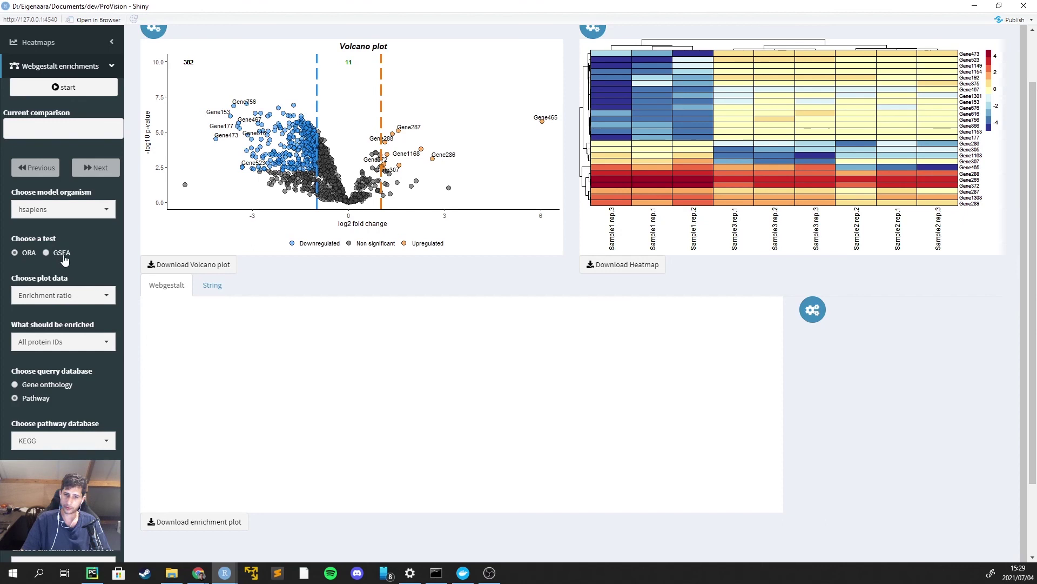
left_click(33, 254)
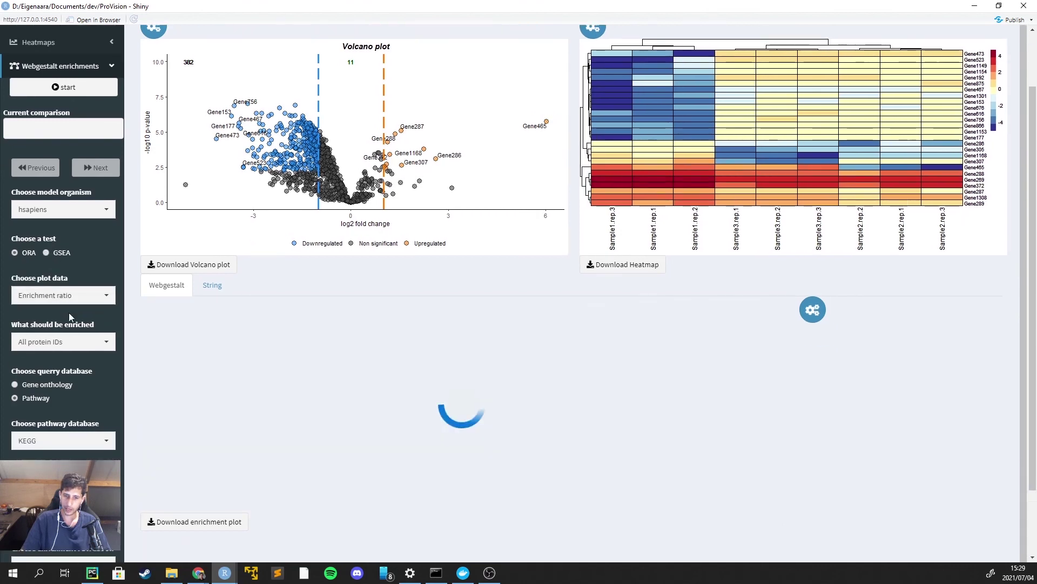
left_click(70, 296)
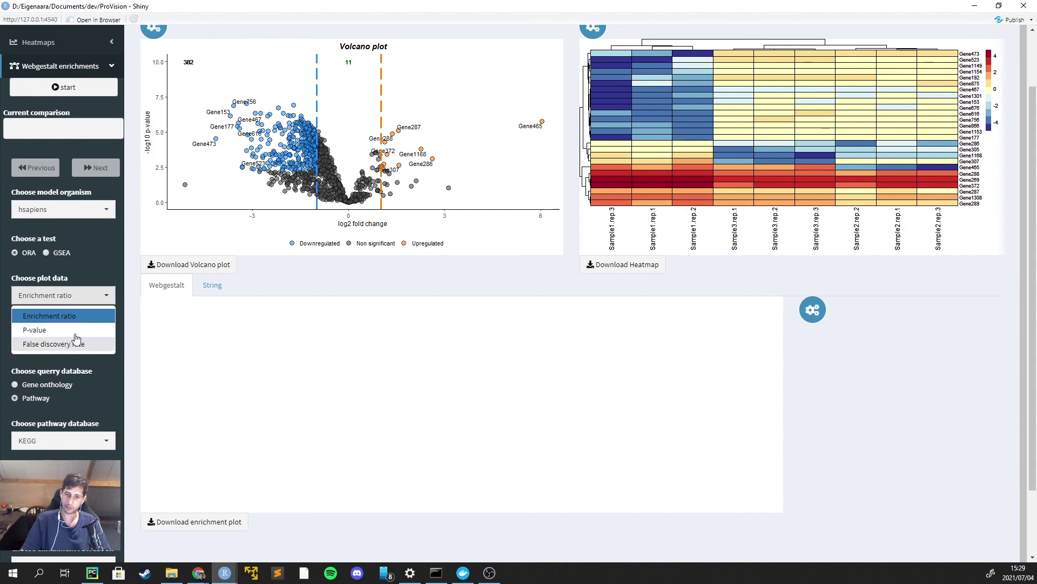
left_click(97, 275)
left_click(54, 342)
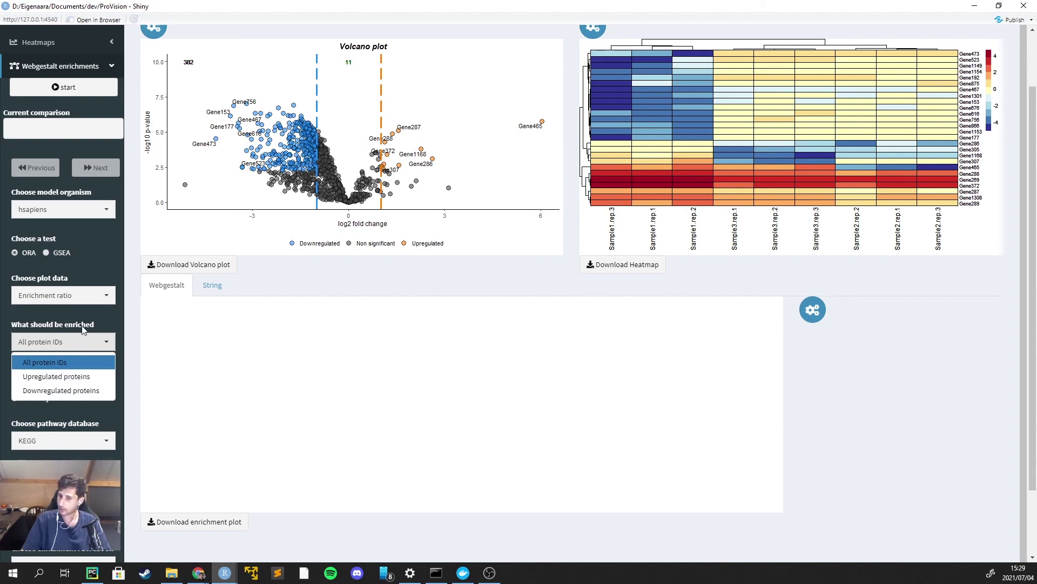
left_click(79, 370)
Switch the enrichment query database from Pathway to Gene onthology, keeping Biological processes as the enrichment database
left_click(52, 442)
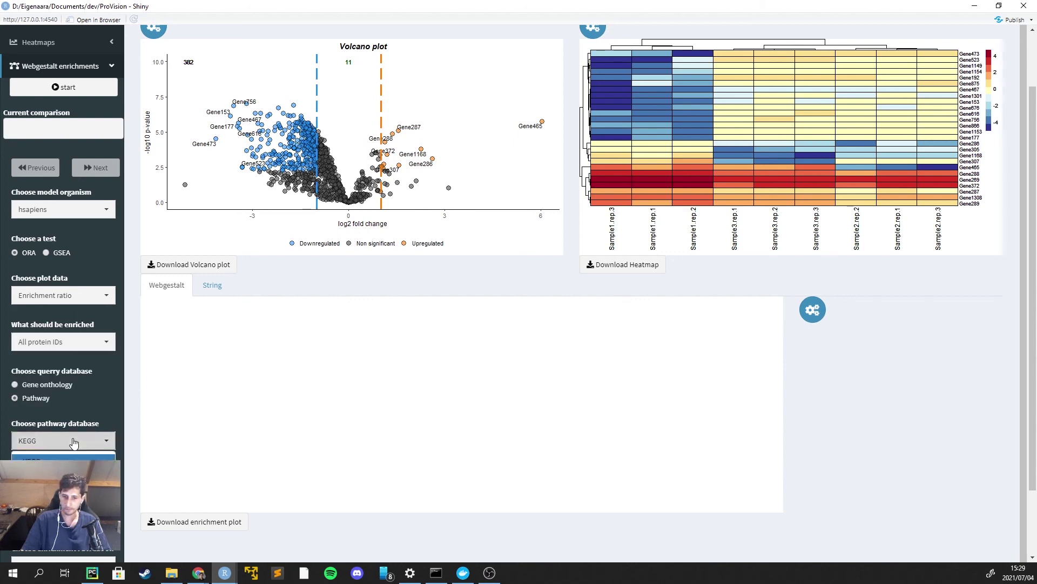
left_click(33, 384)
left_click(60, 440)
left_click(95, 404)
Examine the FDR correction methods available for the ORA enrichment and keep BH
scroll(106, 401, "down", 1)
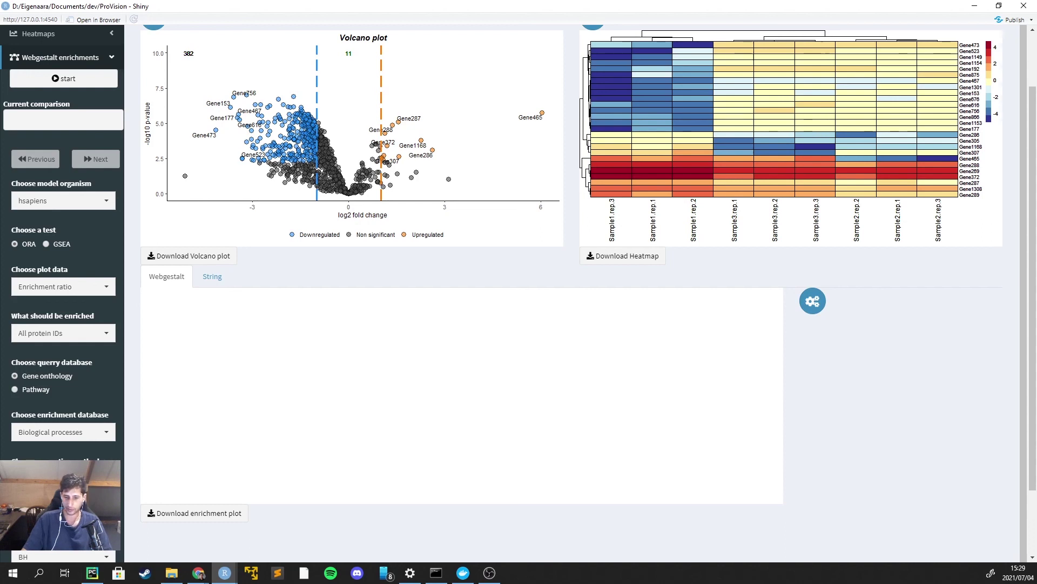
scroll(12, 409, "down", 2)
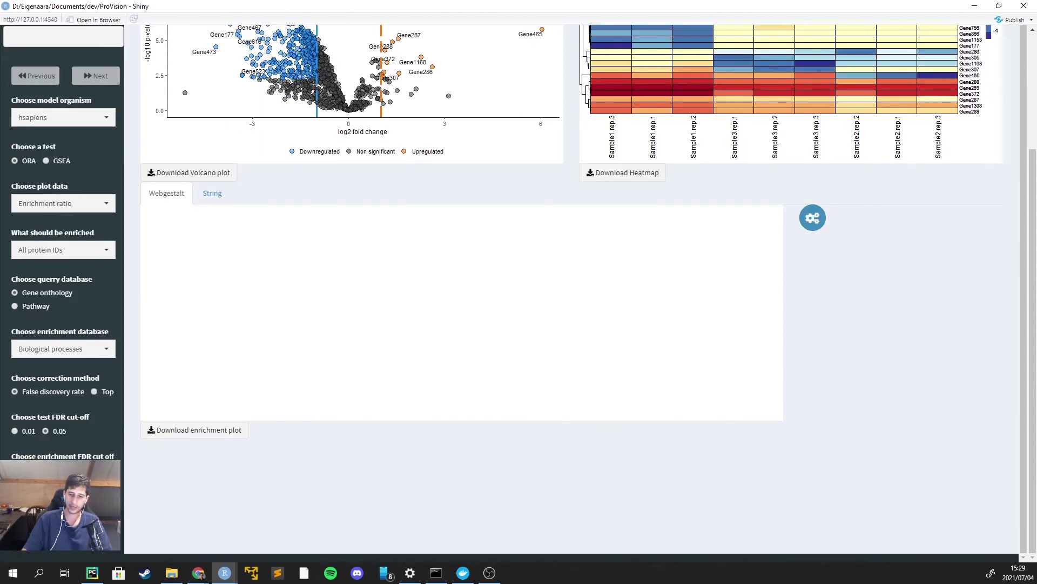
left_click(60, 412)
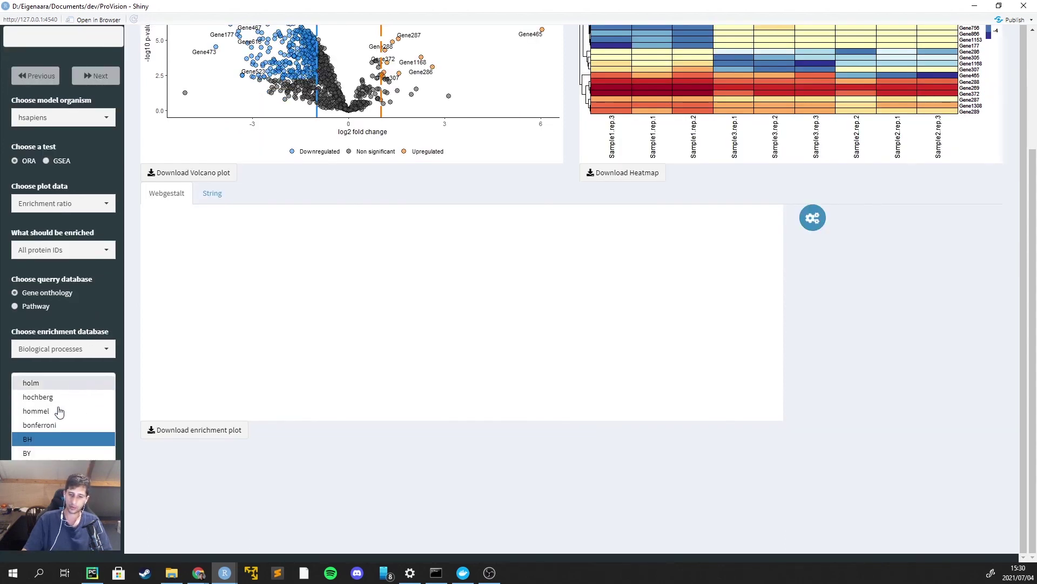
left_click(41, 439)
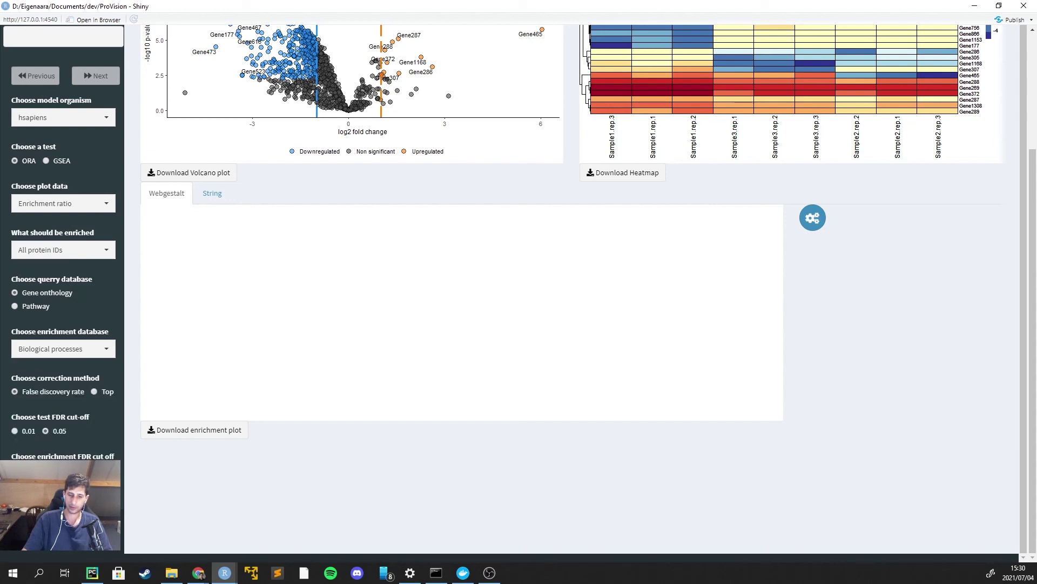
key("Down")
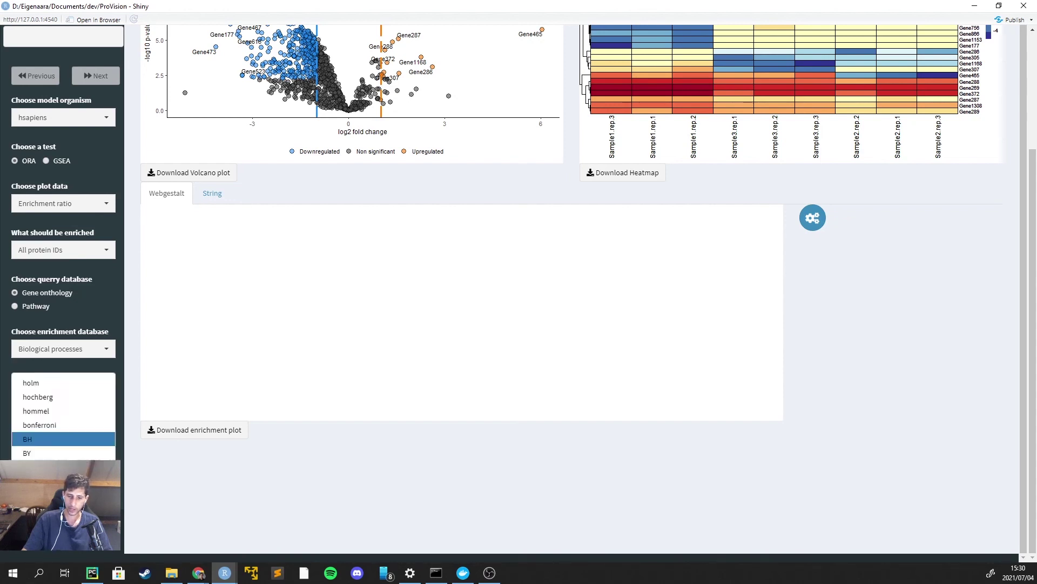
key("Return")
Switch the enrichment test to GSEA and check its options, keeping the normalised enrichment score and Strict enrichment
scroll(76, 370, "up", 3)
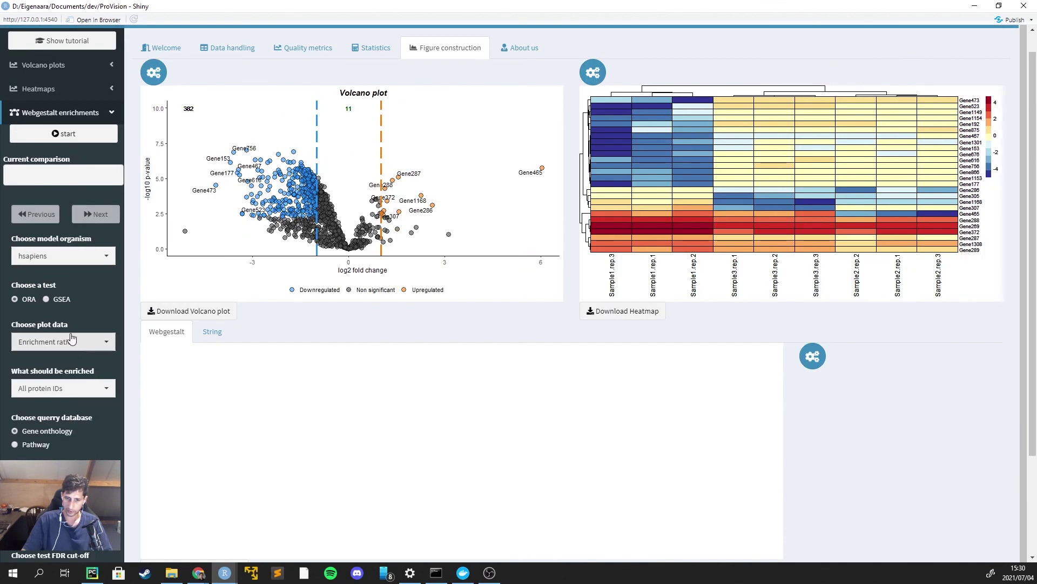
left_click(58, 300)
left_click(74, 349)
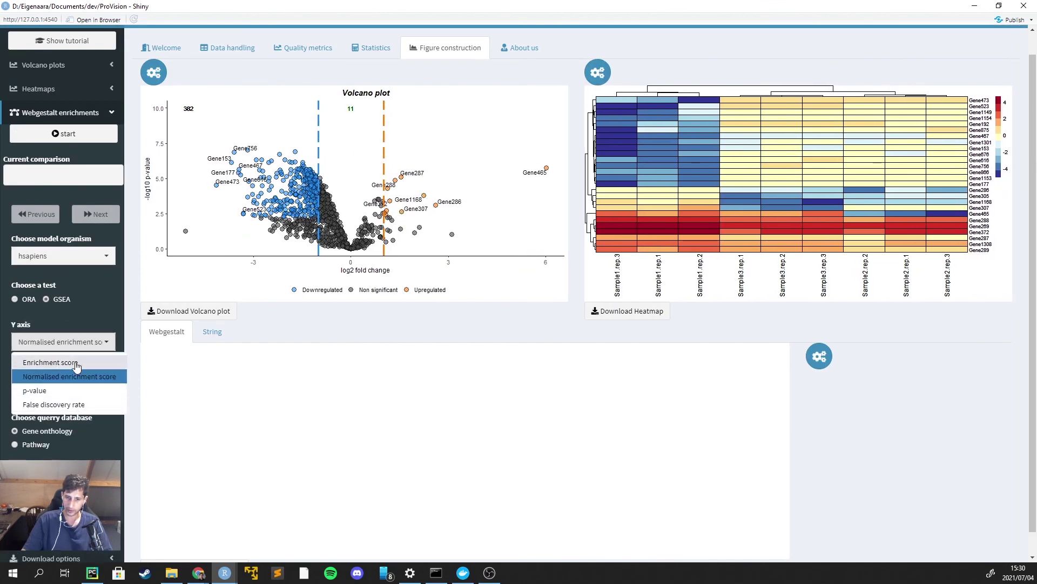
left_click(63, 342)
left_click(63, 388)
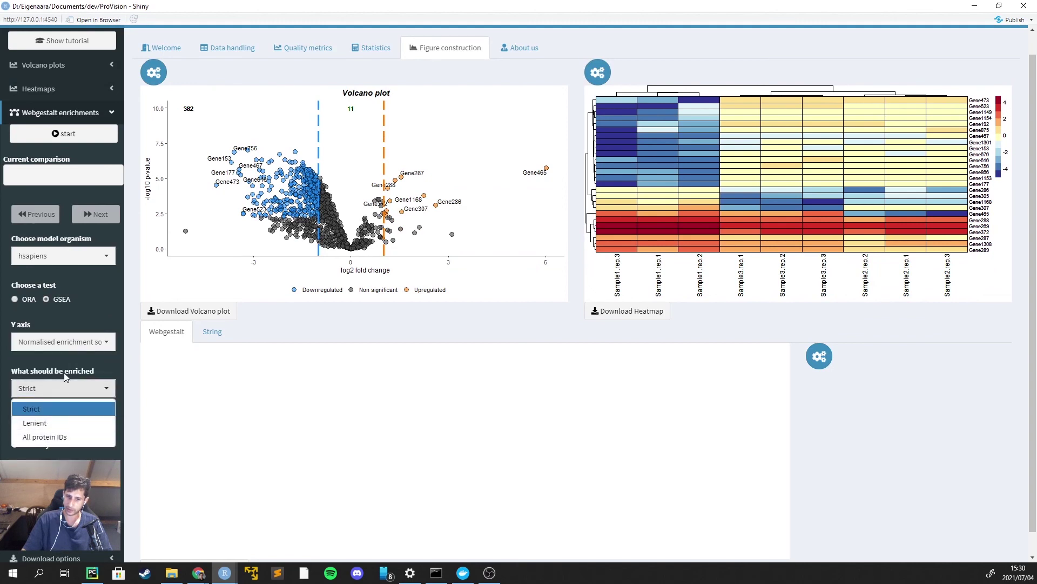
left_click(53, 394)
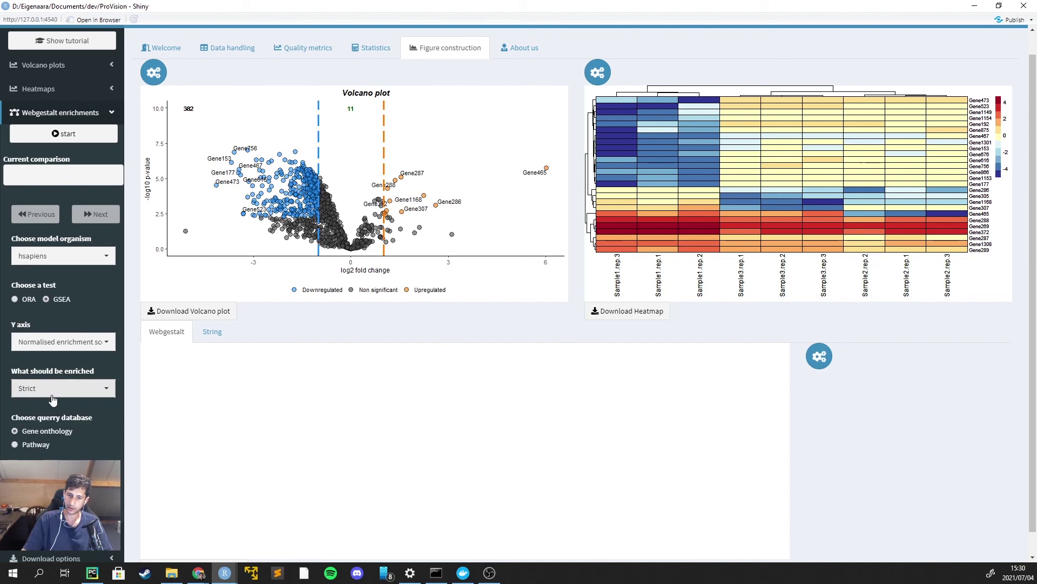
left_click(51, 391)
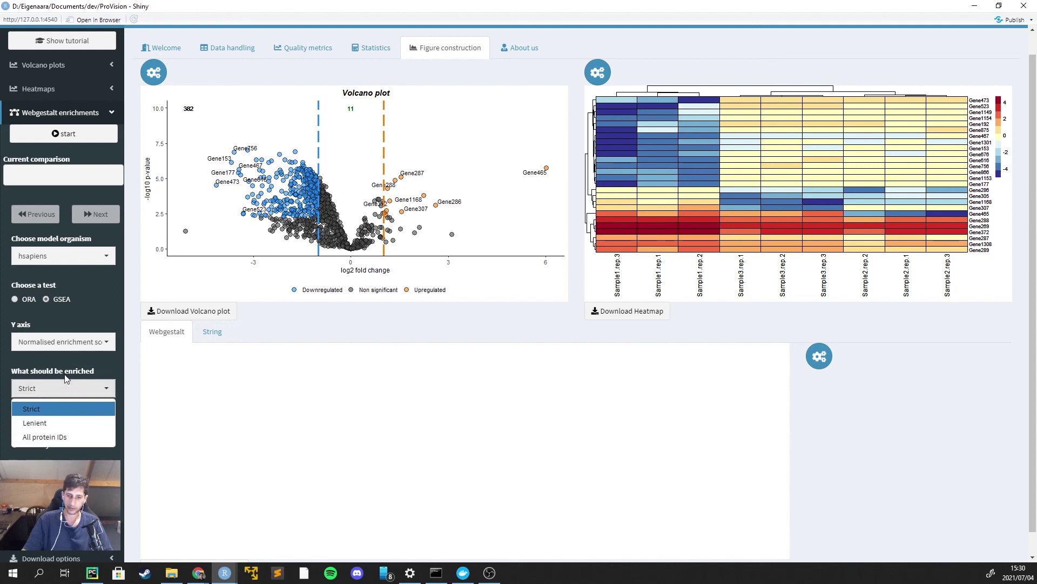
key("Escape")
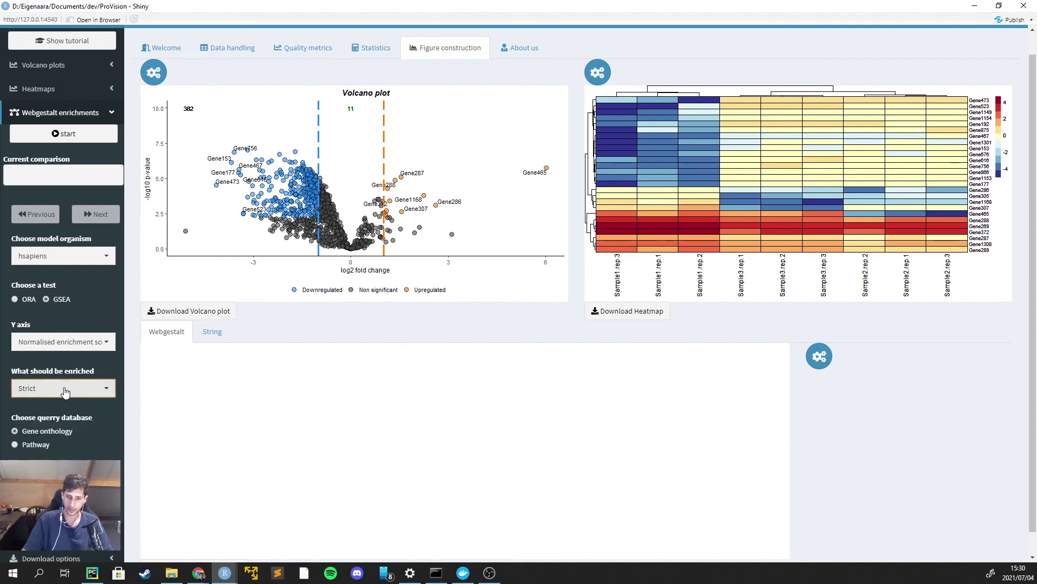
Try the Pathway query database for the GSEA enrichment and switch back to Gene onthology
scroll(37, 437, "down", 1)
left_click(36, 445)
left_click(43, 431)
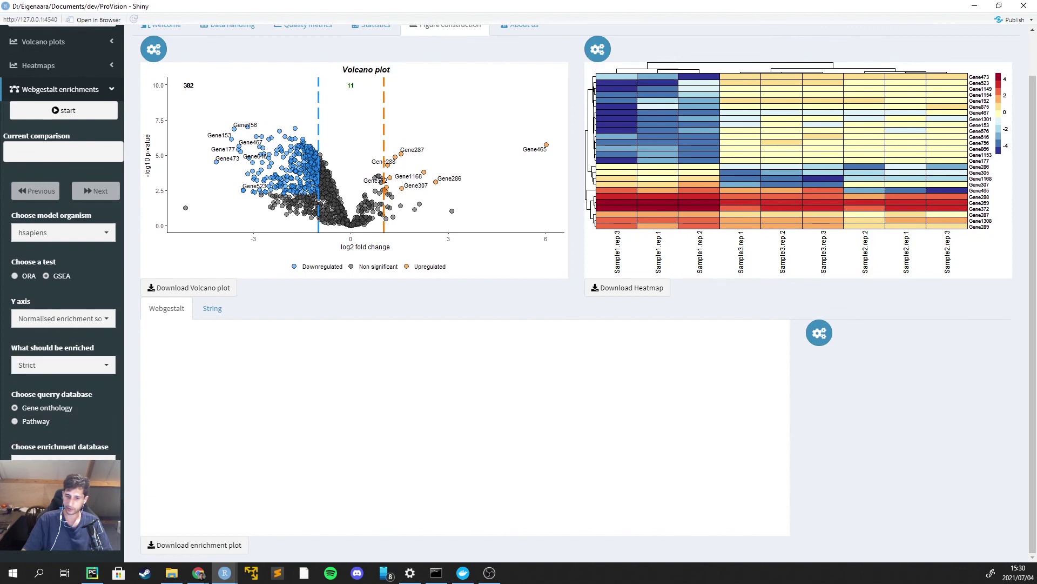
Open the String controls and show the String results area below the volcano plot
scroll(257, 355, "up", 2)
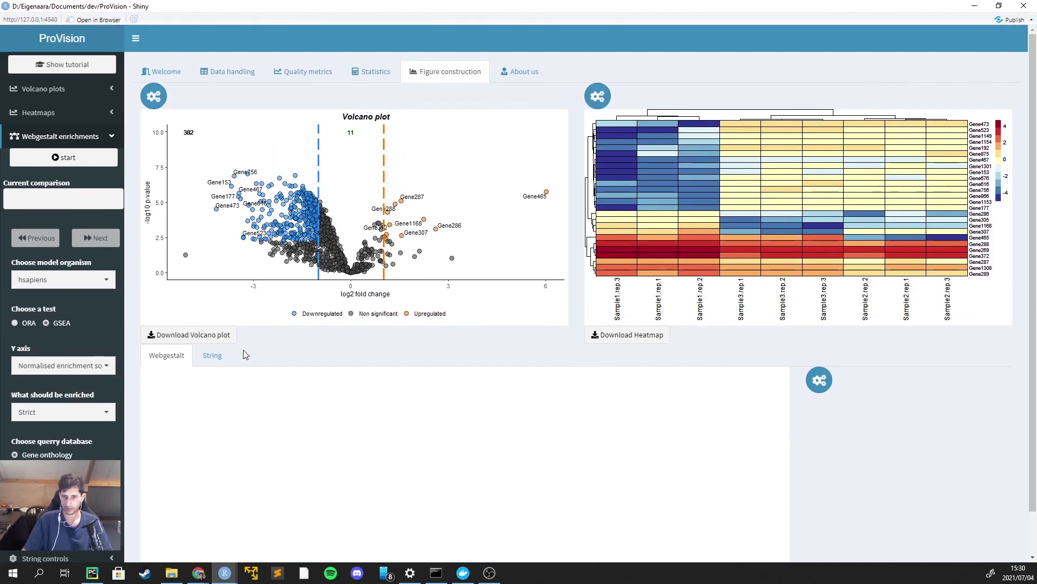
left_click(102, 113)
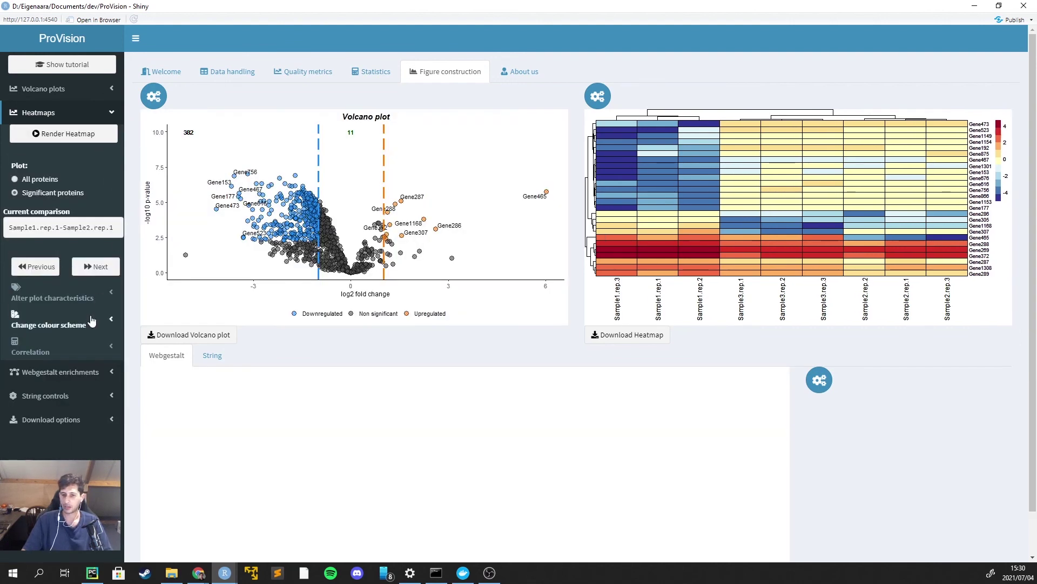
left_click(89, 114)
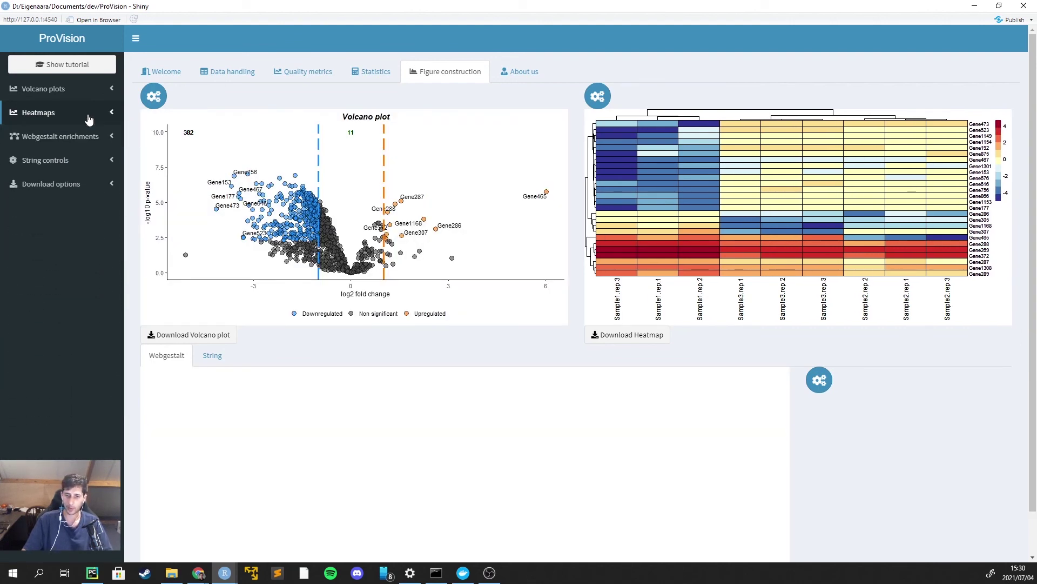
left_click(83, 160)
left_click(212, 355)
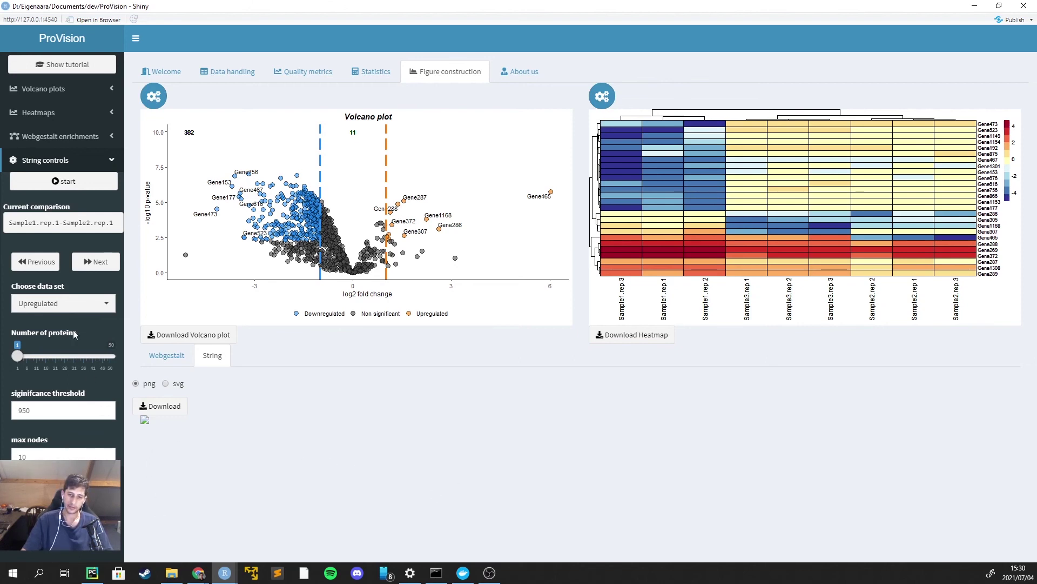
Examine the data set choices for the String network and keep Upregulated
left_click(61, 304)
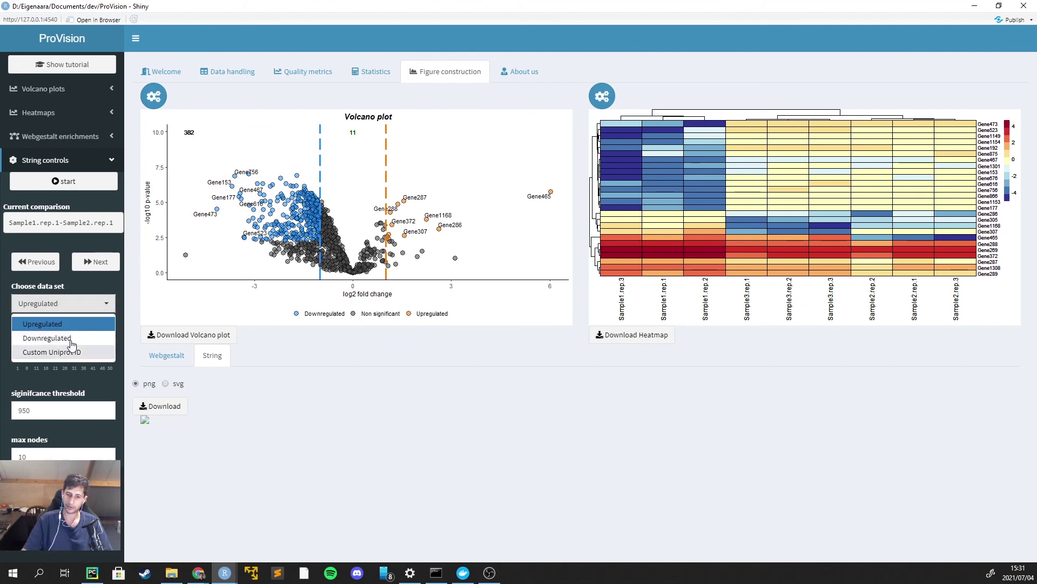
left_click(85, 277)
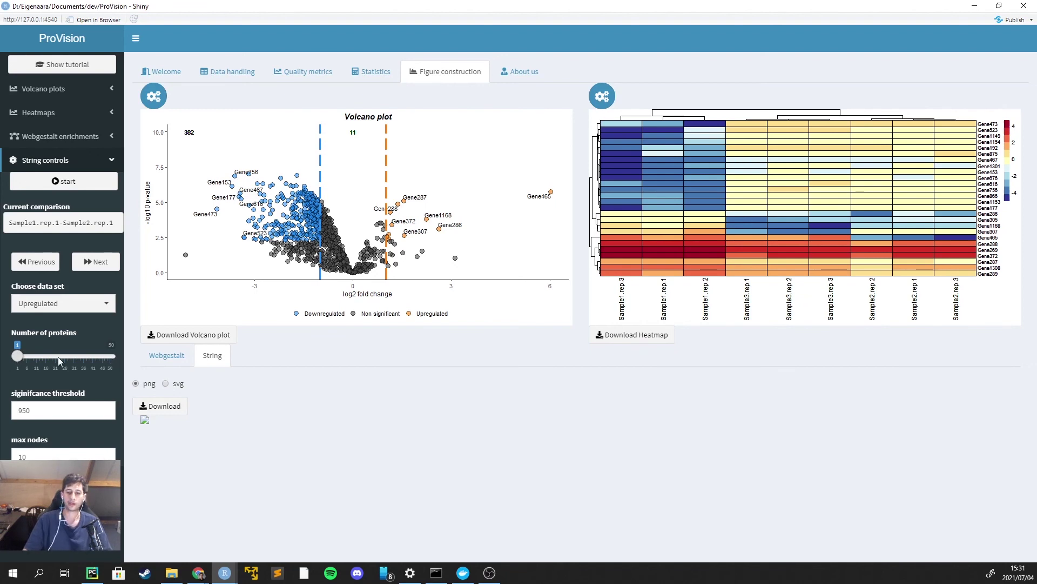
left_click(85, 301)
left_click(83, 305)
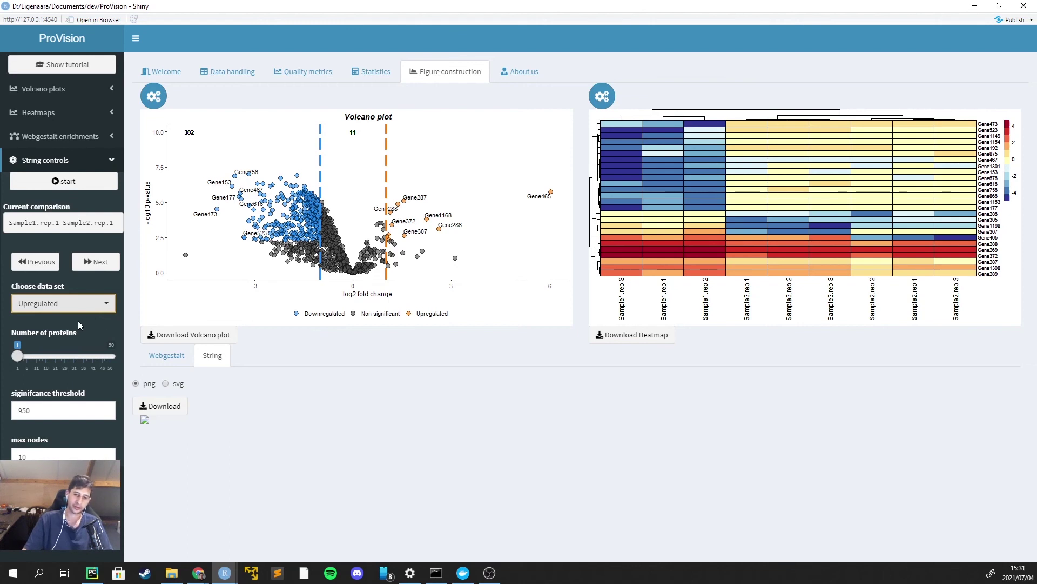
Switch the String data set to Custom Uniprot ID and enter IL1B to generate its interaction network
left_click(80, 304)
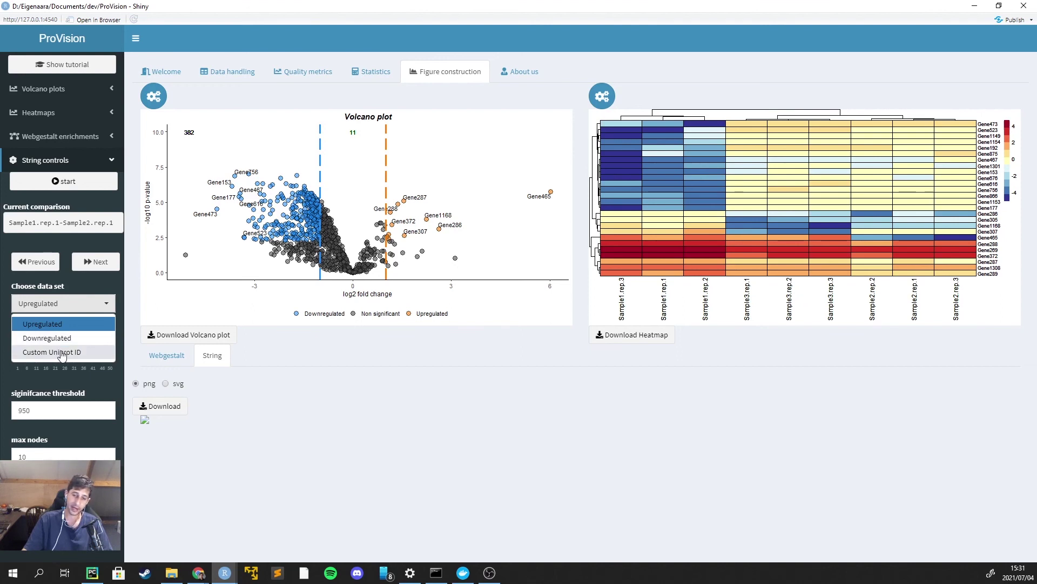
left_click(62, 353)
left_click(66, 359)
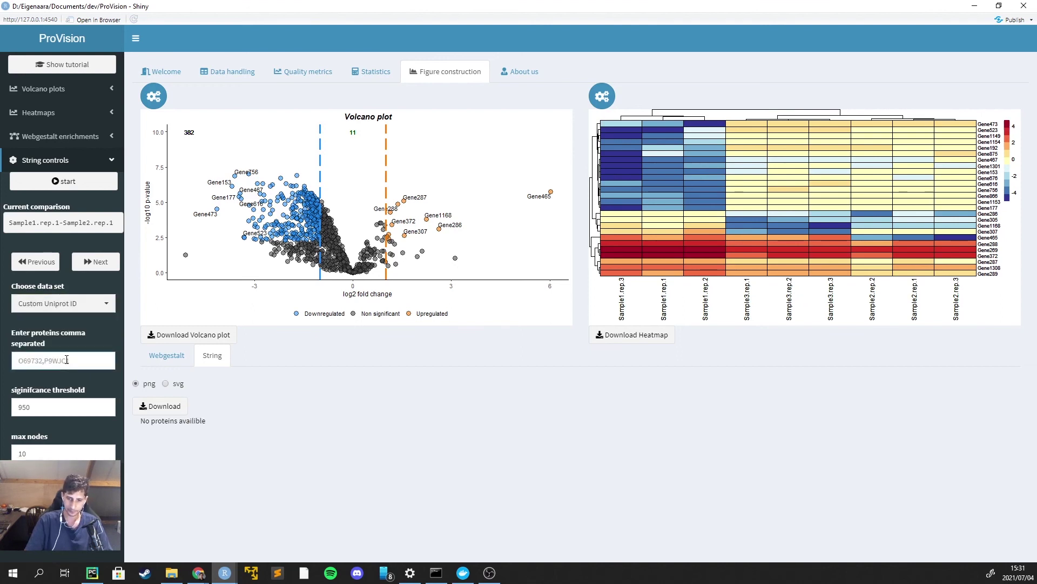
type("IL1B")
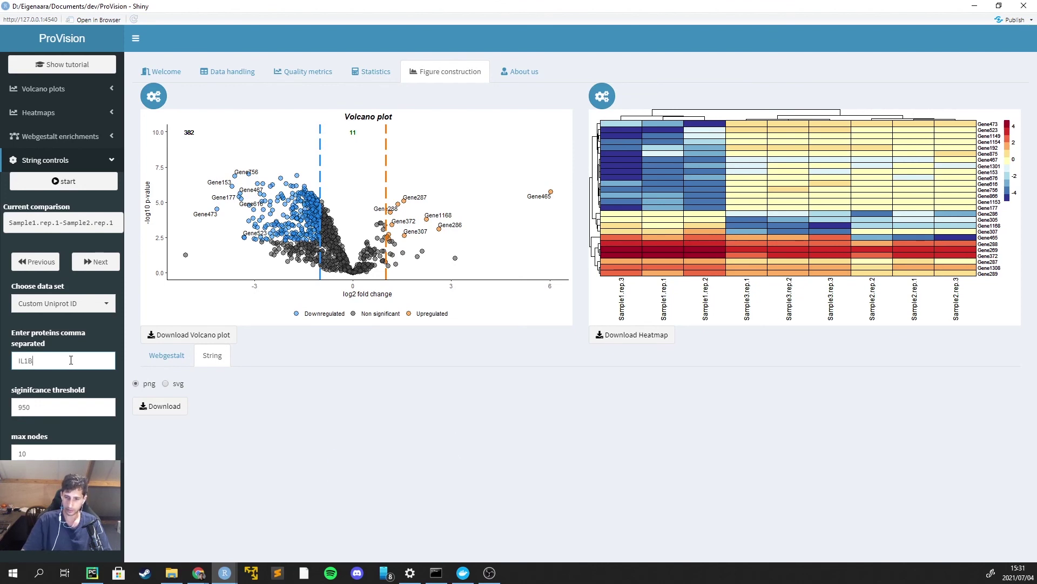
scroll(270, 413, "down", 2)
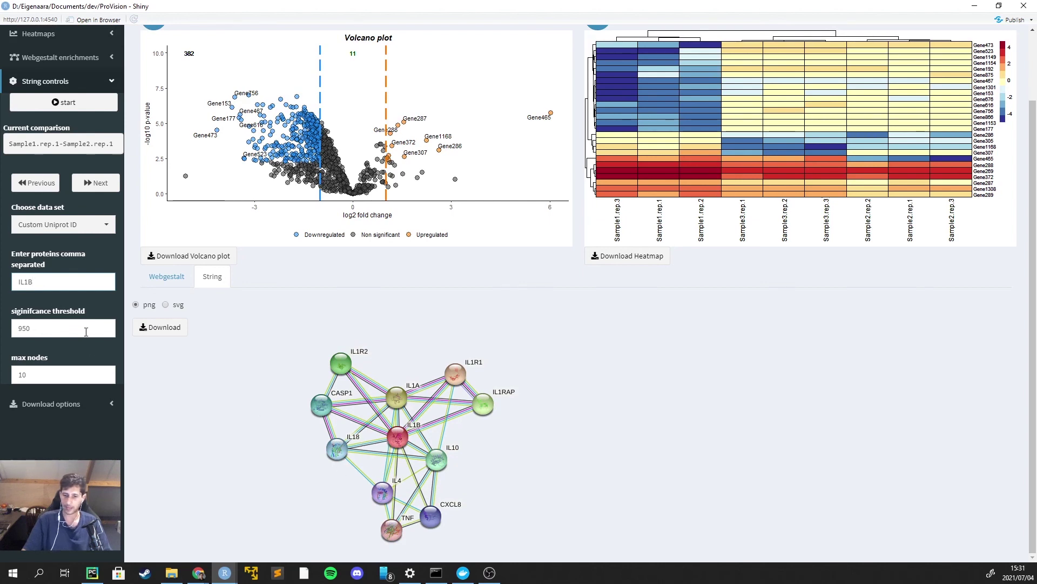
Try adding IL18B as a second protein in the custom String list and remove it again
type(",IL")
scroll(56, 289, "up", 2)
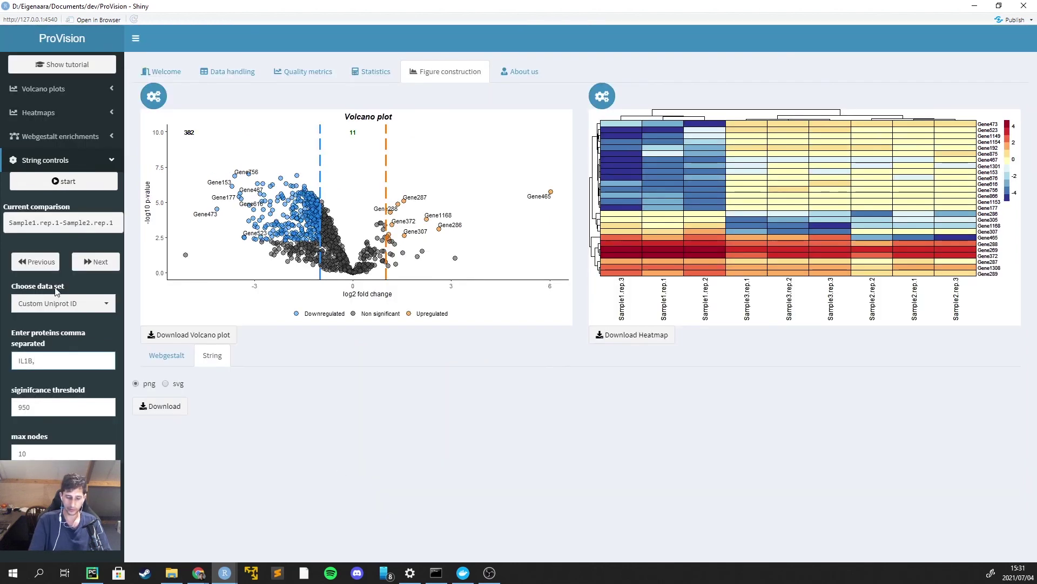
type("18B")
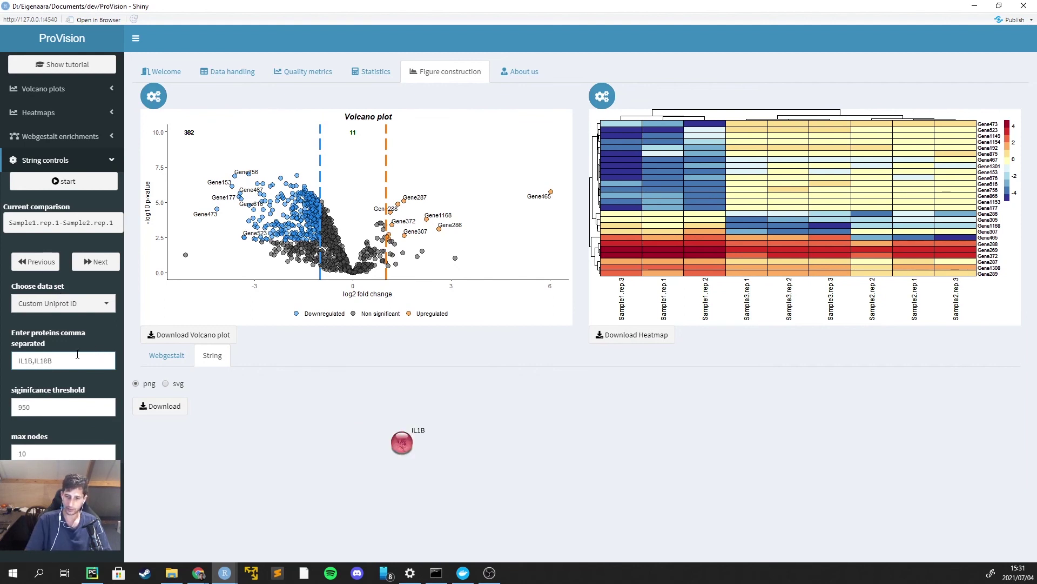
key("BackSpace")
key("BackSpace")
key("BackSpace")
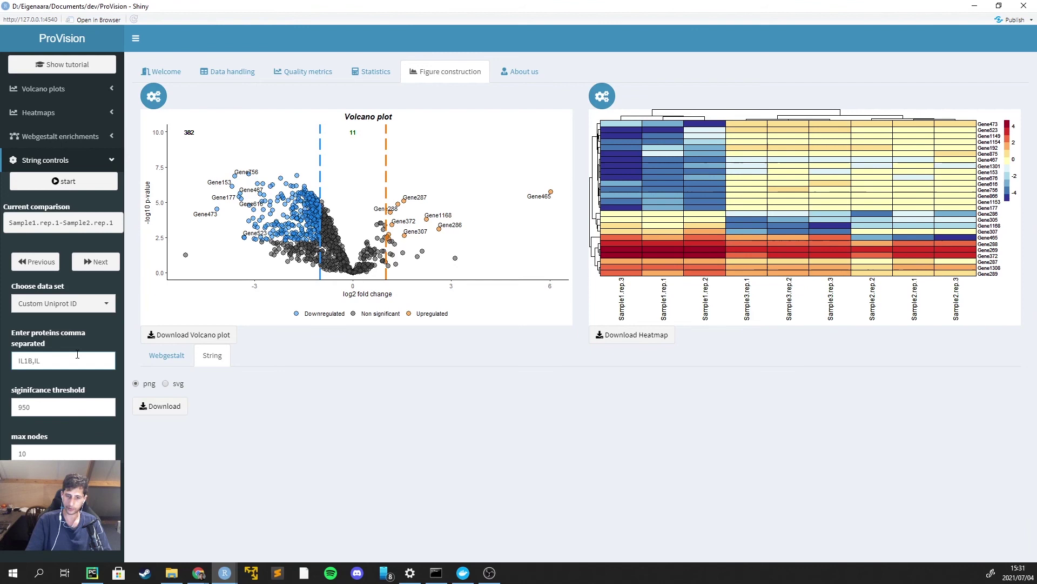
Complete the custom protein list as IL1B,NFkB1 to generate their String network, and collapse the String controls
type("NF")
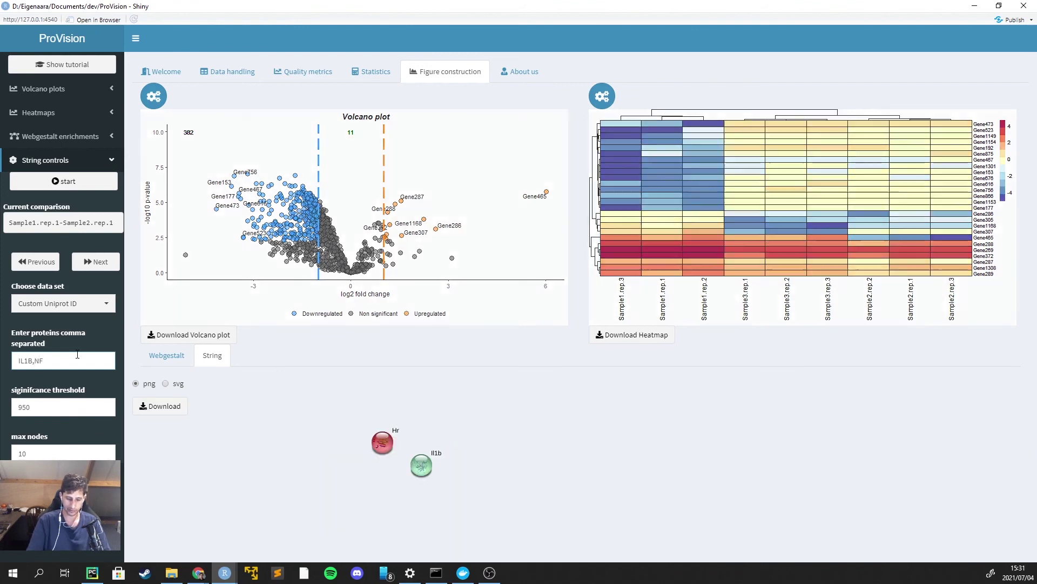
type("kB1")
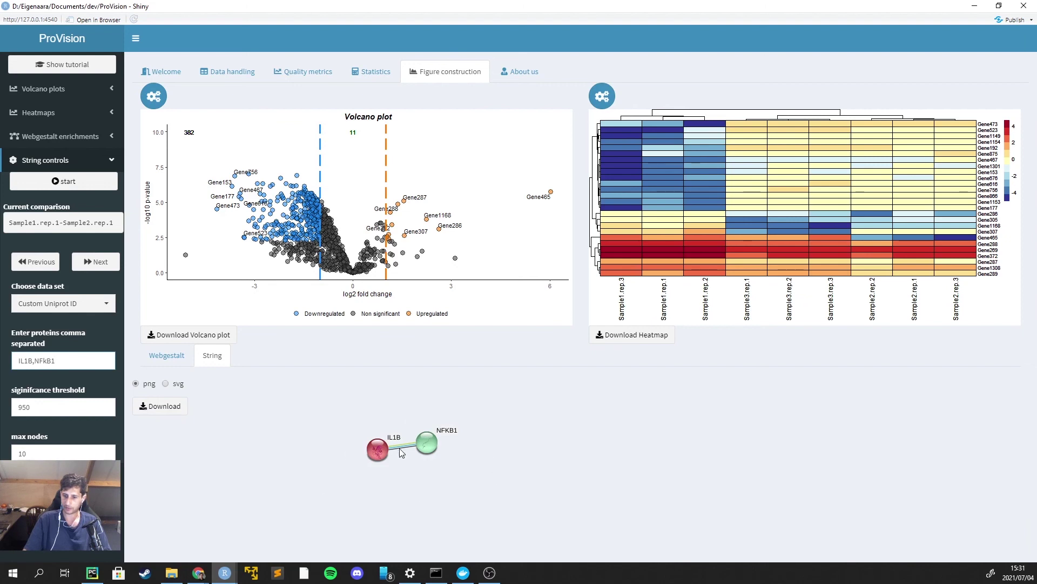
left_click(300, 457)
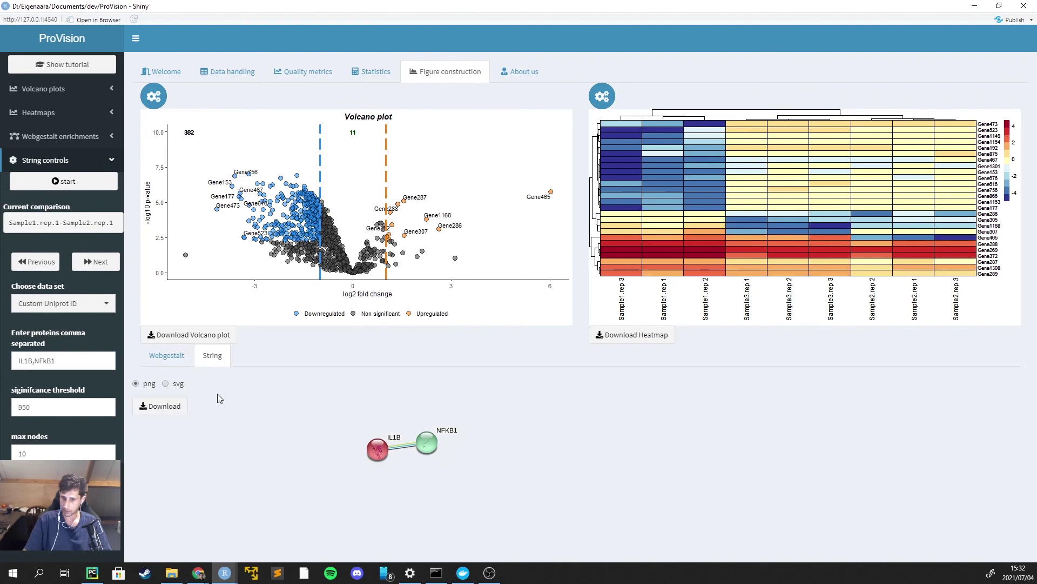
left_click(108, 161)
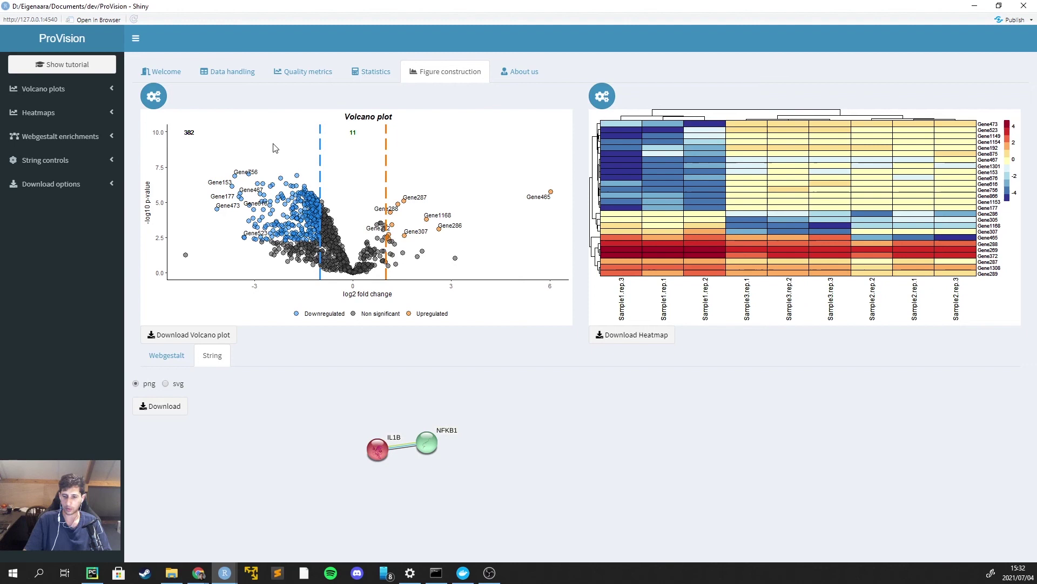